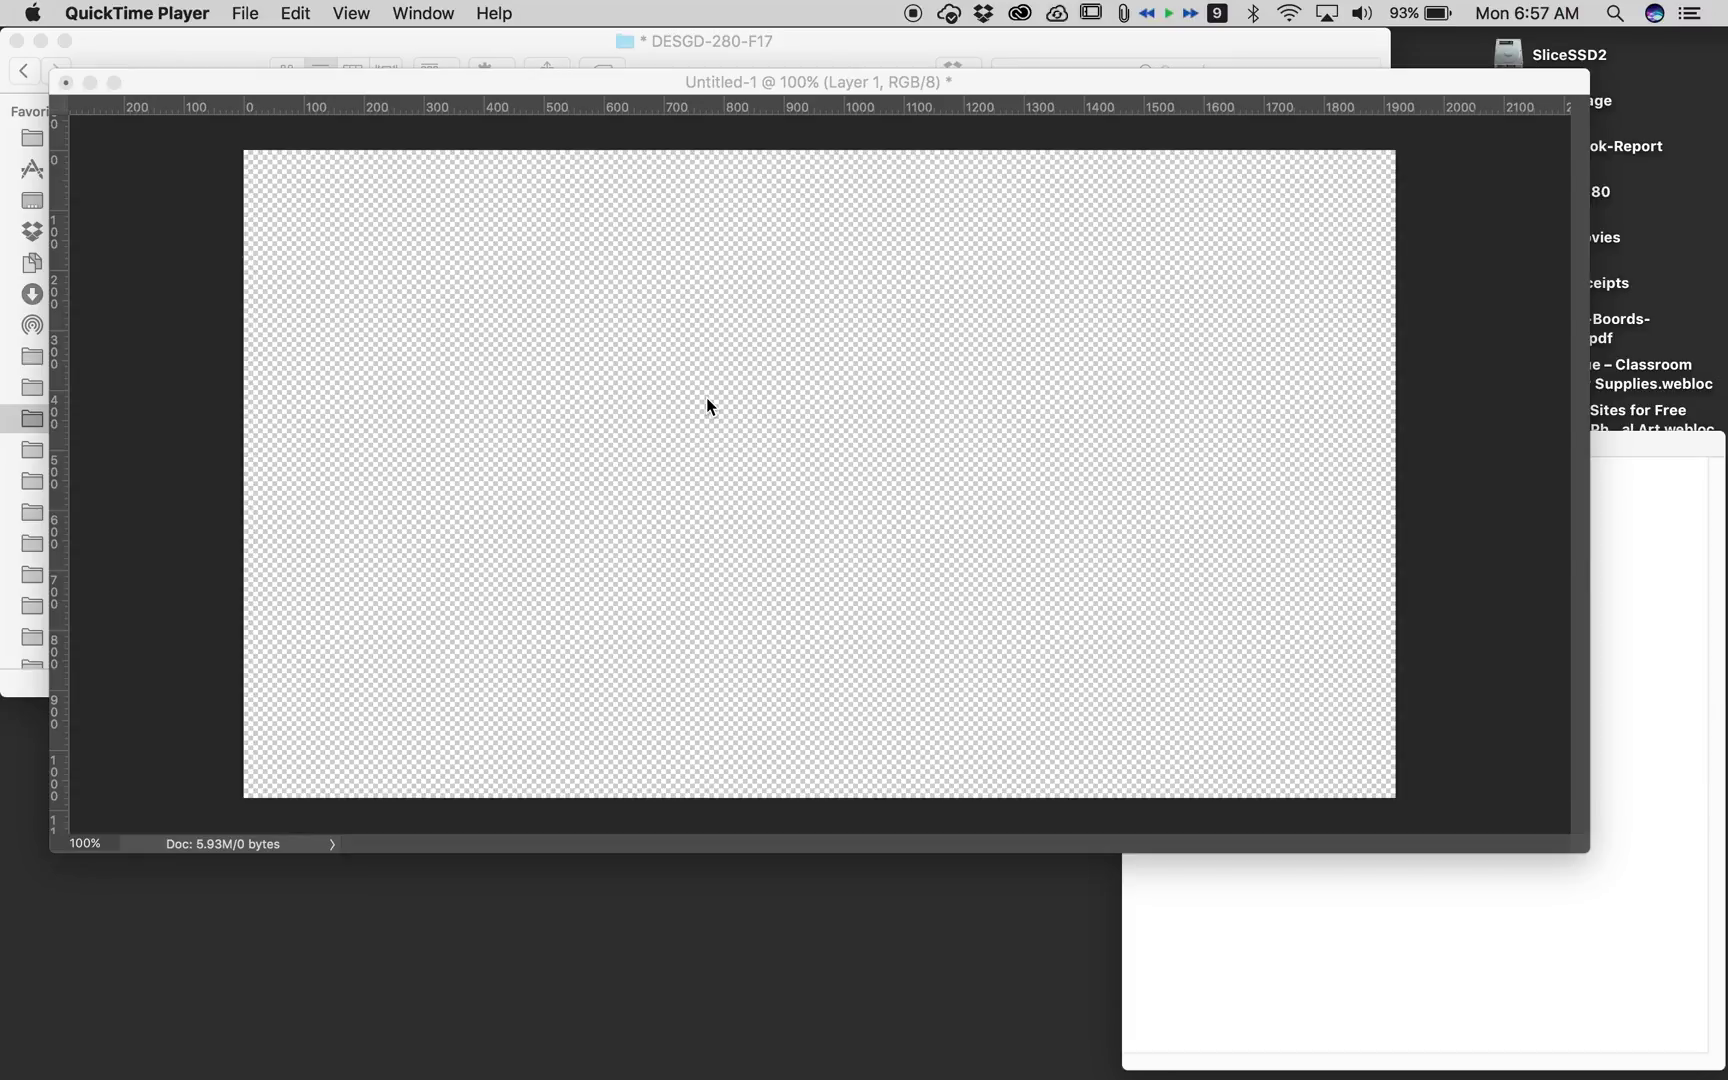
# Switch to the Untitled-1 document in Photoshop and create a video timeline for it.
pyautogui.click(707, 399)
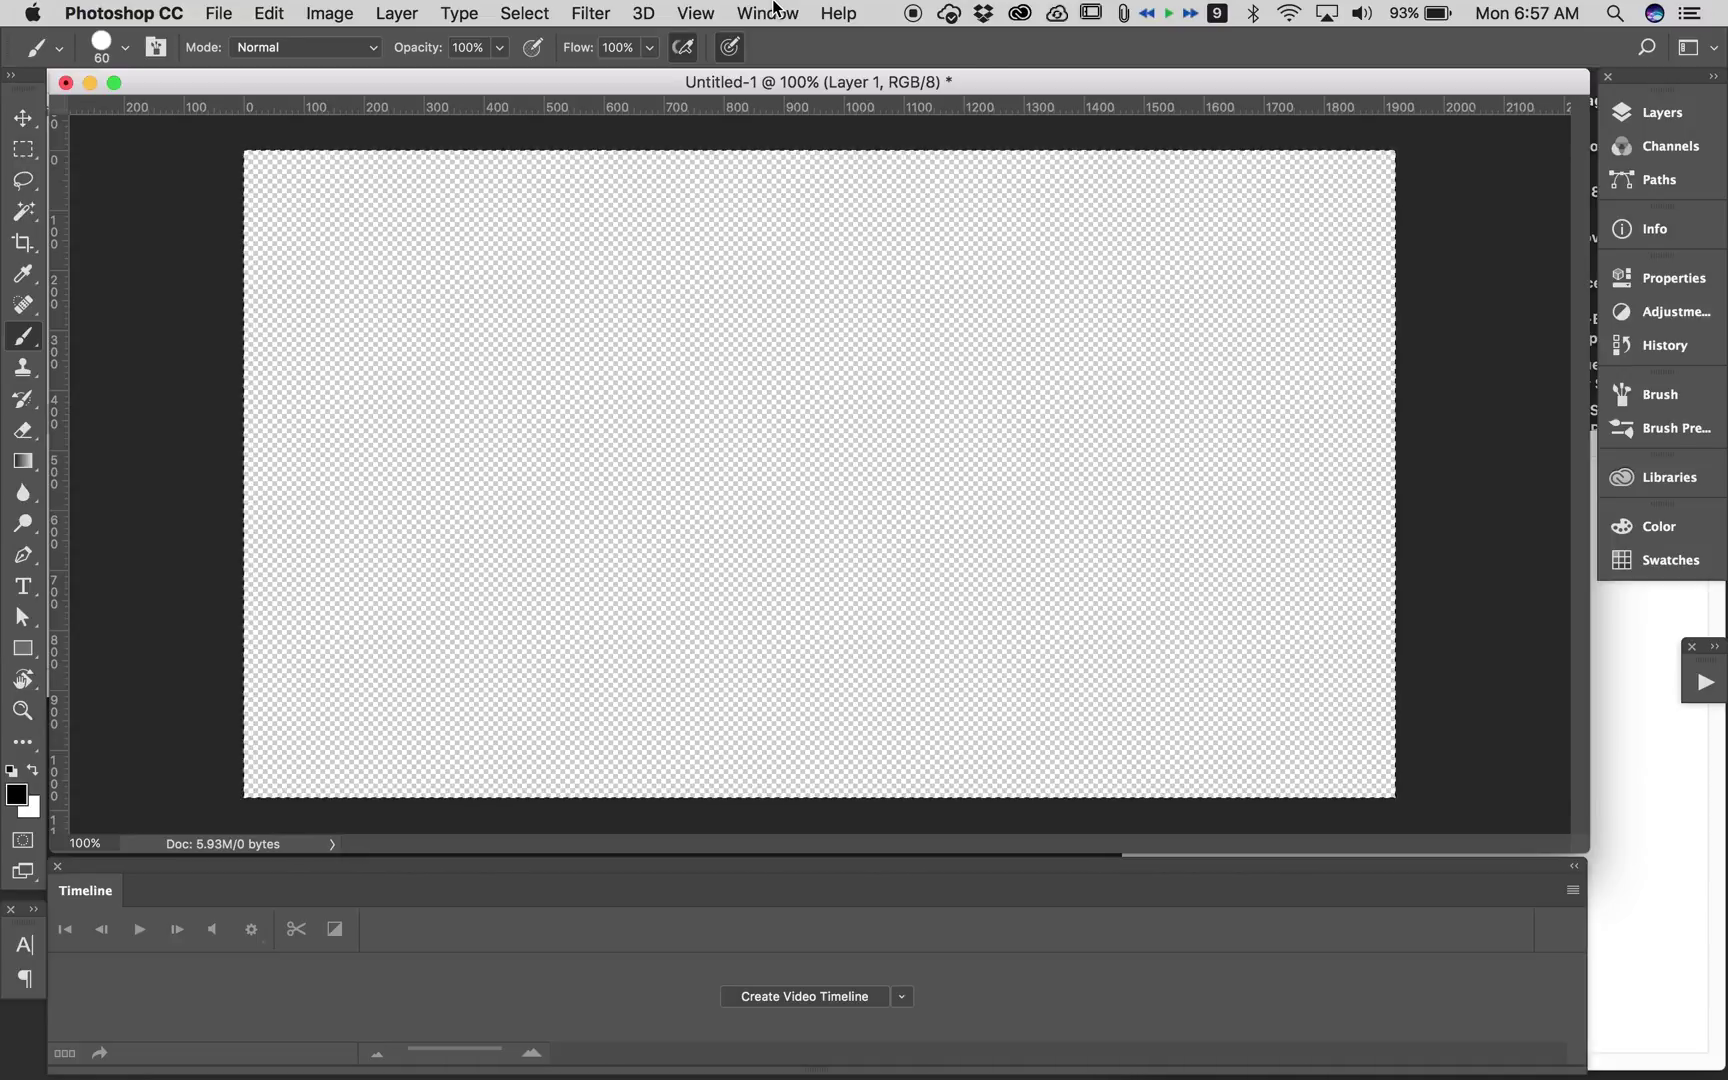
pyautogui.click(776, 10)
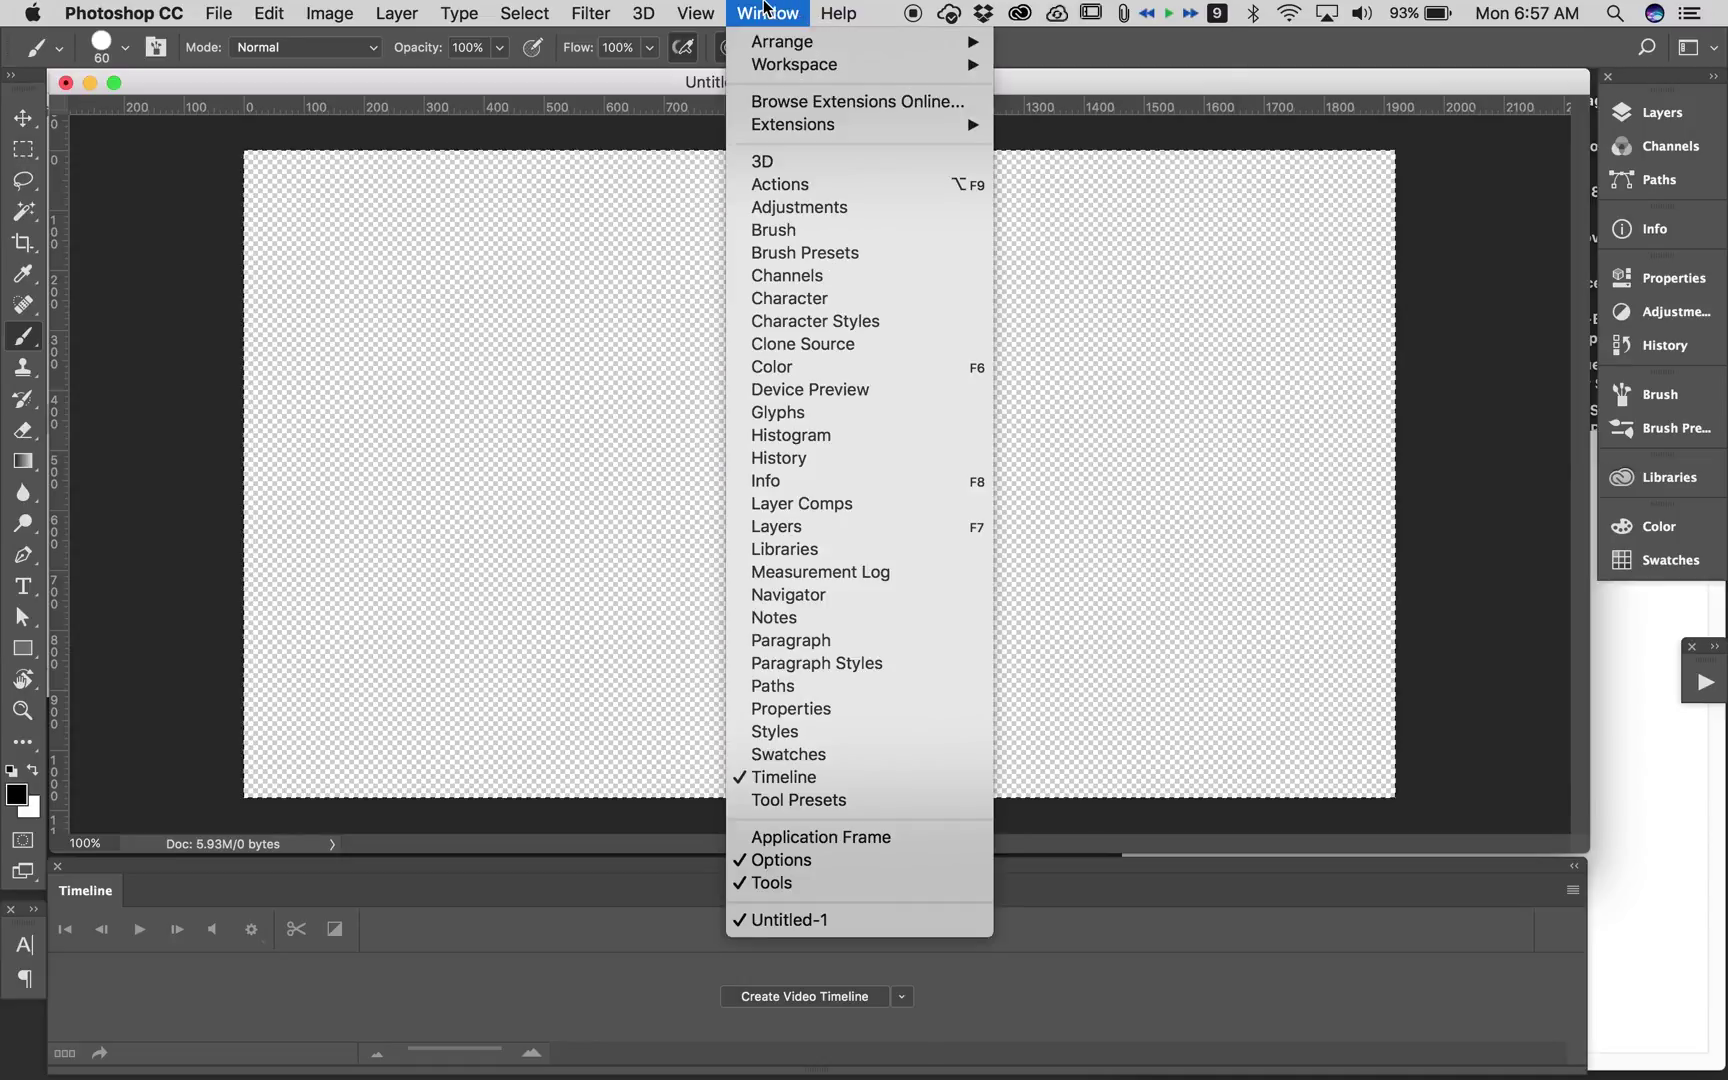
pyautogui.click(766, 8)
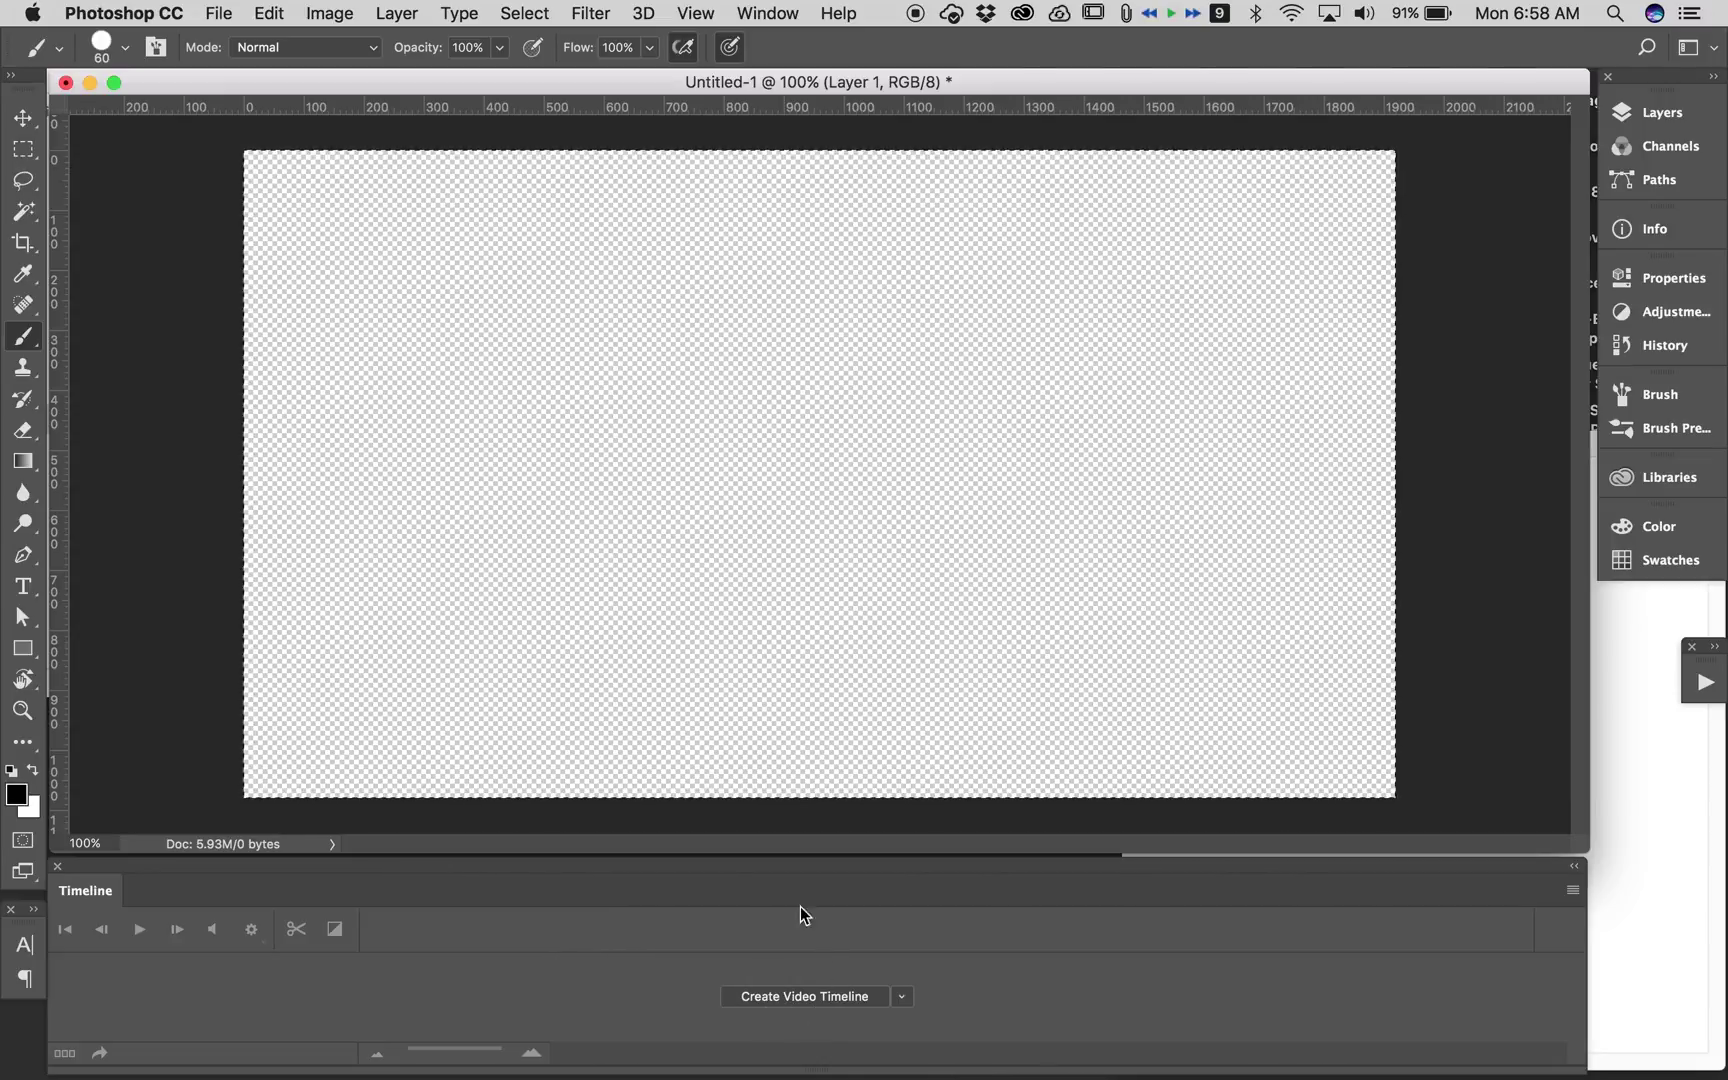
pyautogui.click(790, 998)
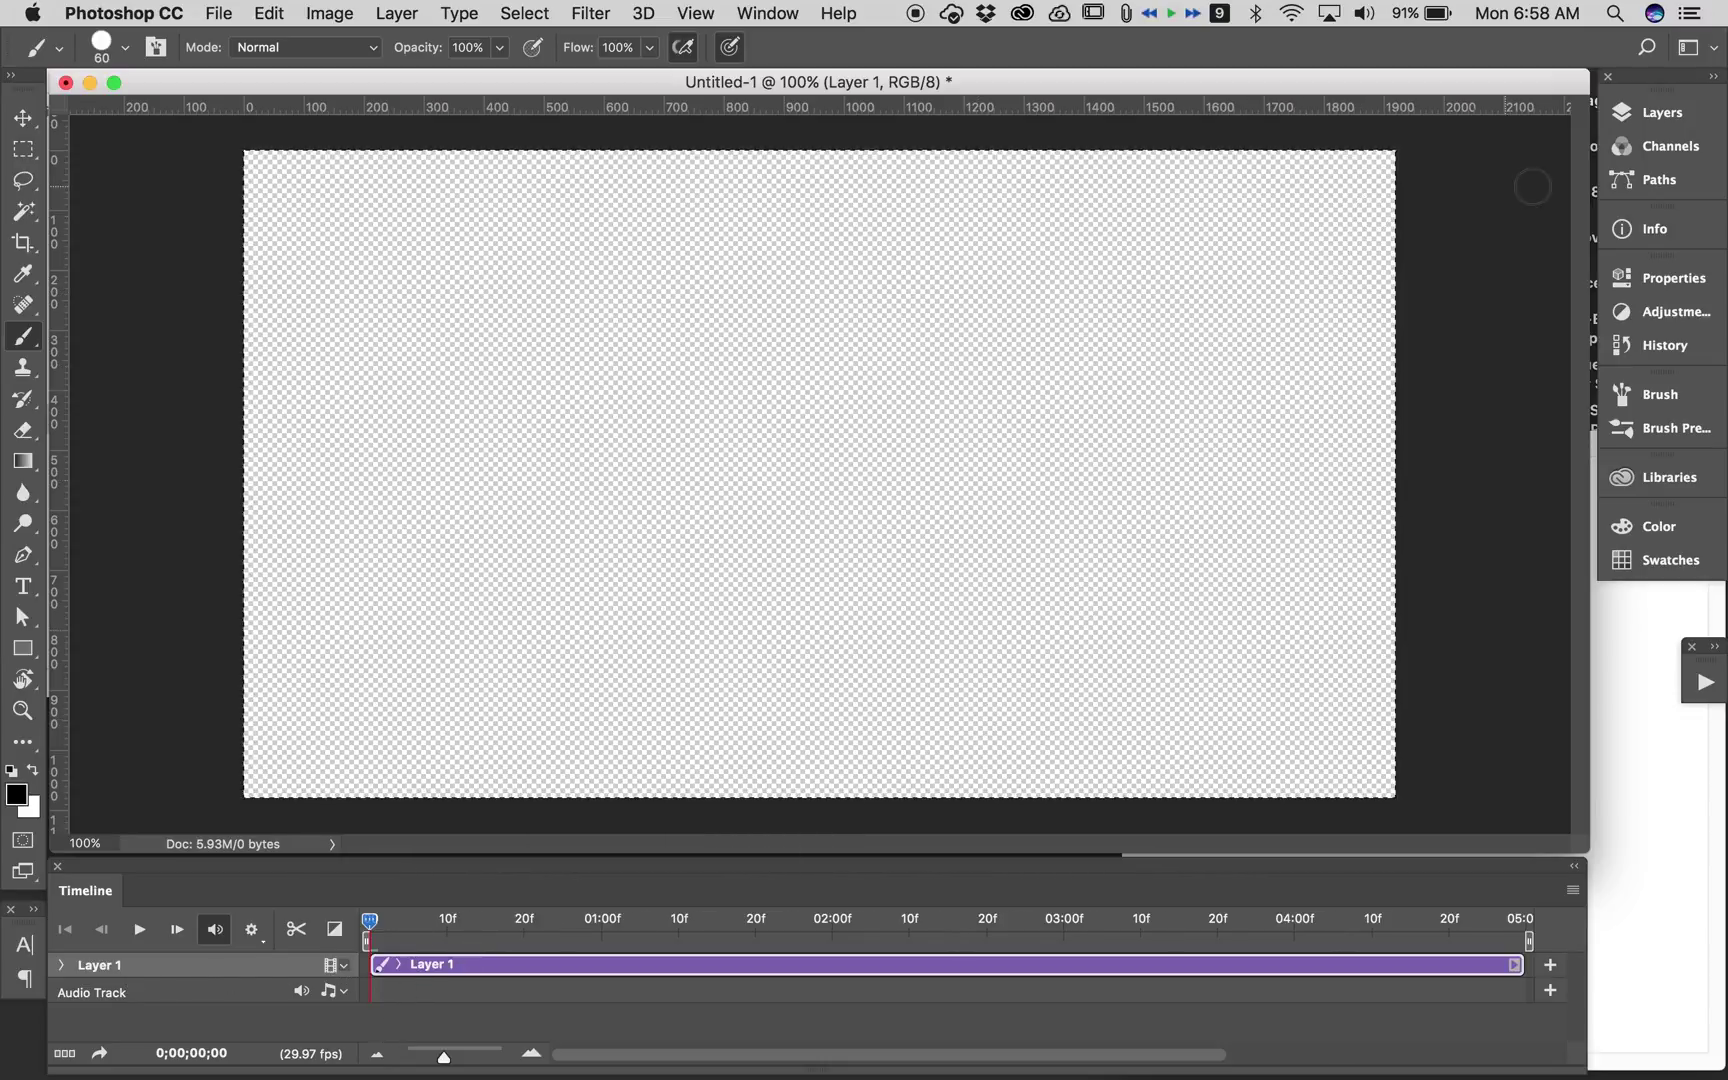
# Show the layer list at a shorter height and add a new blank video layer above Layer 1.
pyautogui.click(1651, 116)
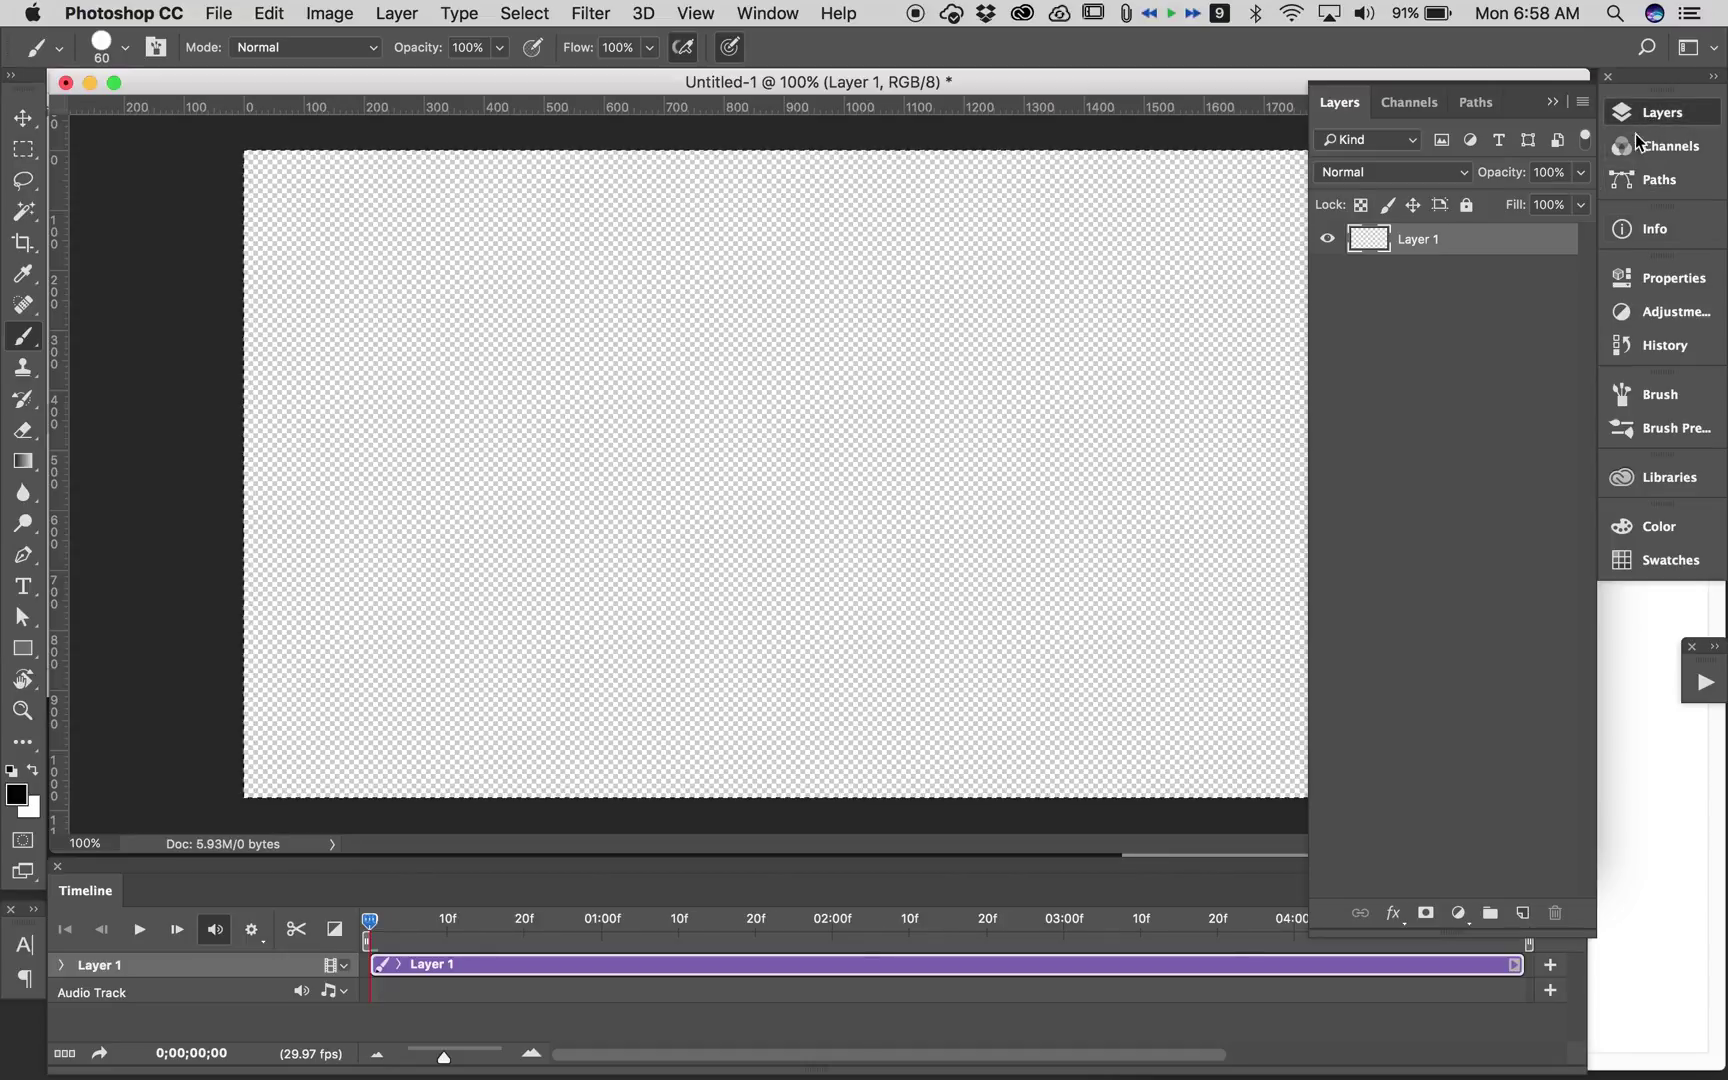
pyautogui.moveTo(1480, 937); pyautogui.dragTo(1485, 468)
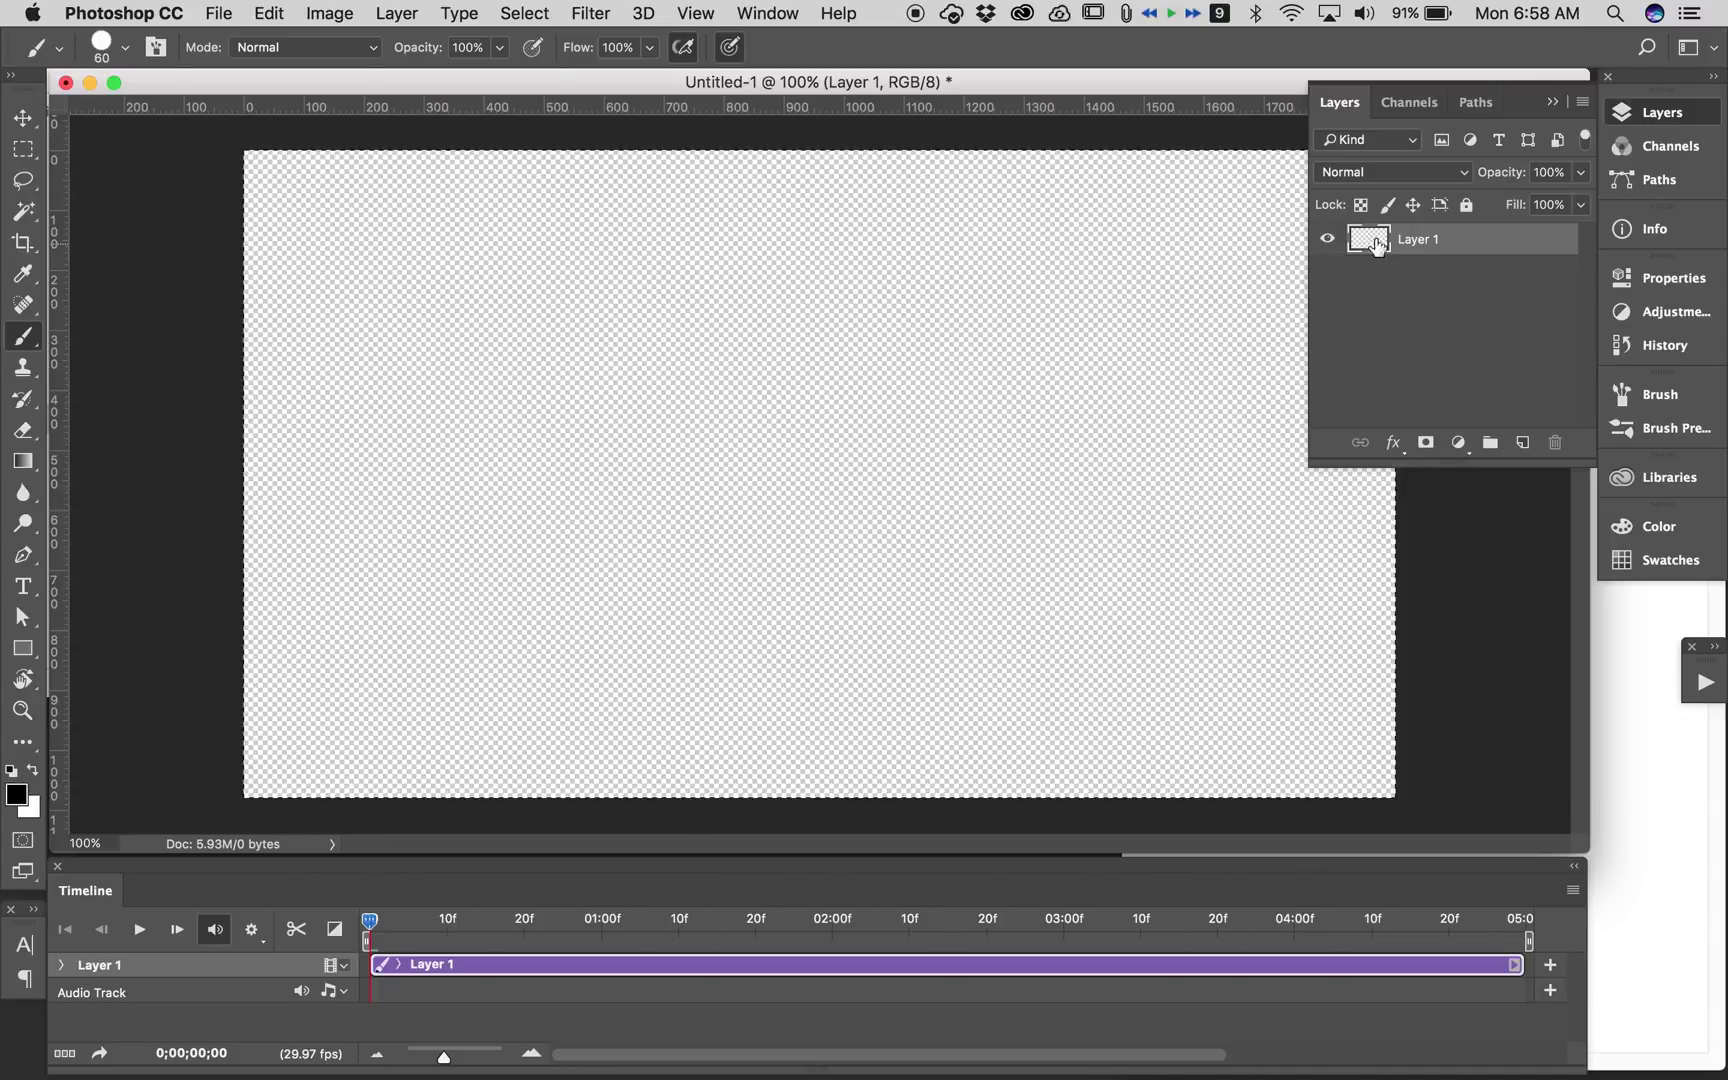
pyautogui.click(400, 12)
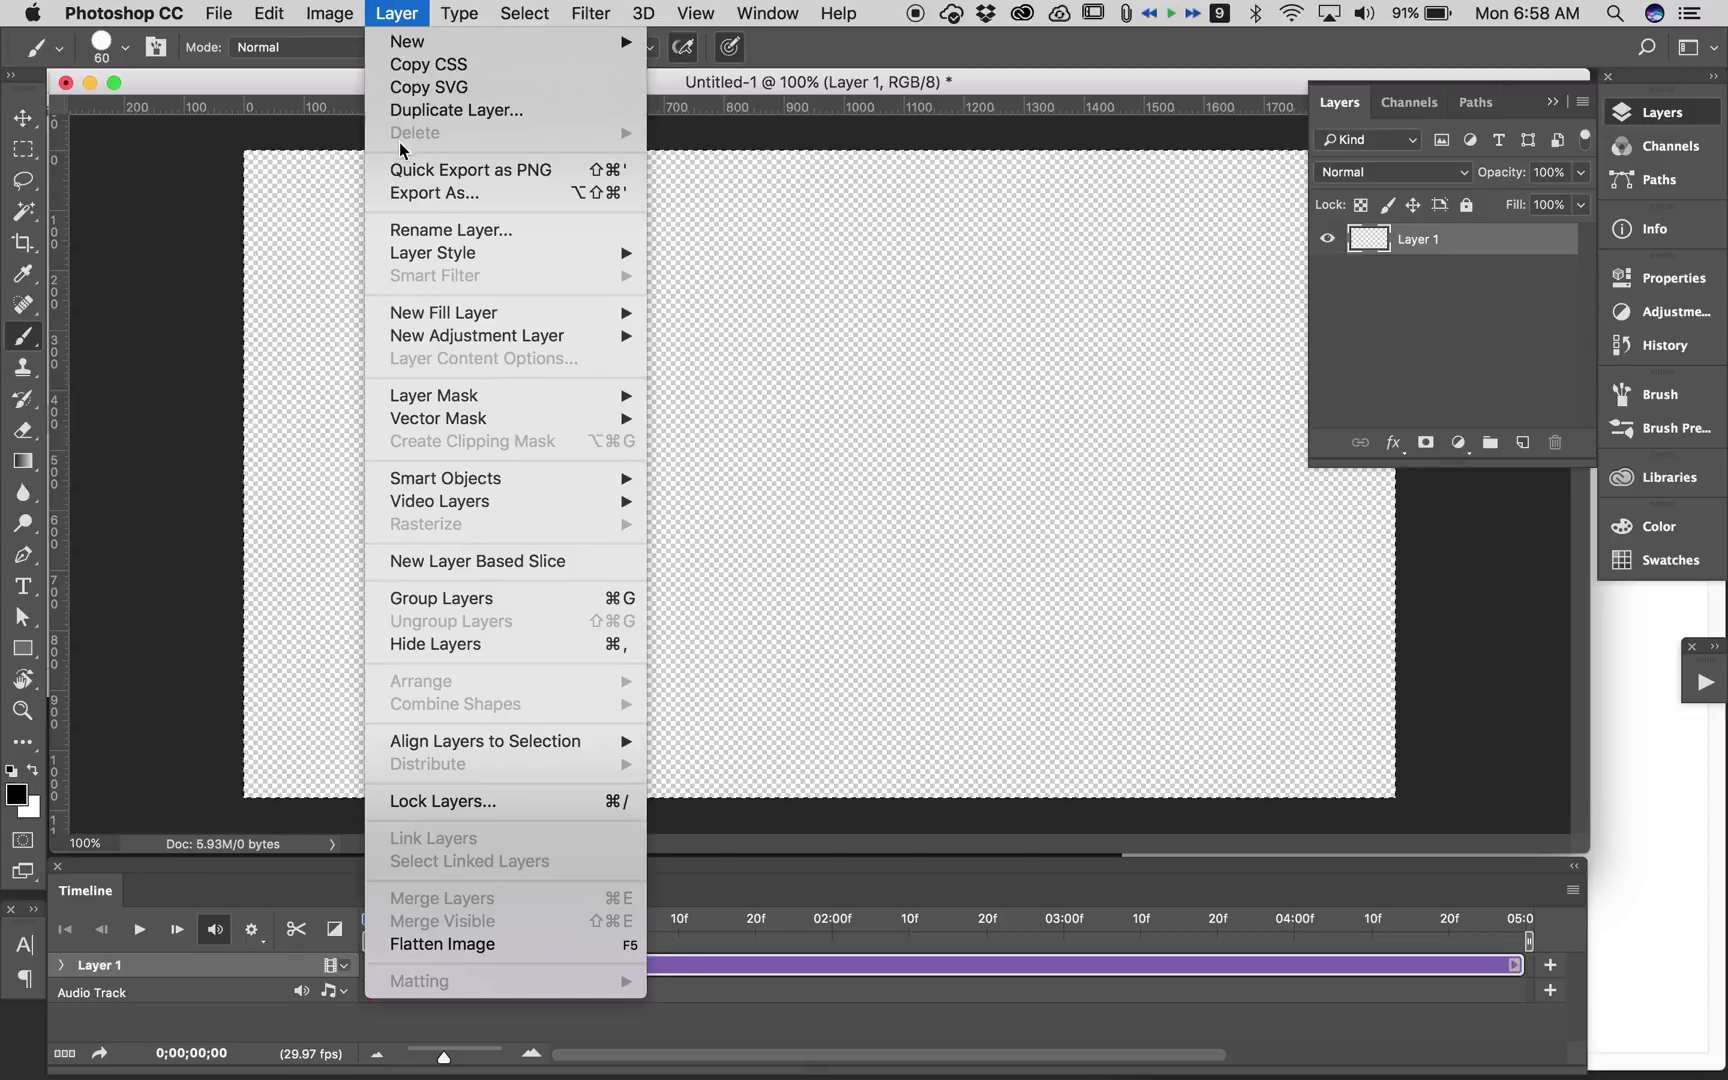
pyautogui.moveTo(472, 508)
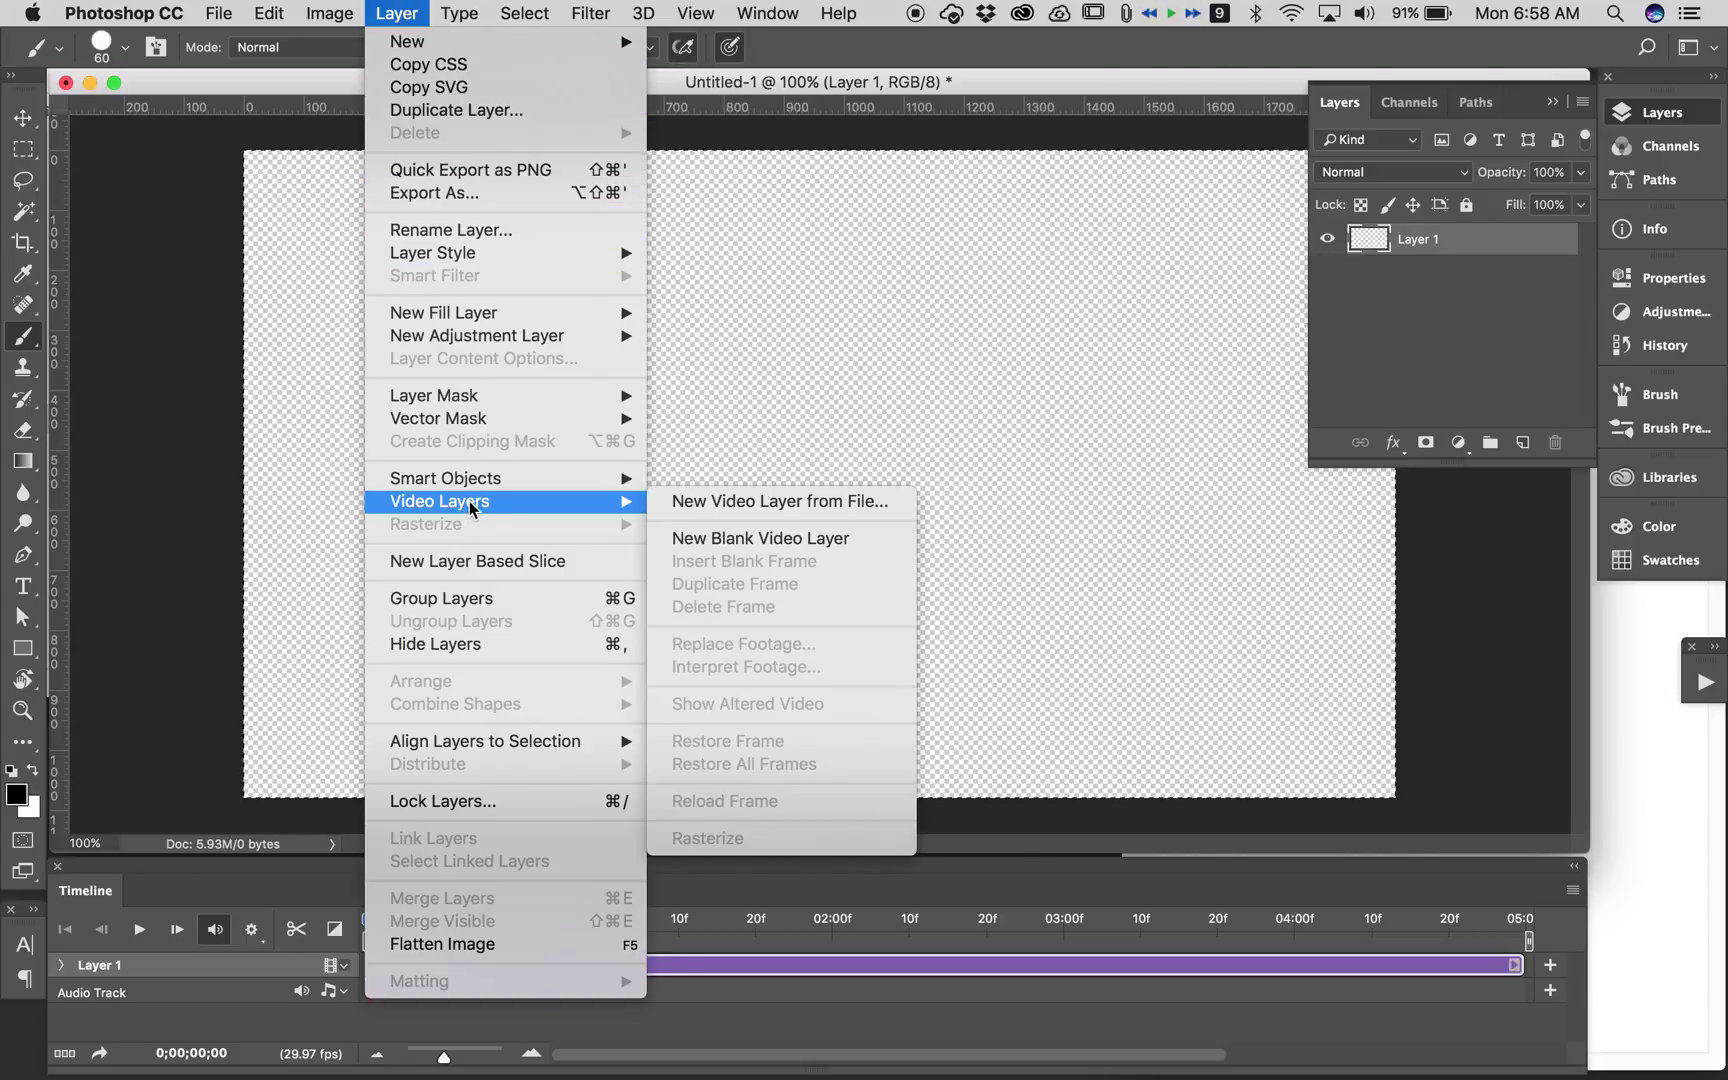
pyautogui.click(797, 541)
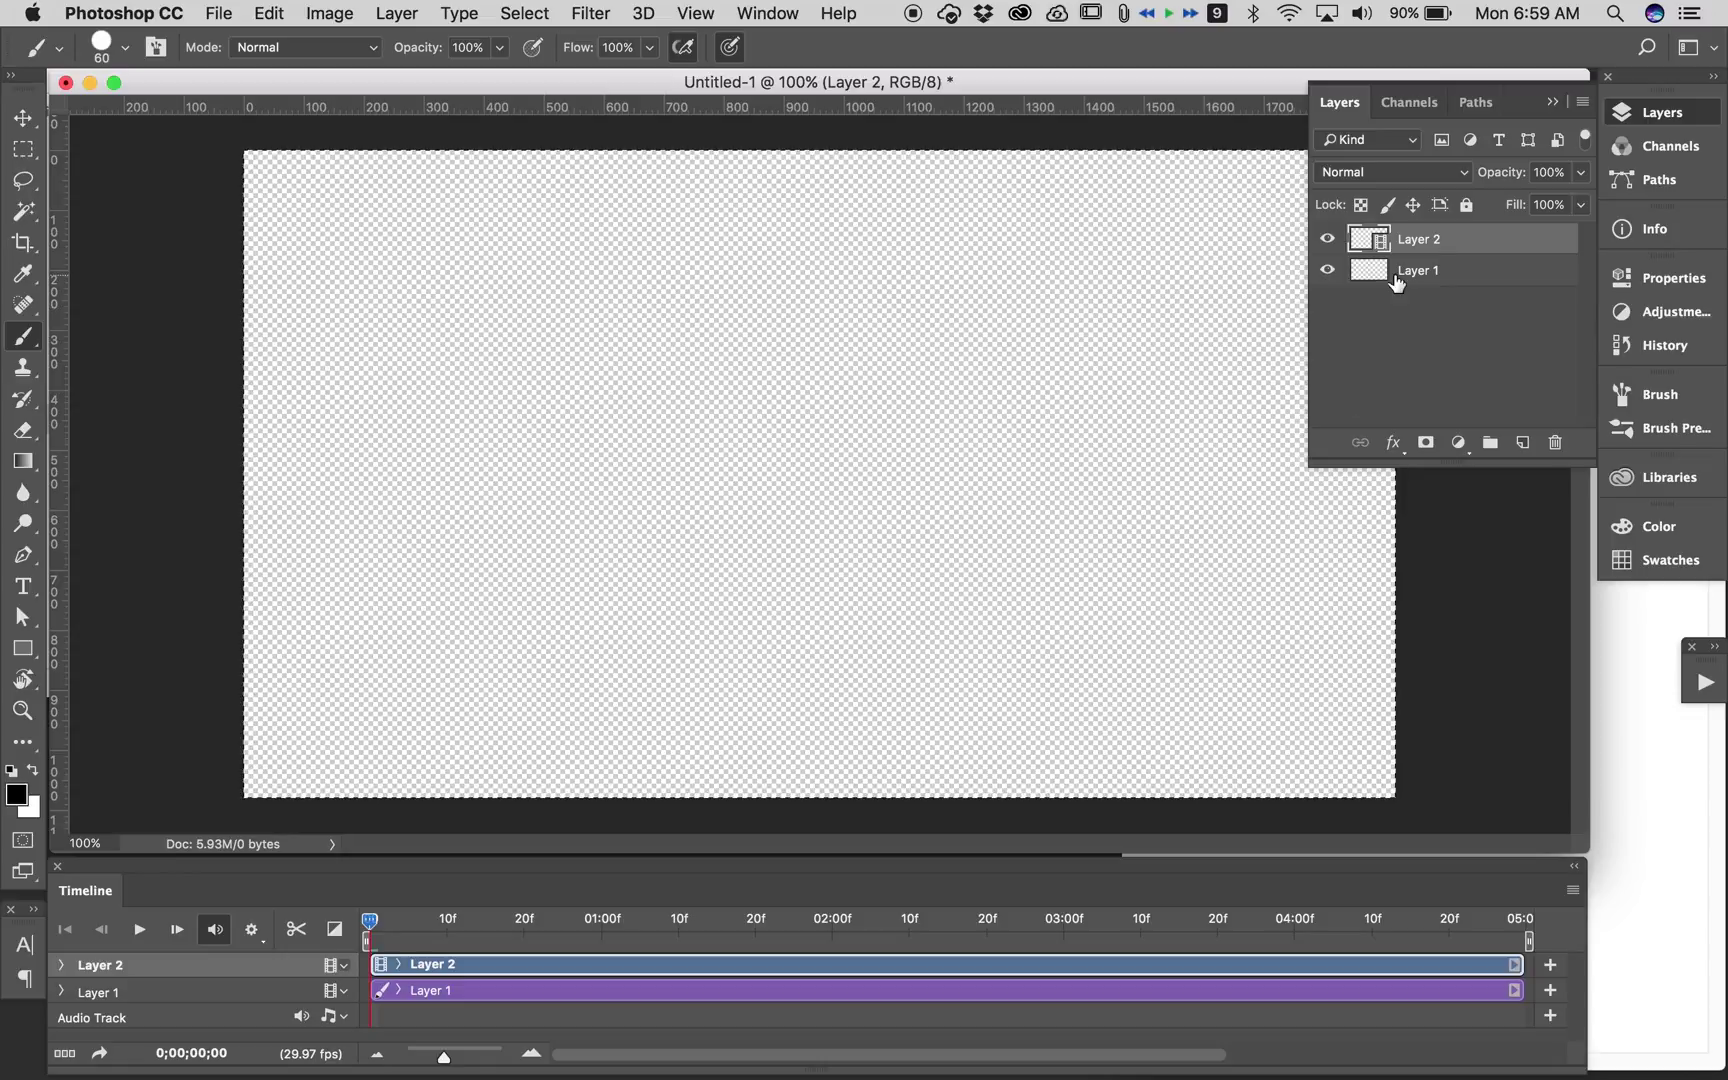
# Fill Layer 1 with white as the foreground color, then reselect the Layer 2 video layer and collapse the layer list.
pyautogui.click(1420, 266)
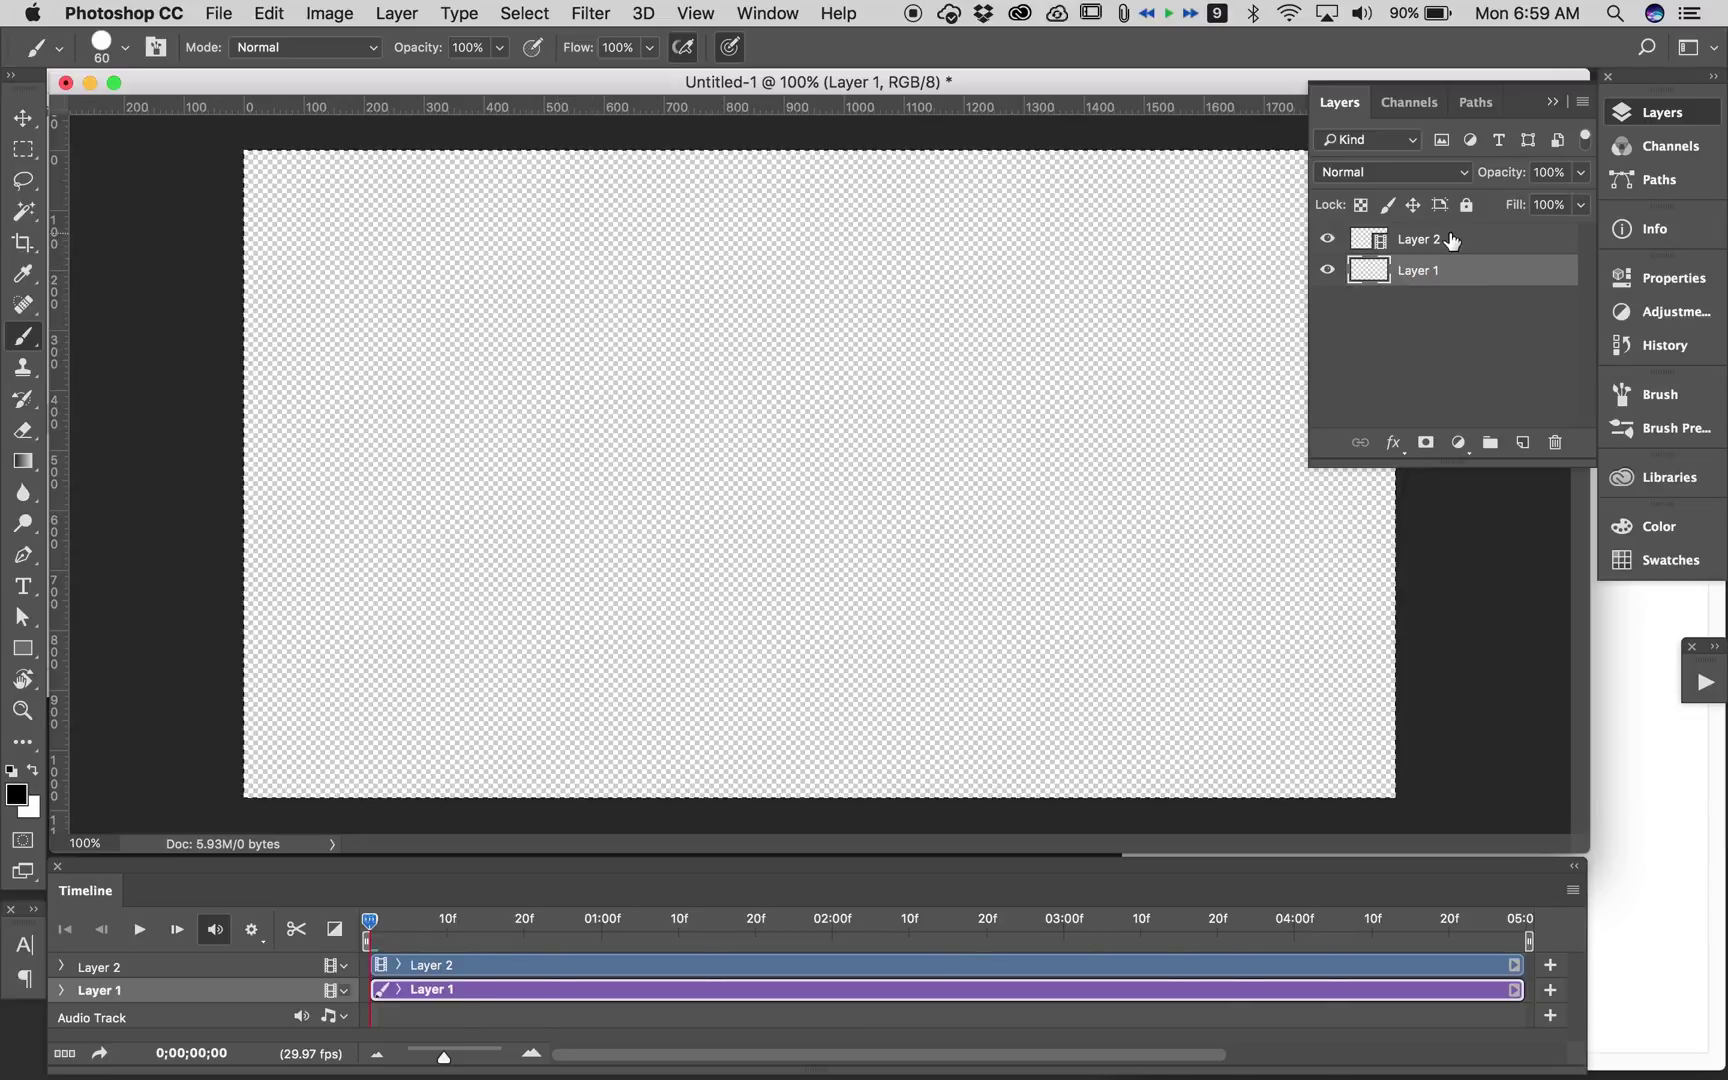
pyautogui.click(1452, 241)
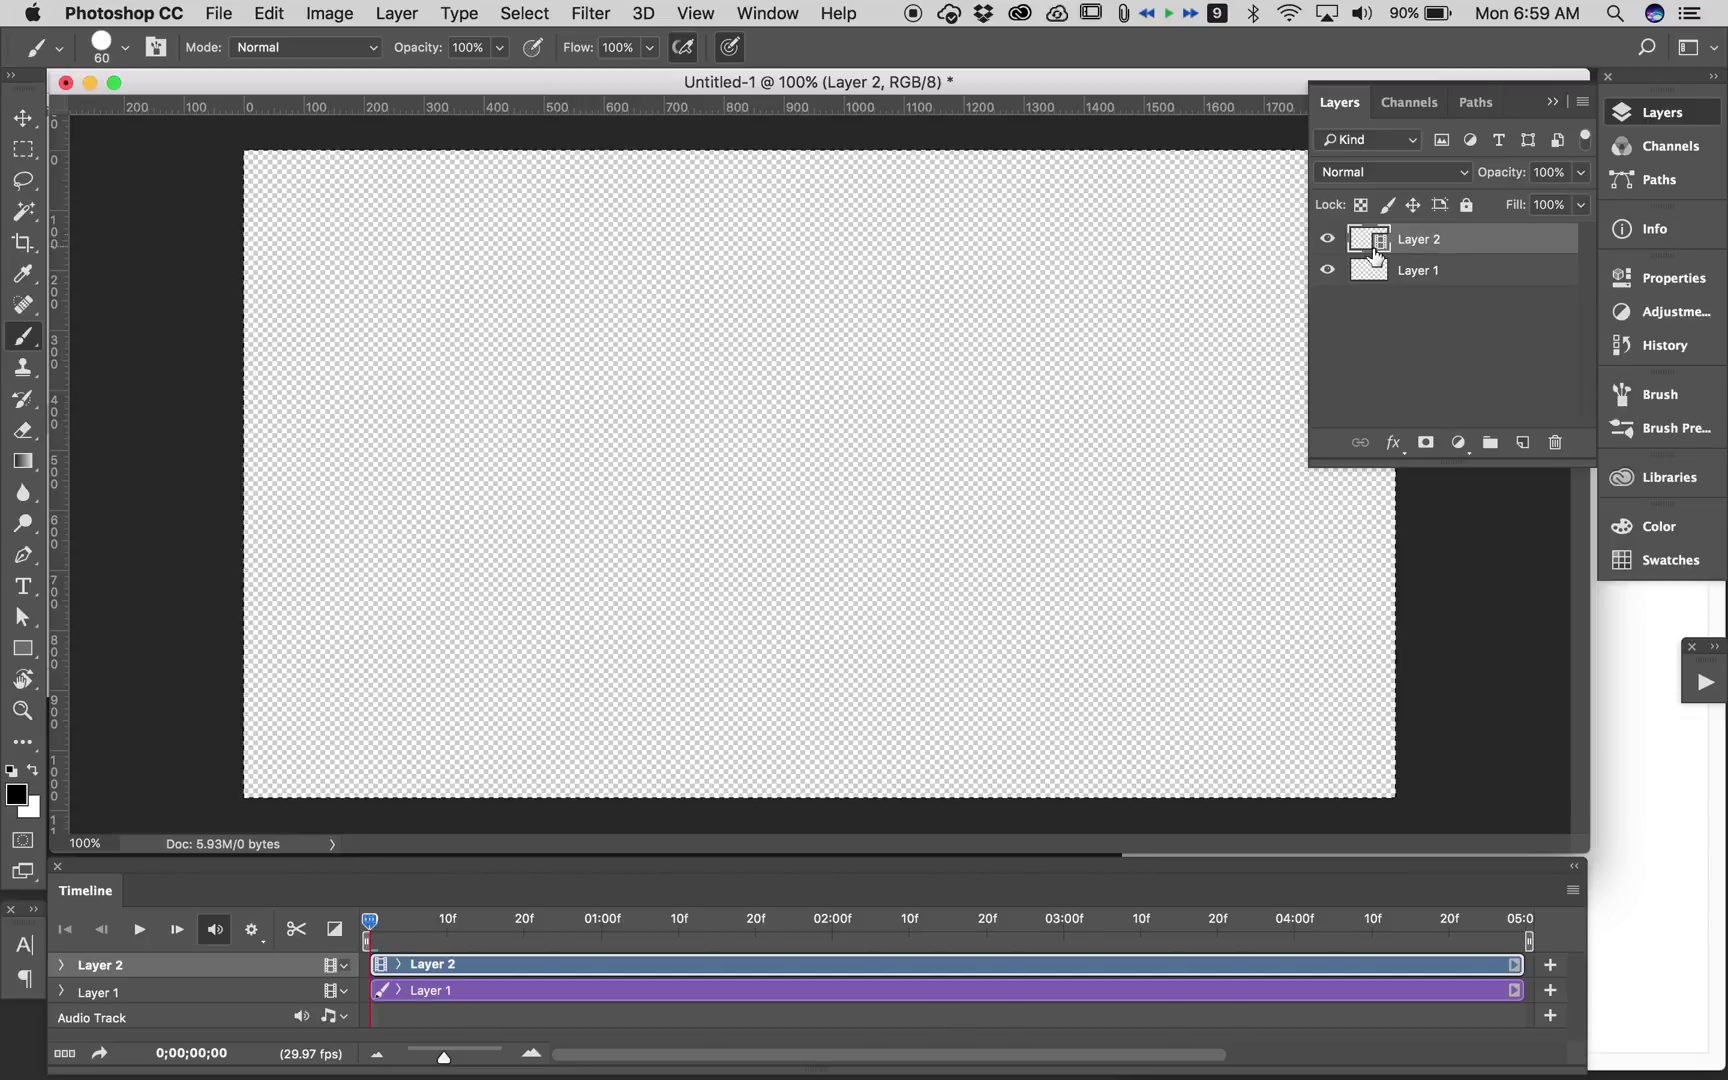
pyautogui.click(1431, 272)
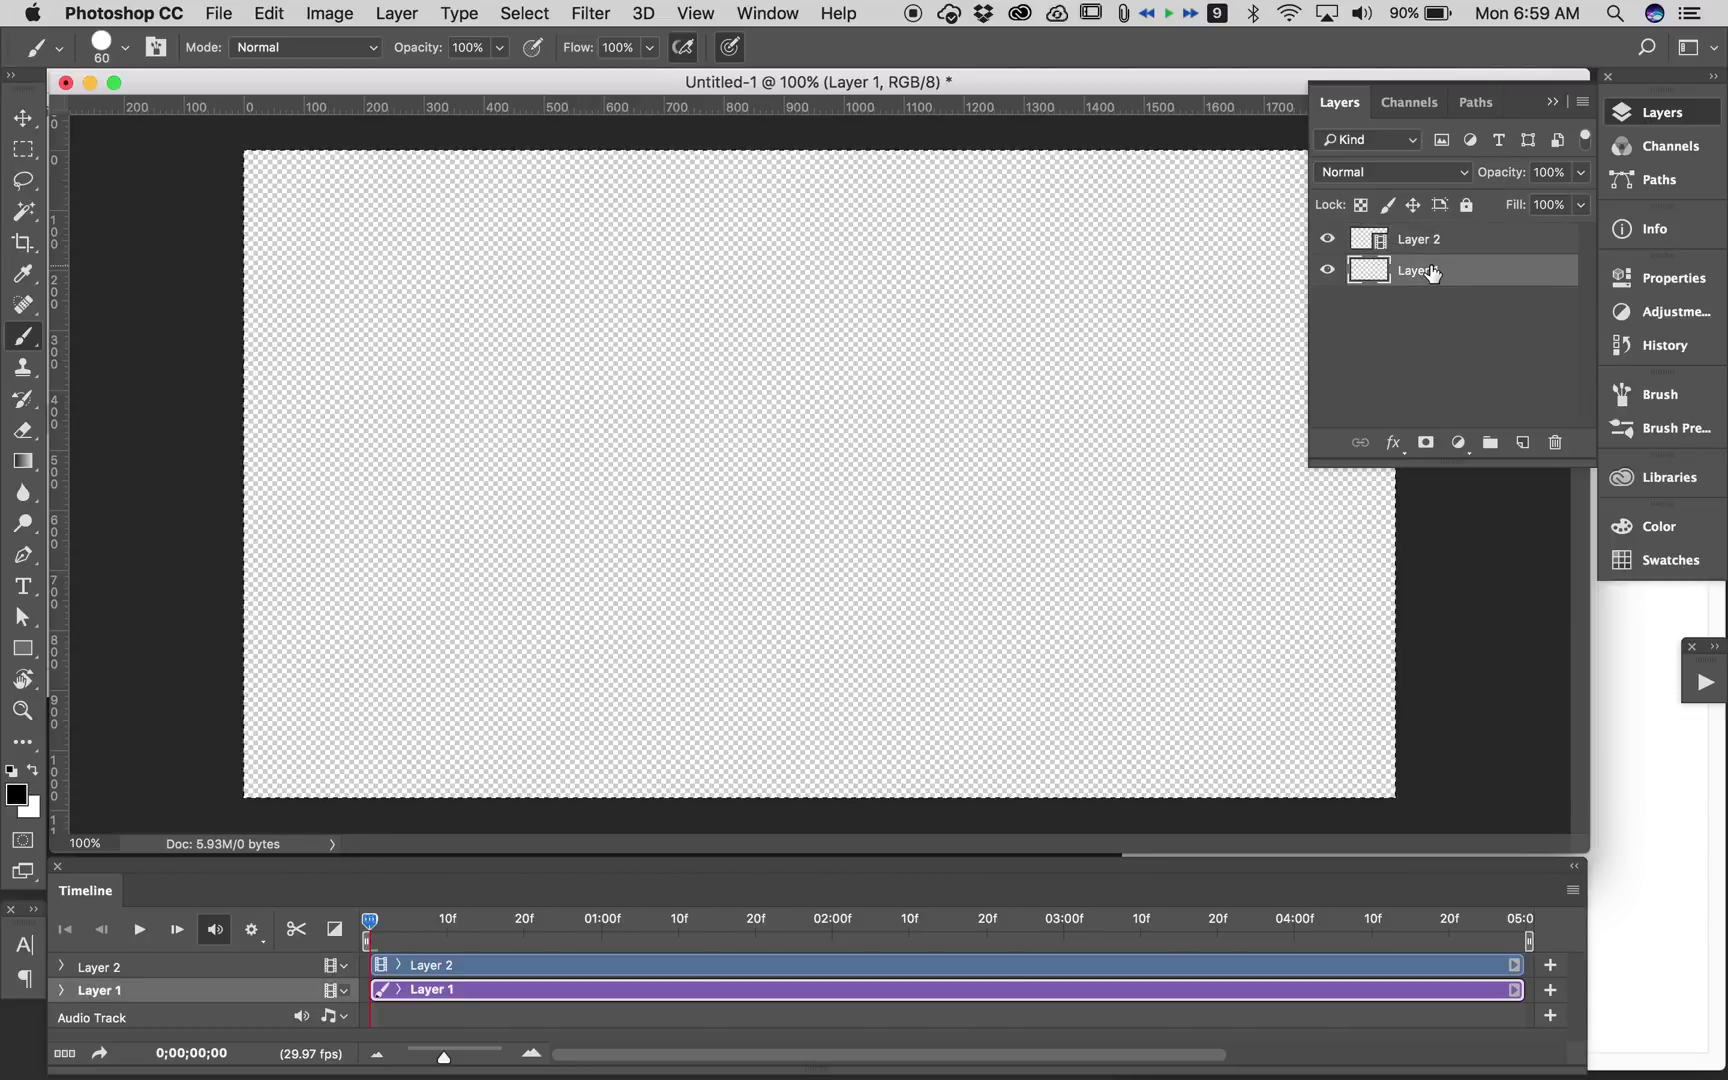
pyautogui.click(33, 770)
pyautogui.click(268, 13)
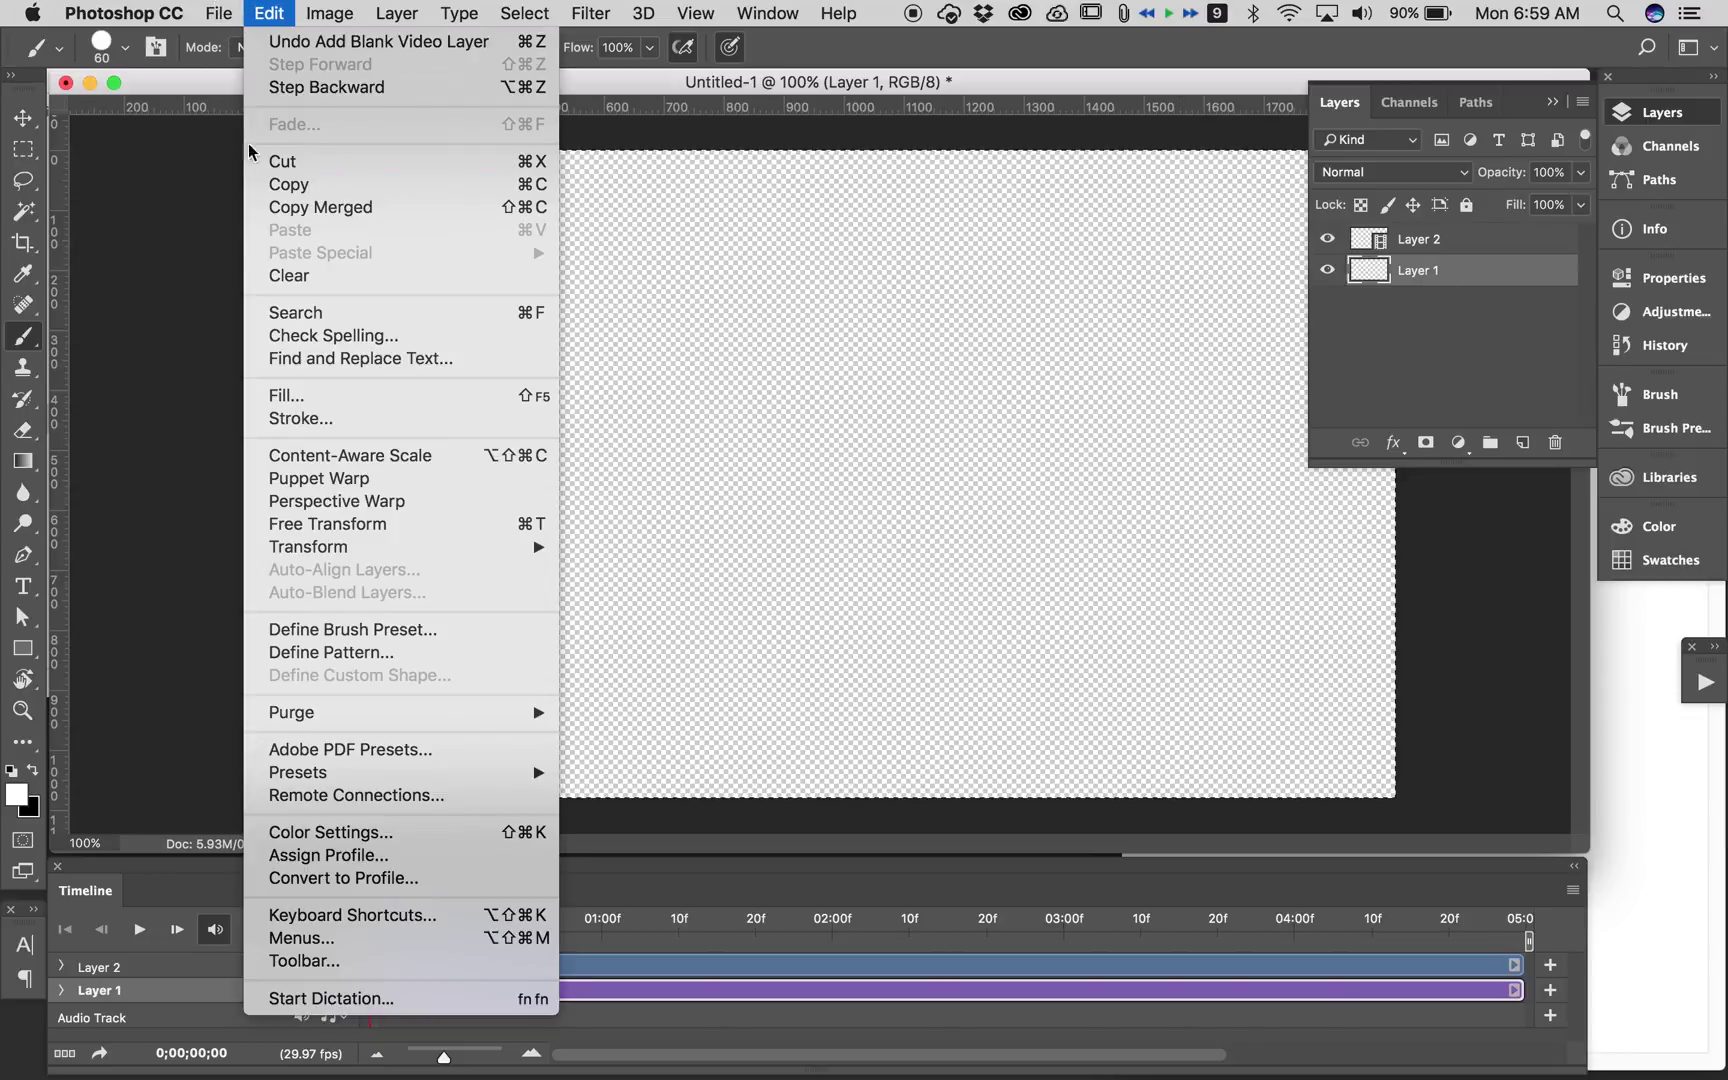
pyautogui.click(288, 403)
pyautogui.click(1028, 449)
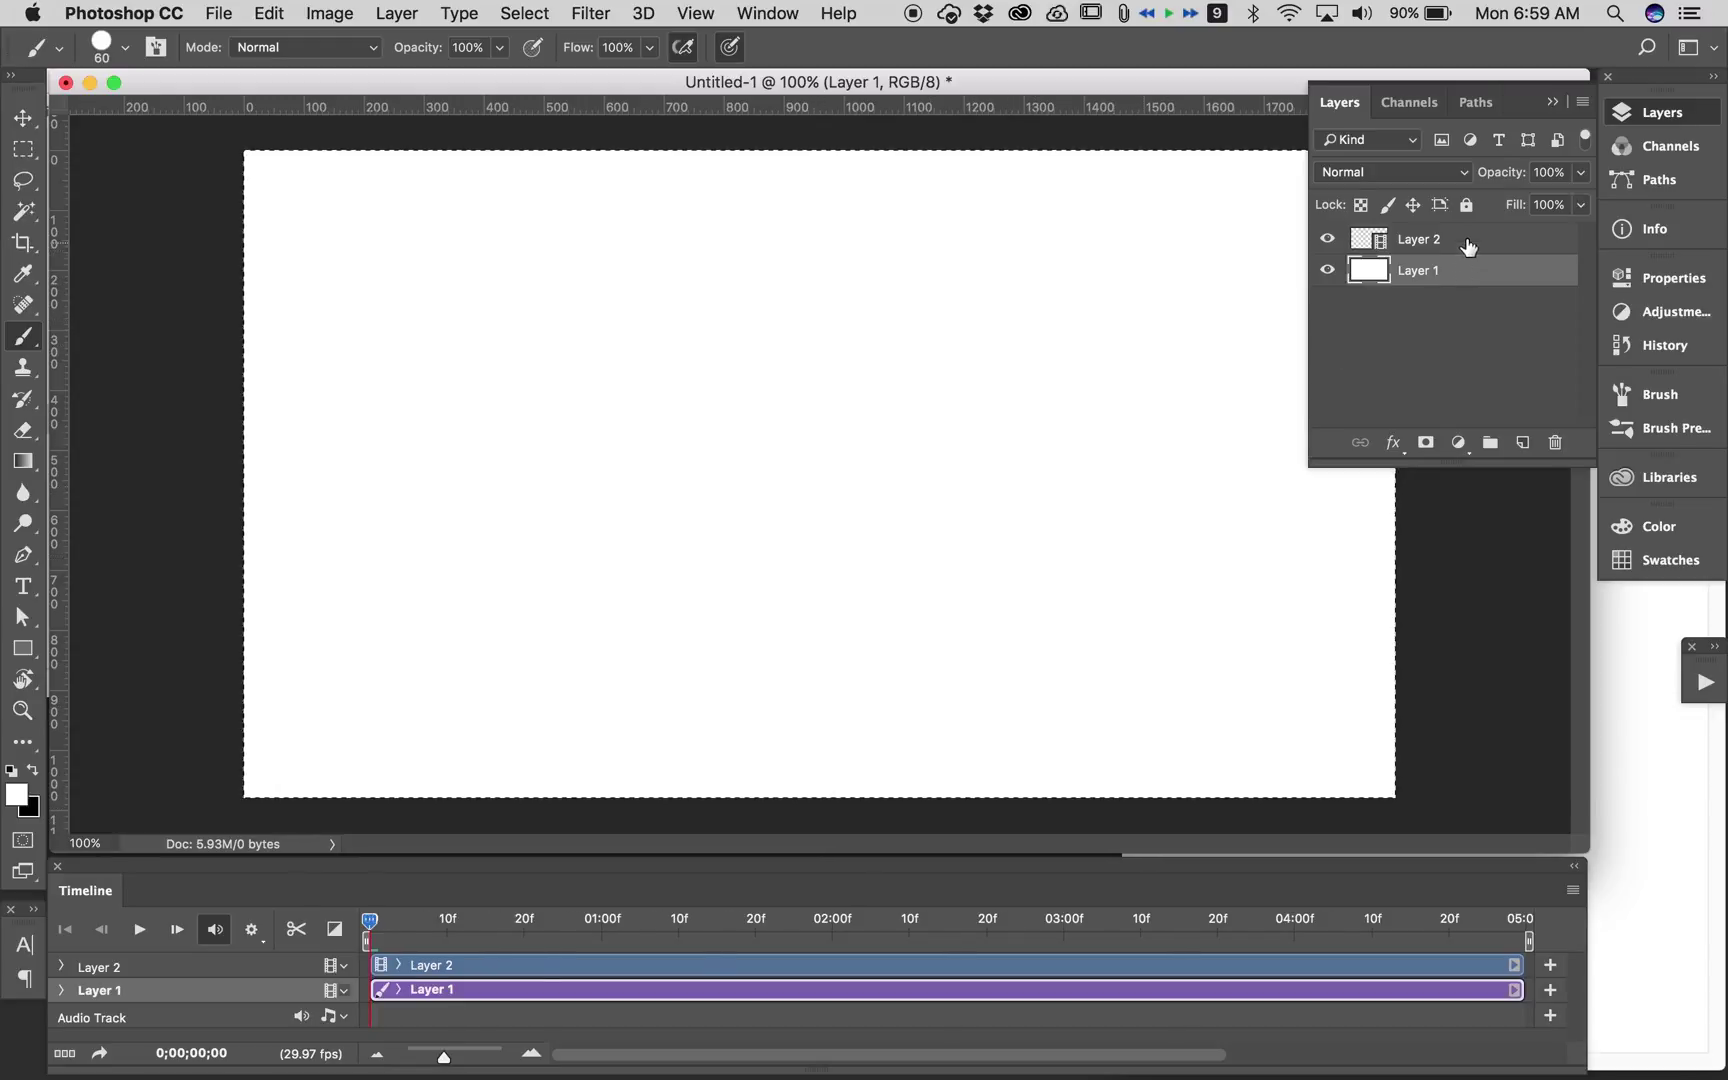
pyautogui.click(1467, 238)
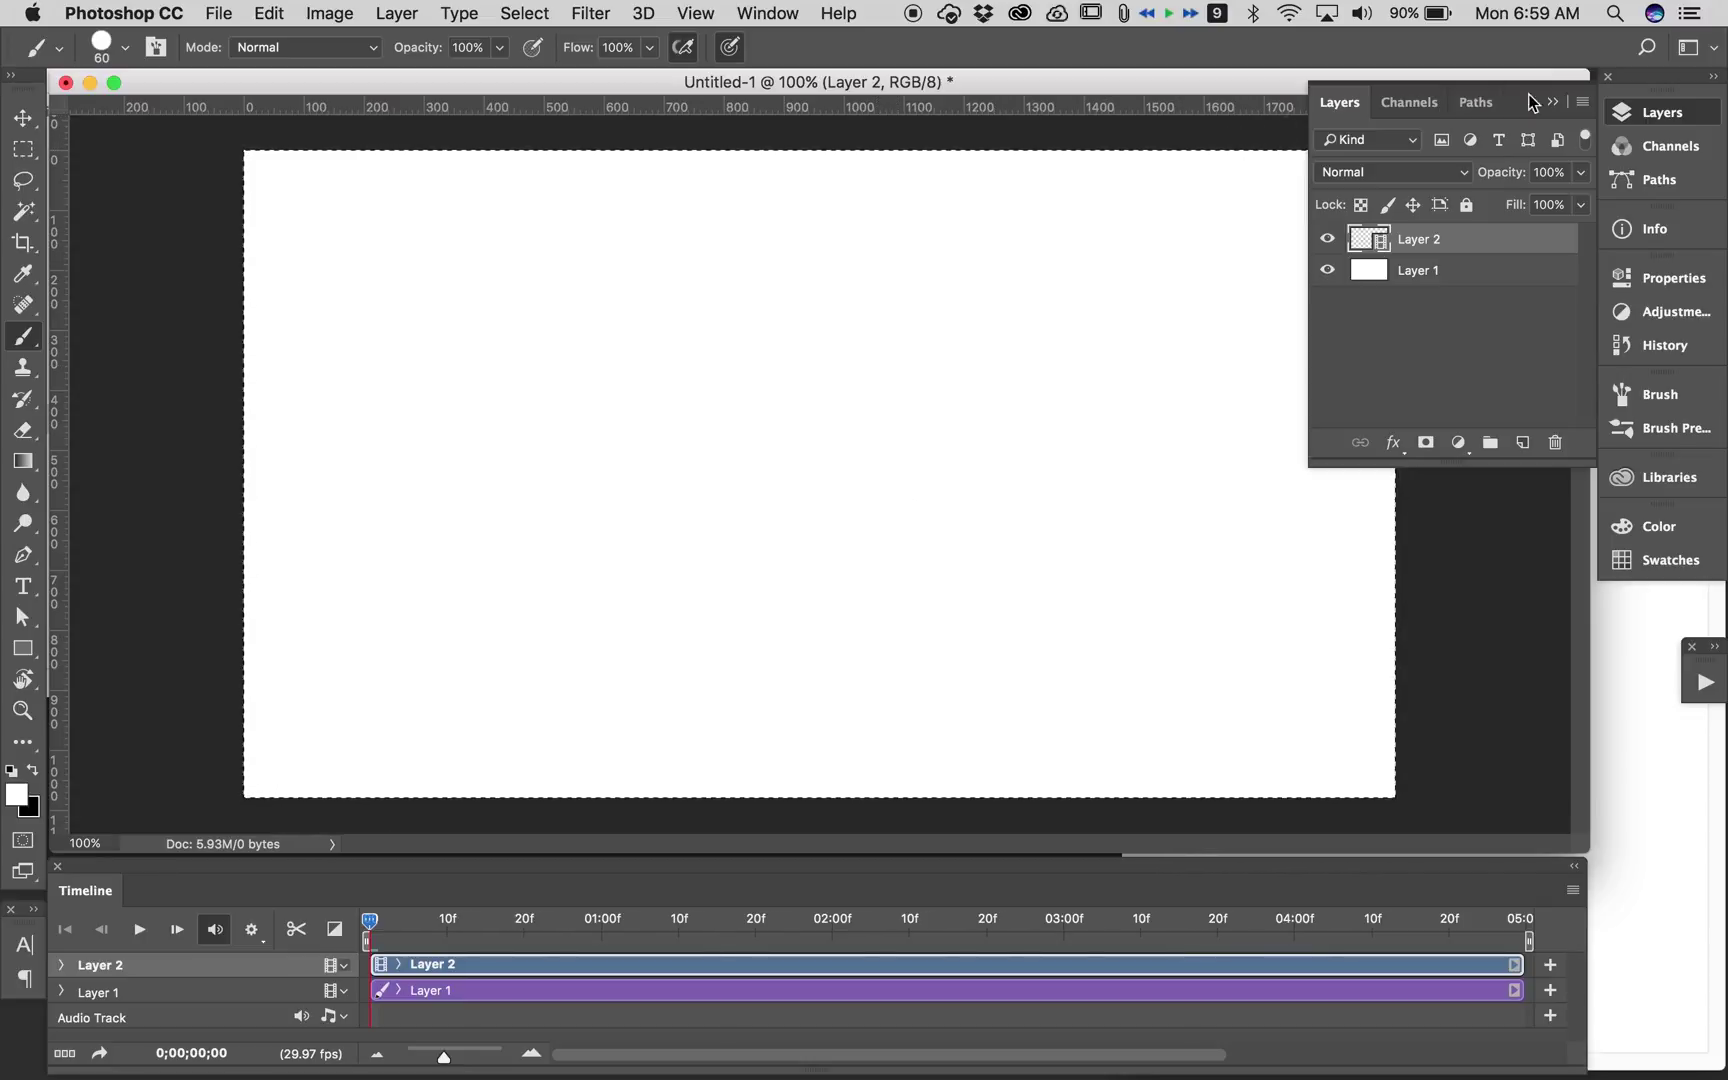
pyautogui.click(1664, 116)
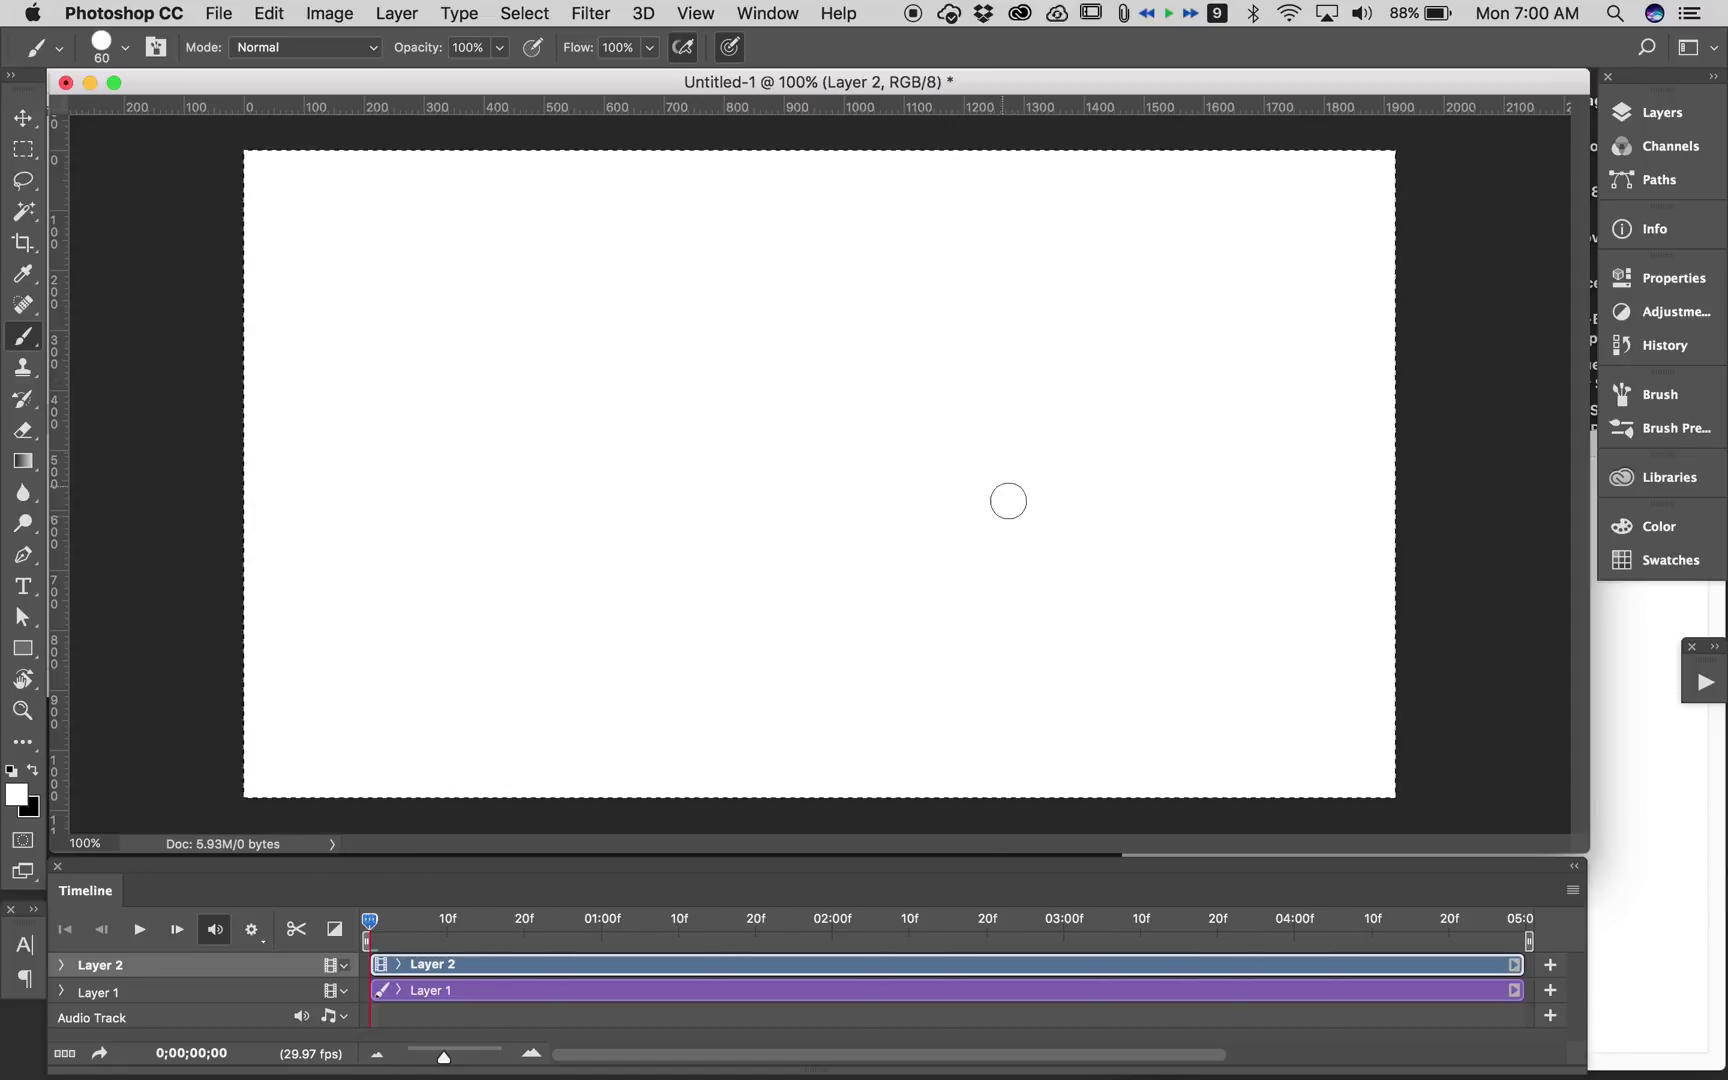
pyautogui.click(396, 12)
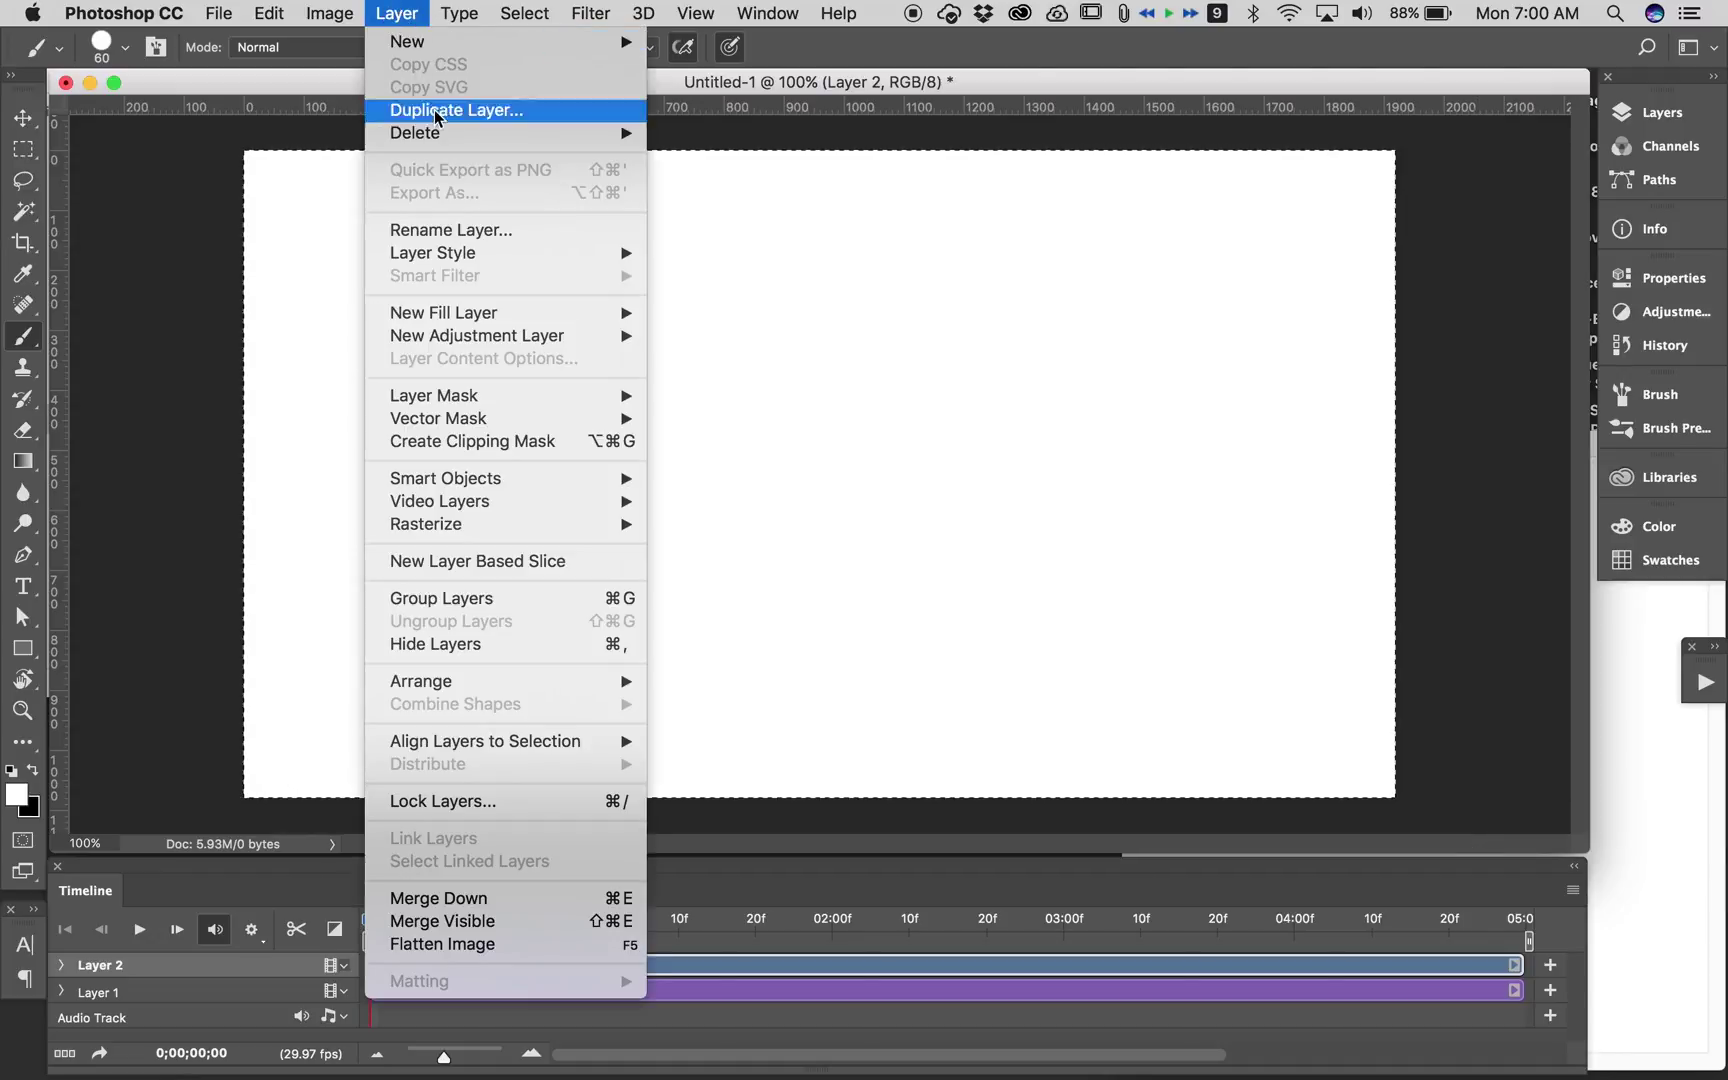
pyautogui.moveTo(437, 8)
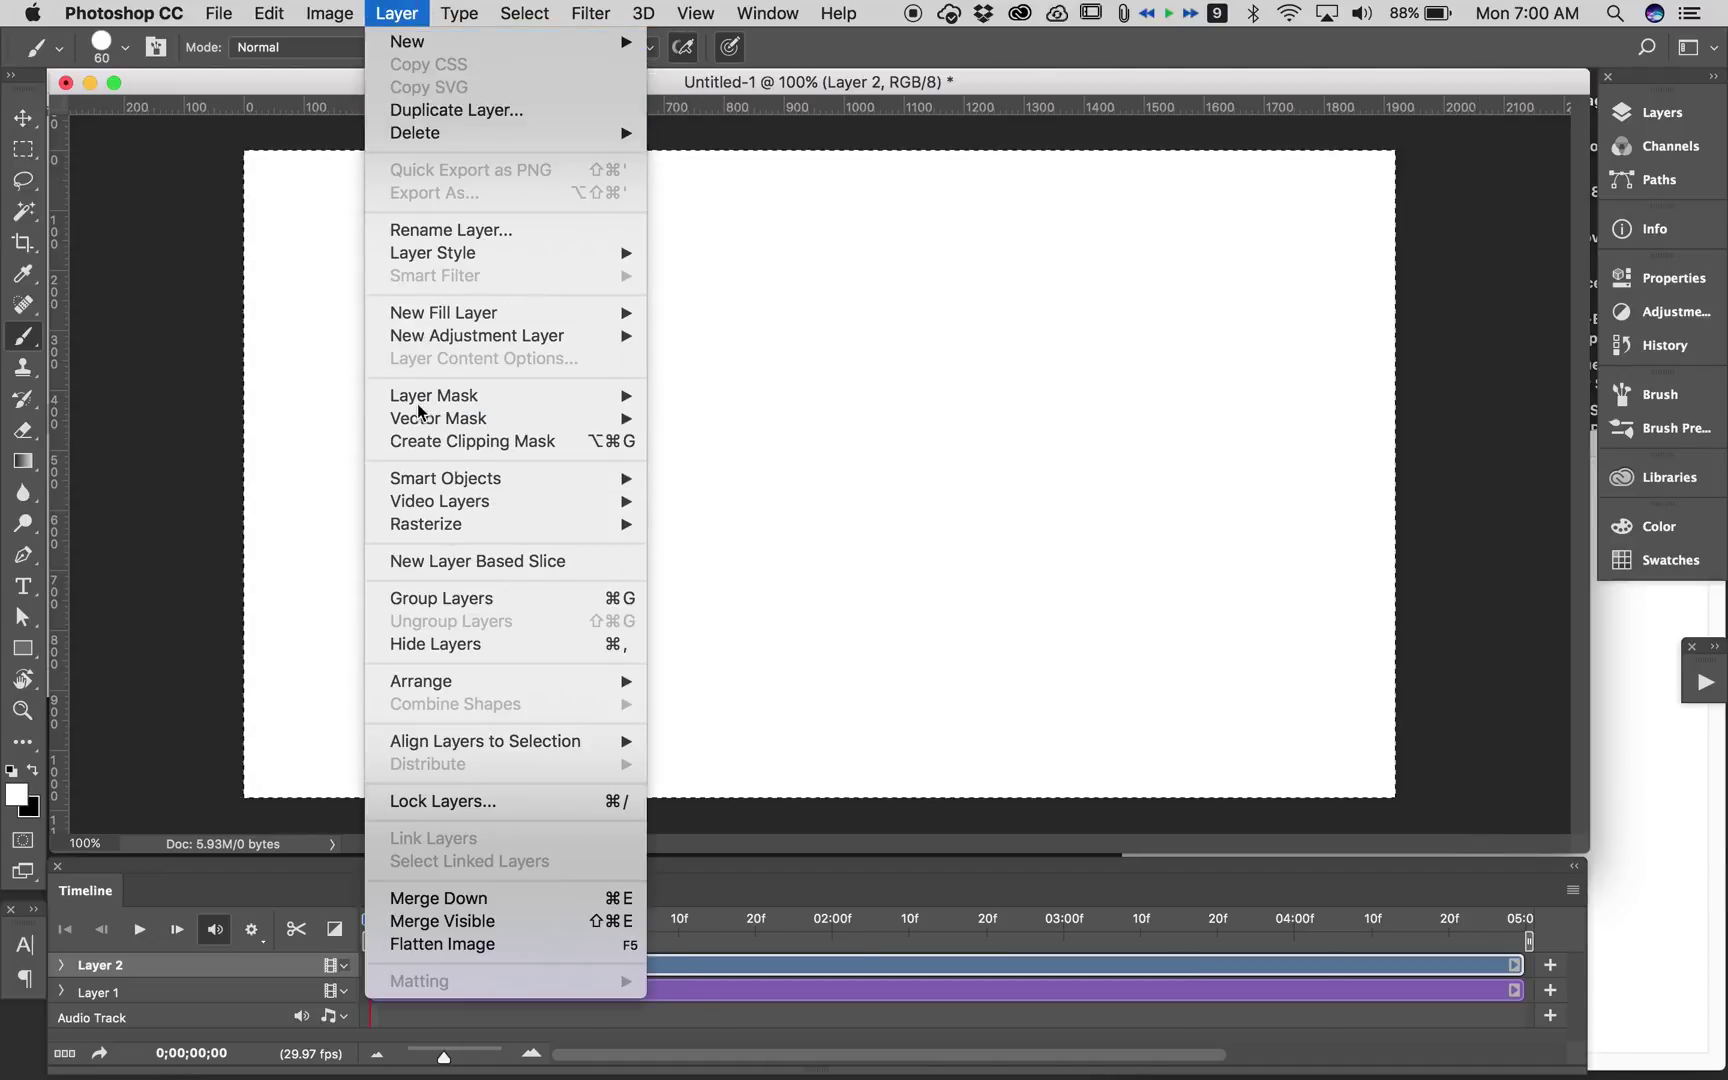
pyautogui.moveTo(427, 501)
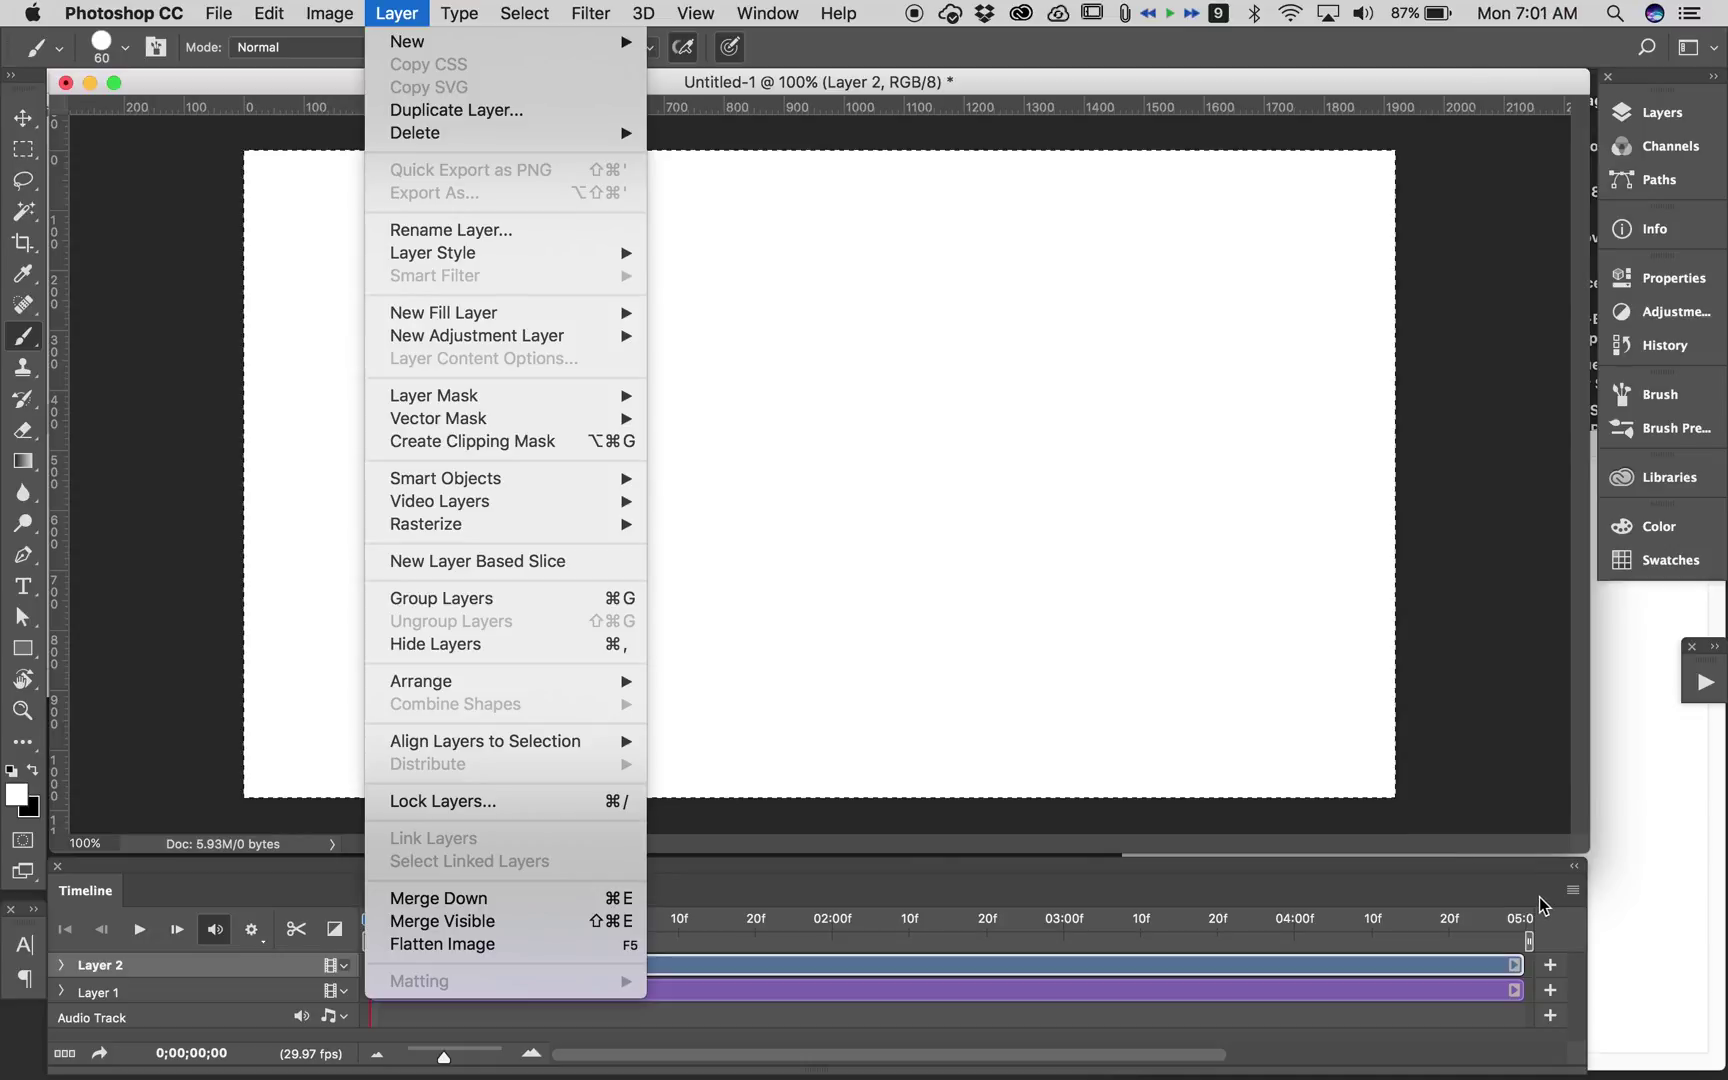
pyautogui.click(1527, 864)
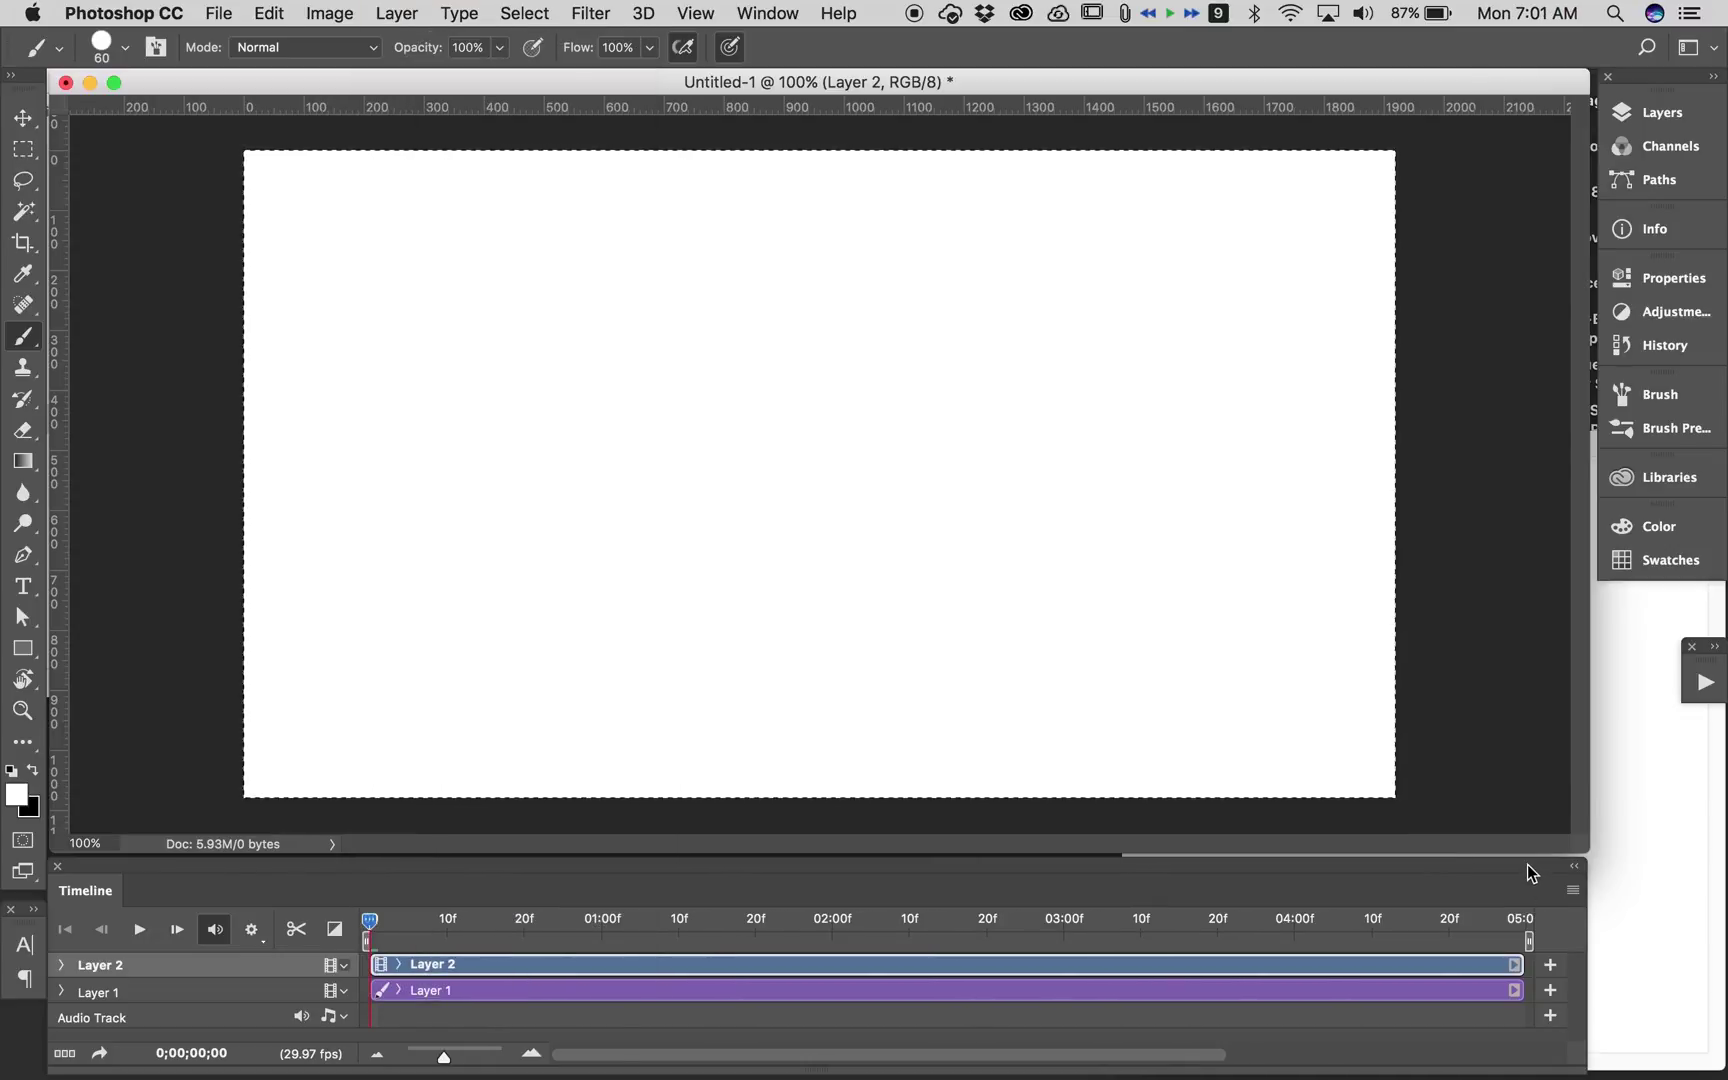
# Set the timeline frame rate to 12 fps.
pyautogui.click(1573, 891)
pyautogui.click(1574, 895)
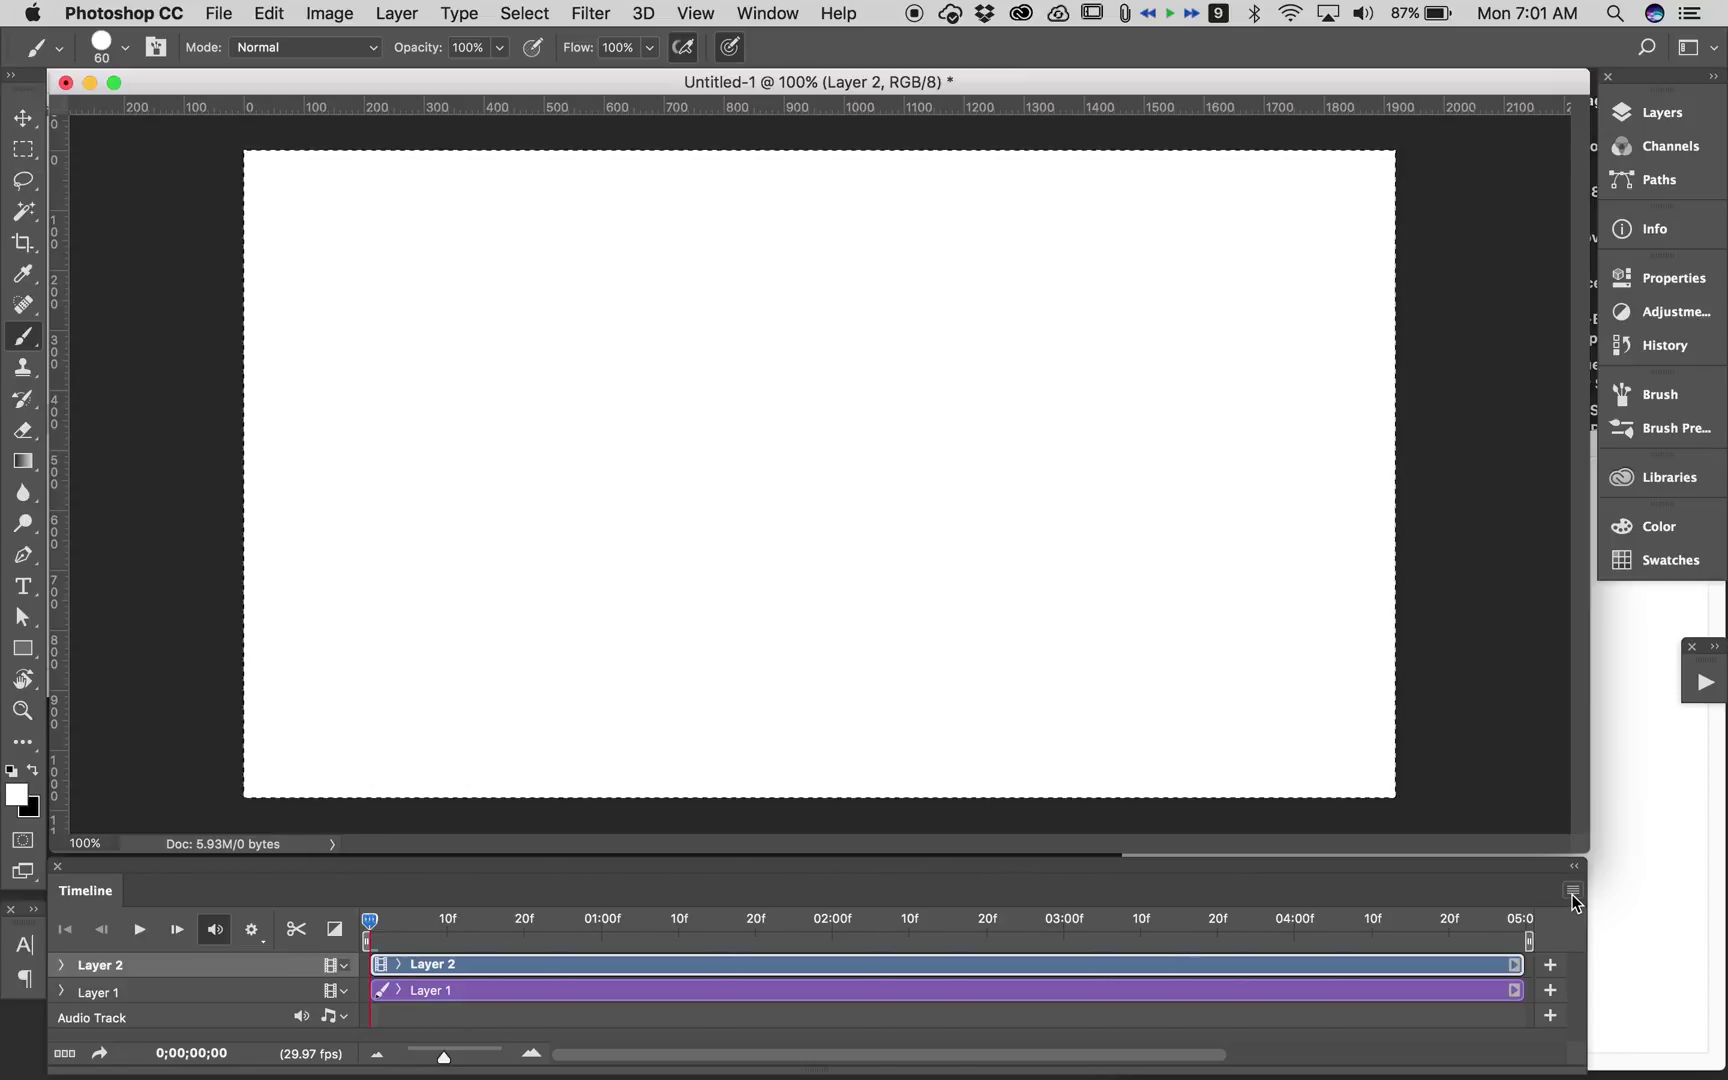
pyautogui.click(1571, 891)
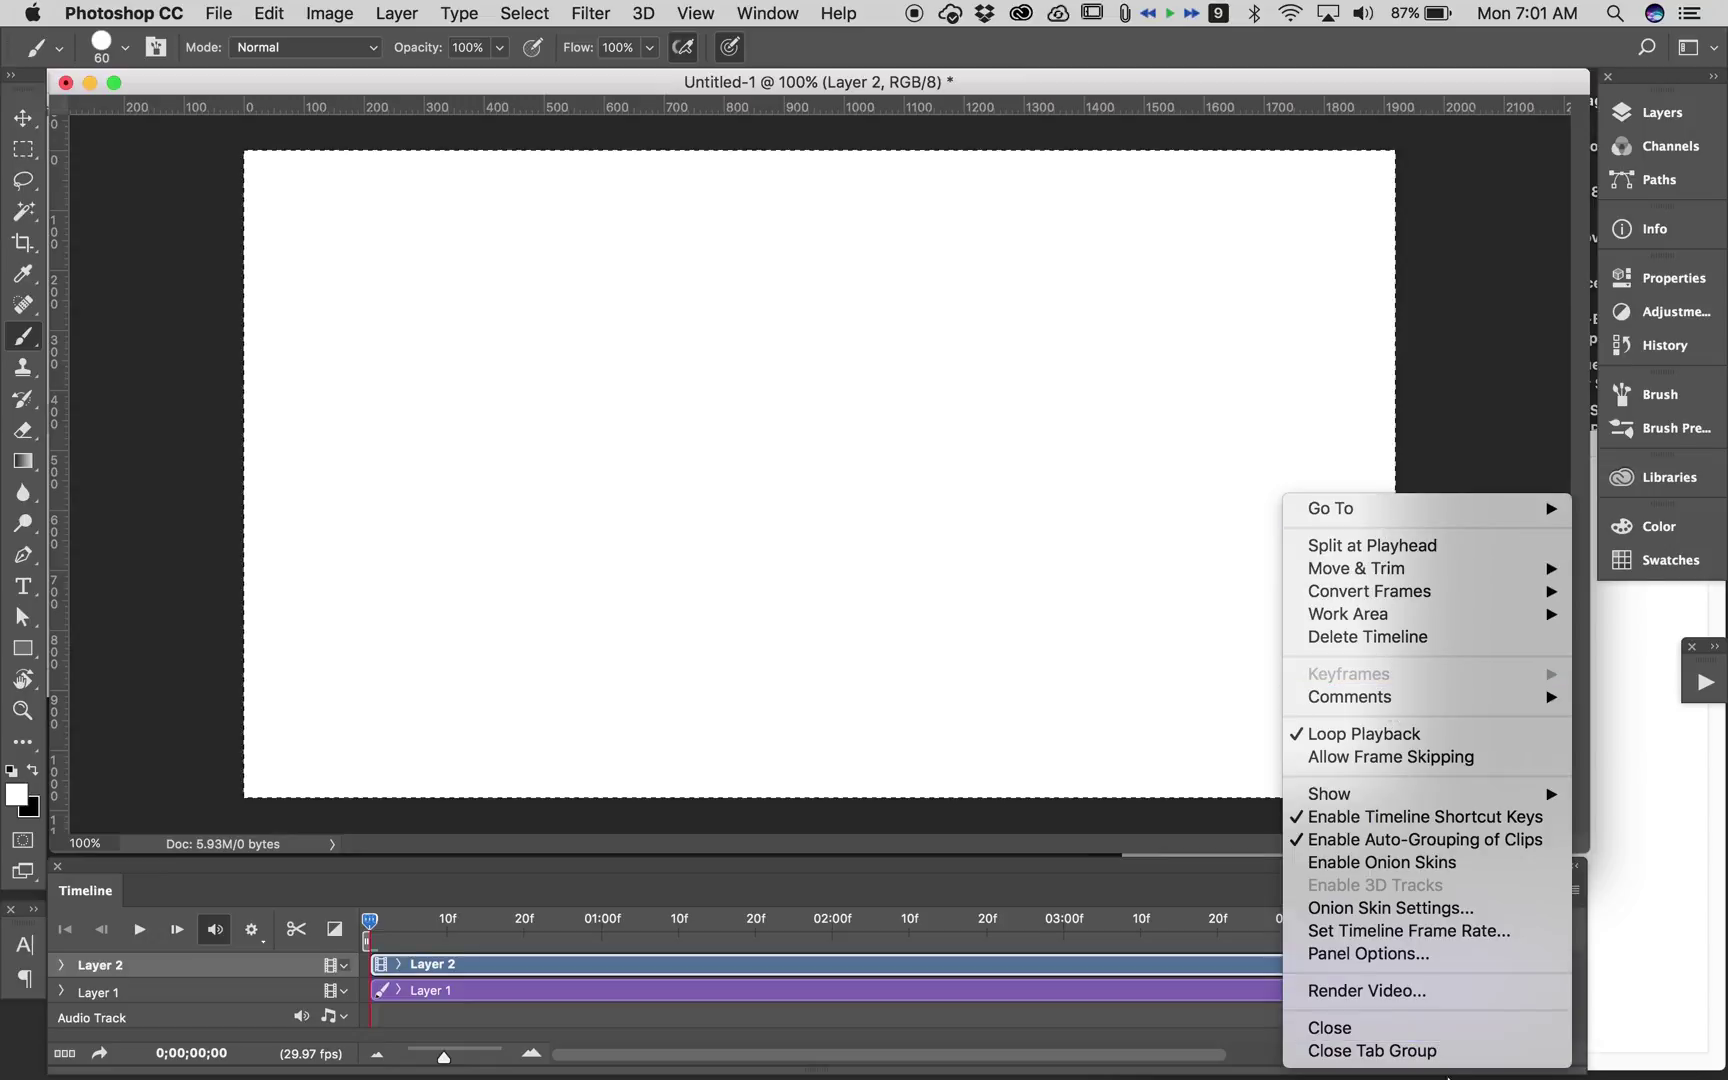
pyautogui.moveTo(1457, 508)
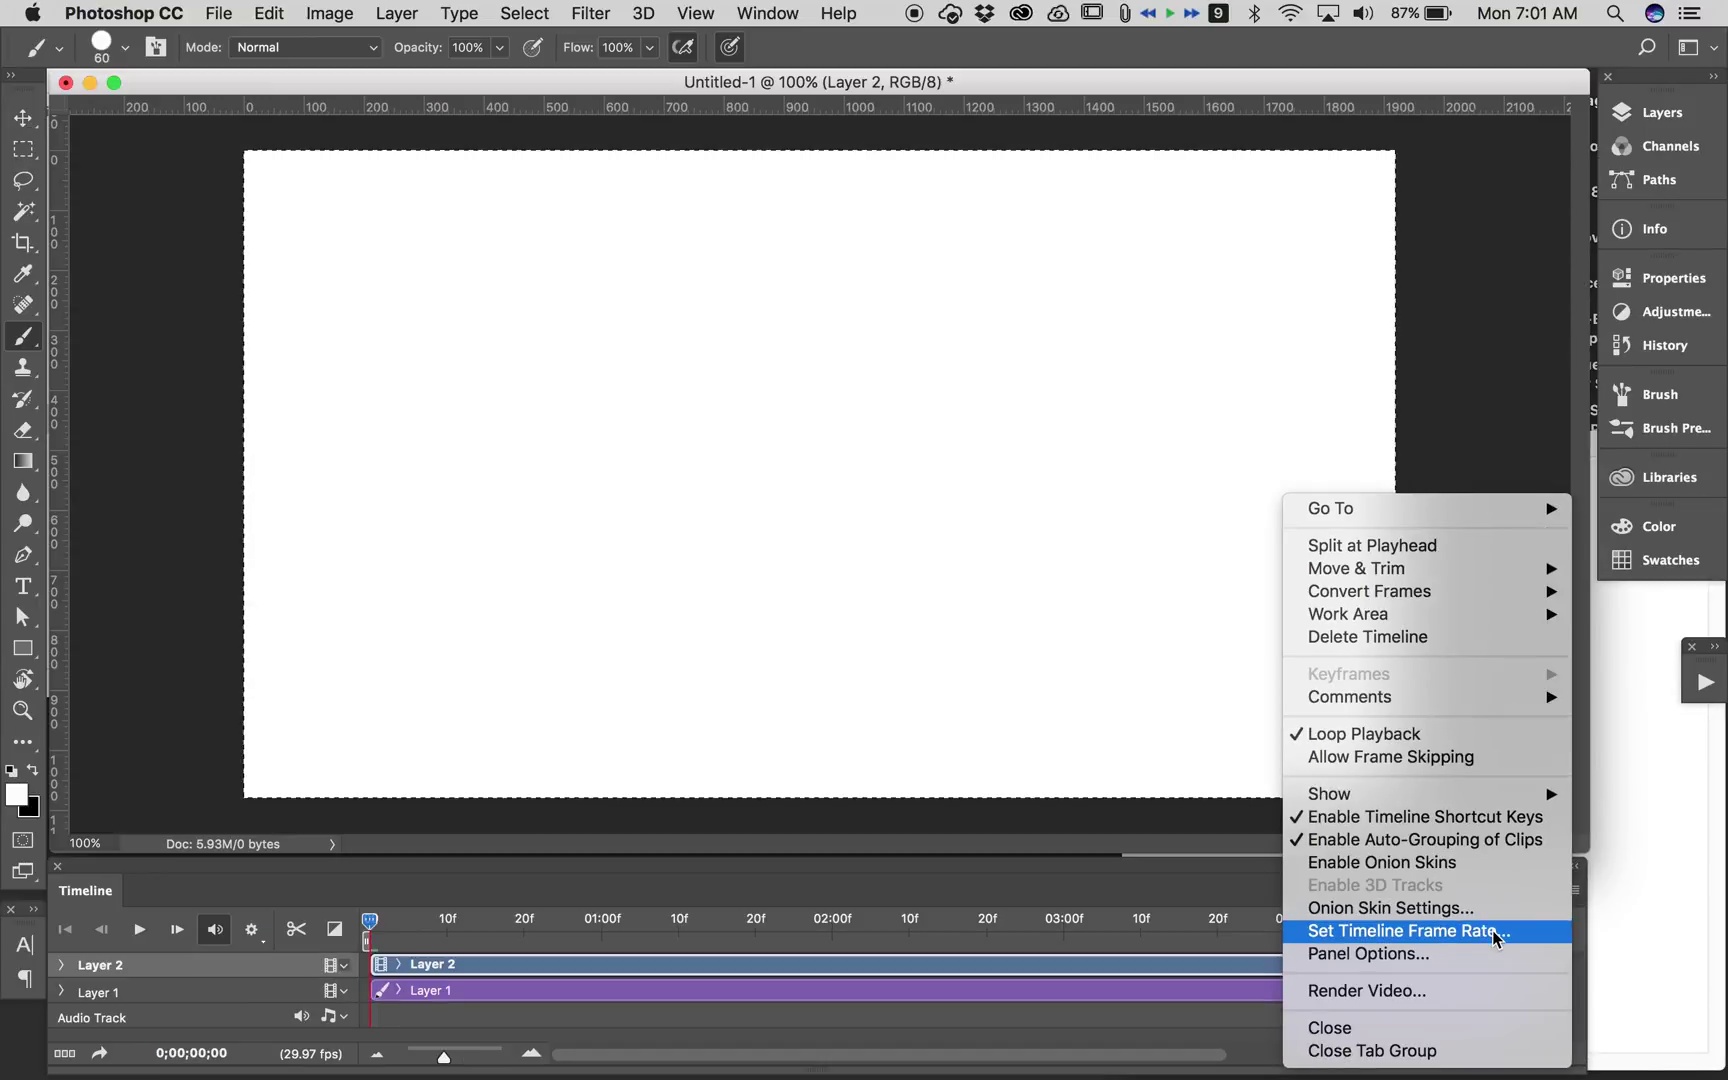
pyautogui.click(1497, 932)
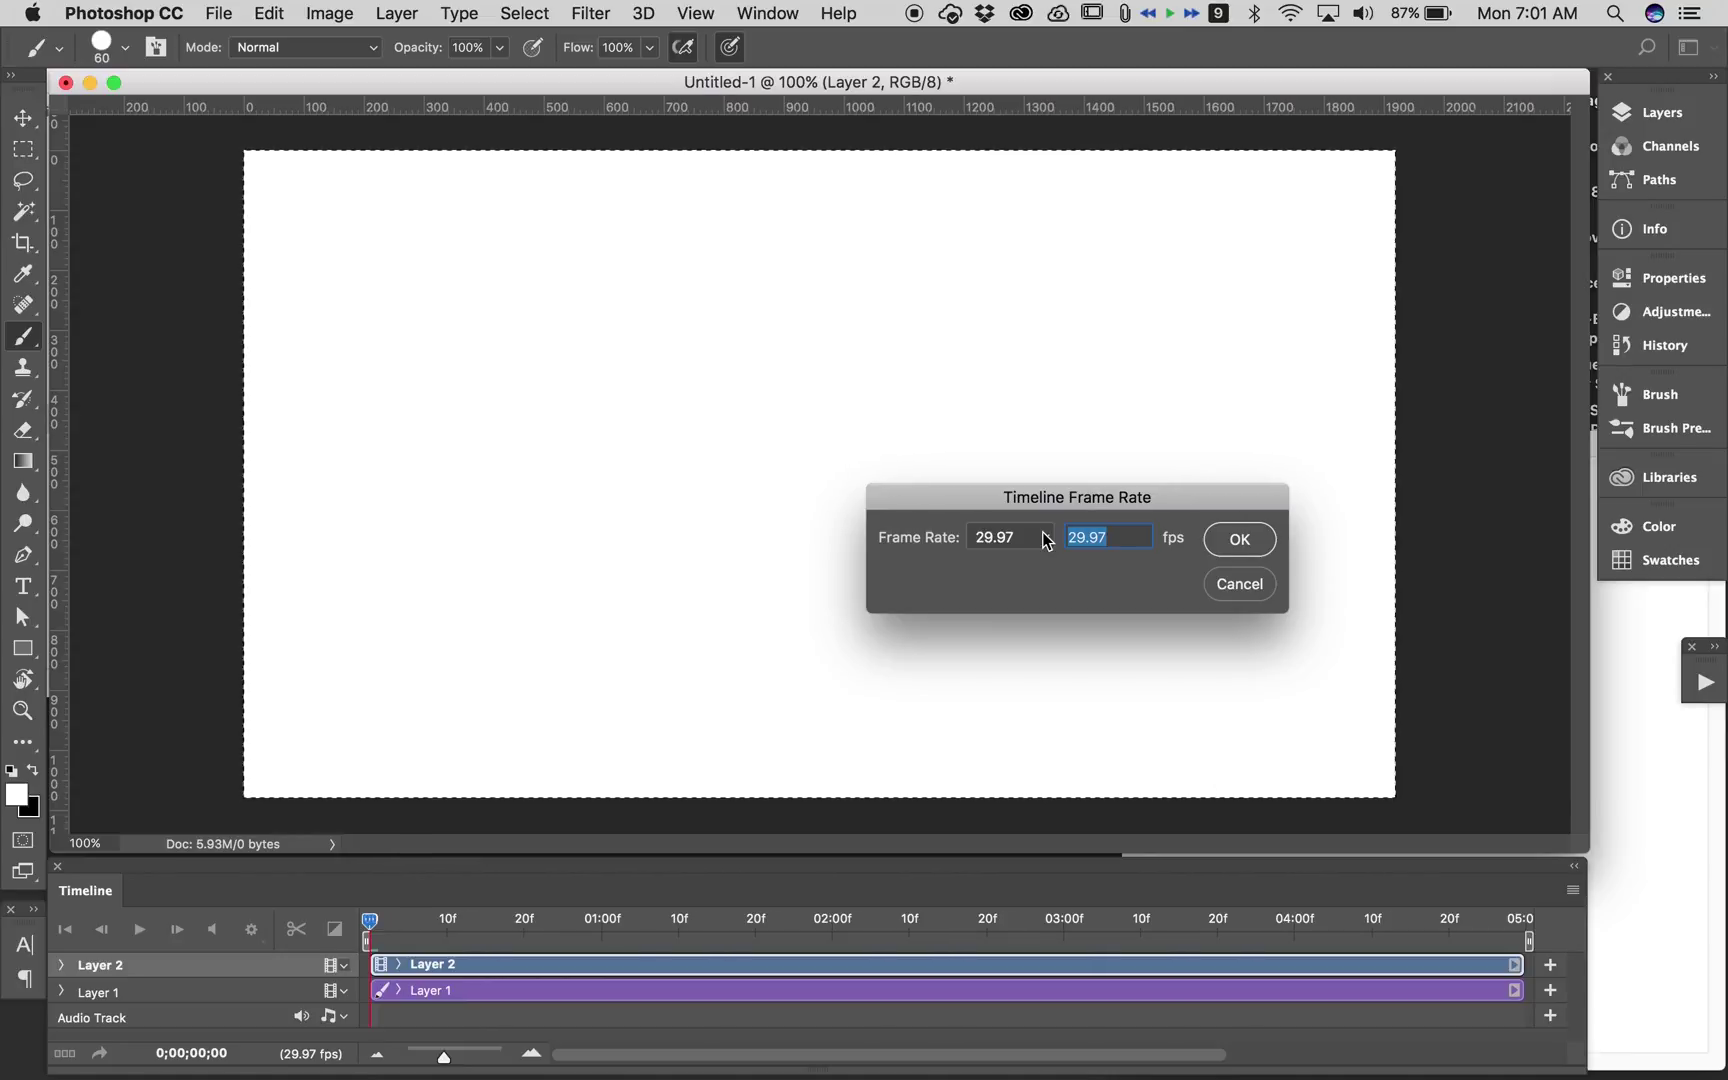
pyautogui.click(1046, 541)
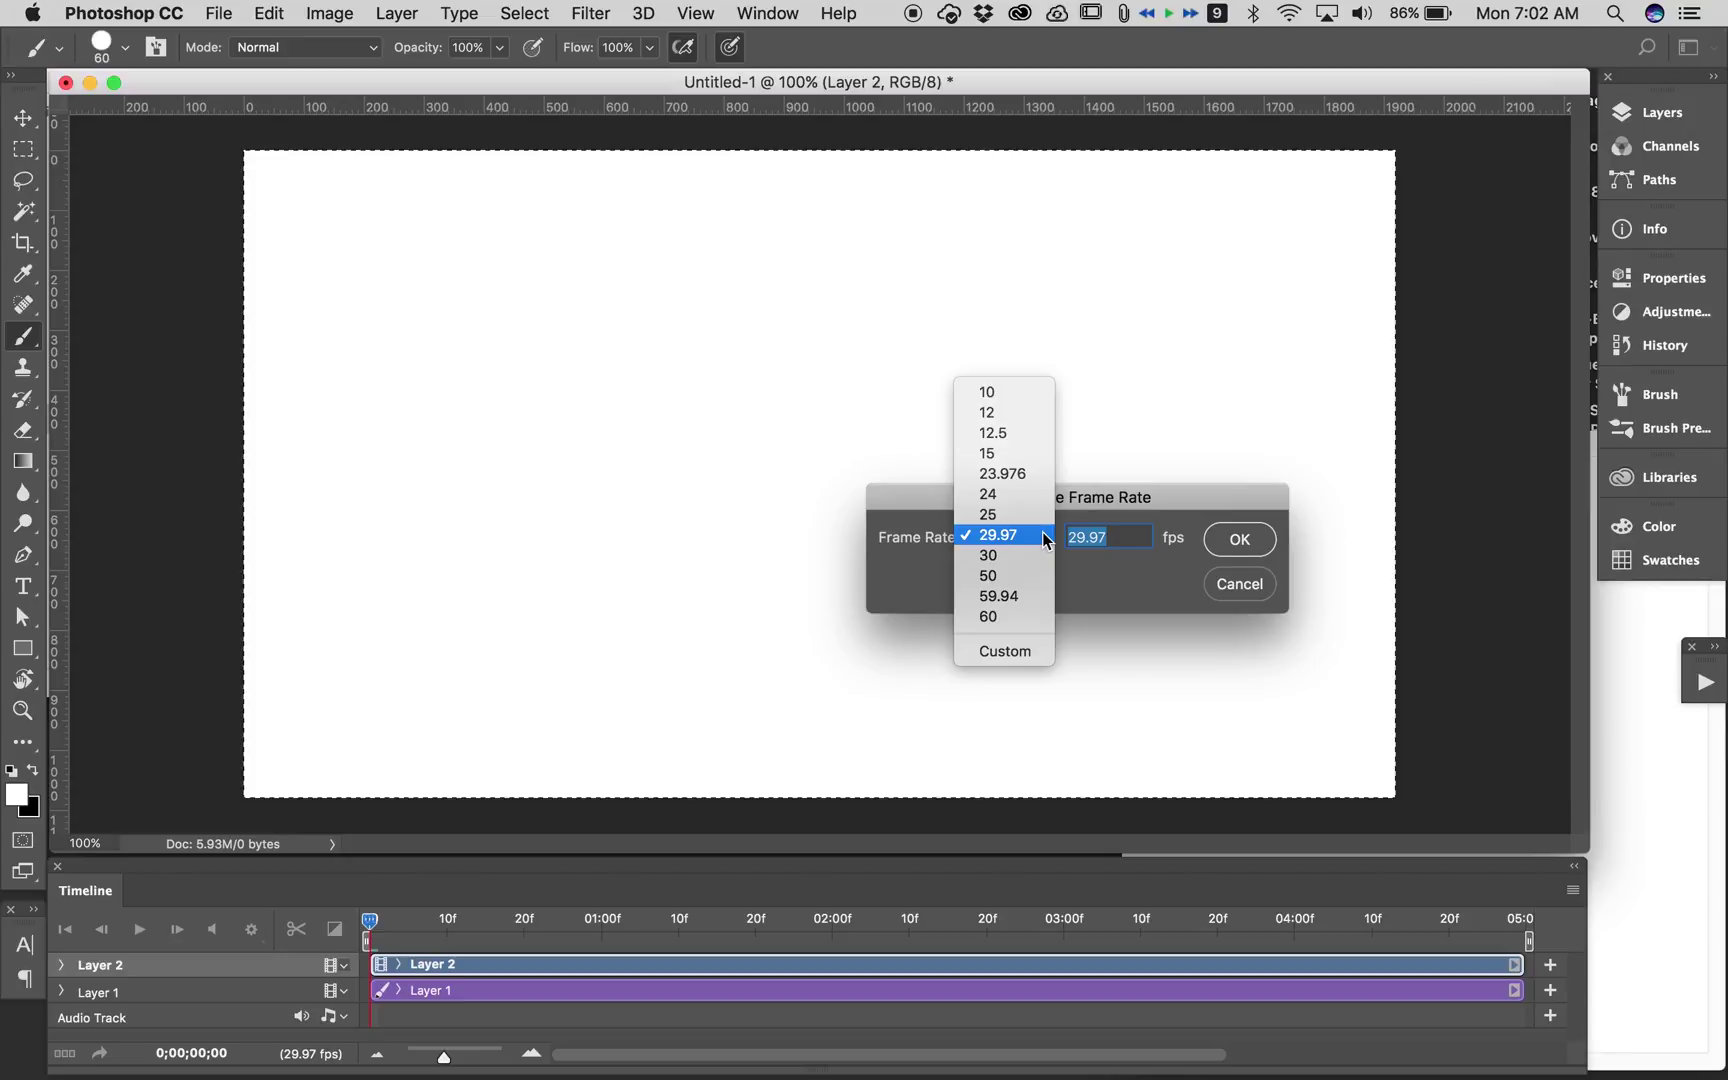
pyautogui.click(1001, 412)
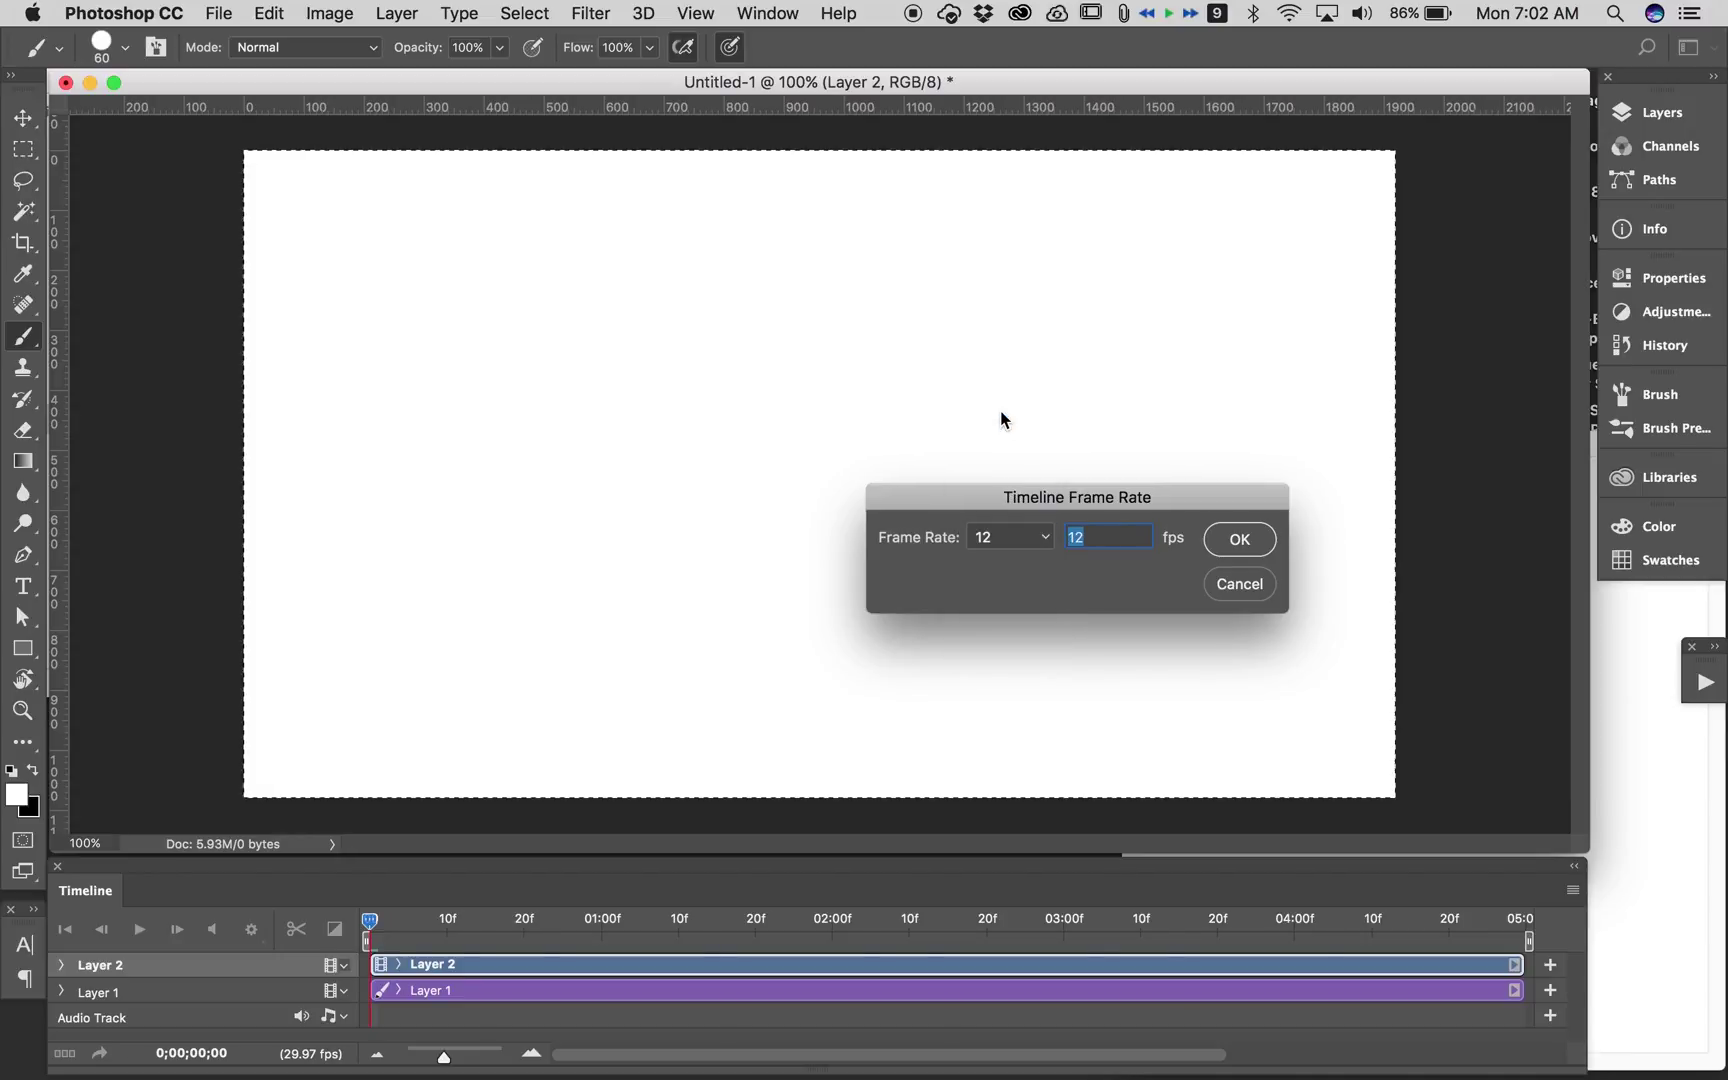
pyautogui.click(1240, 541)
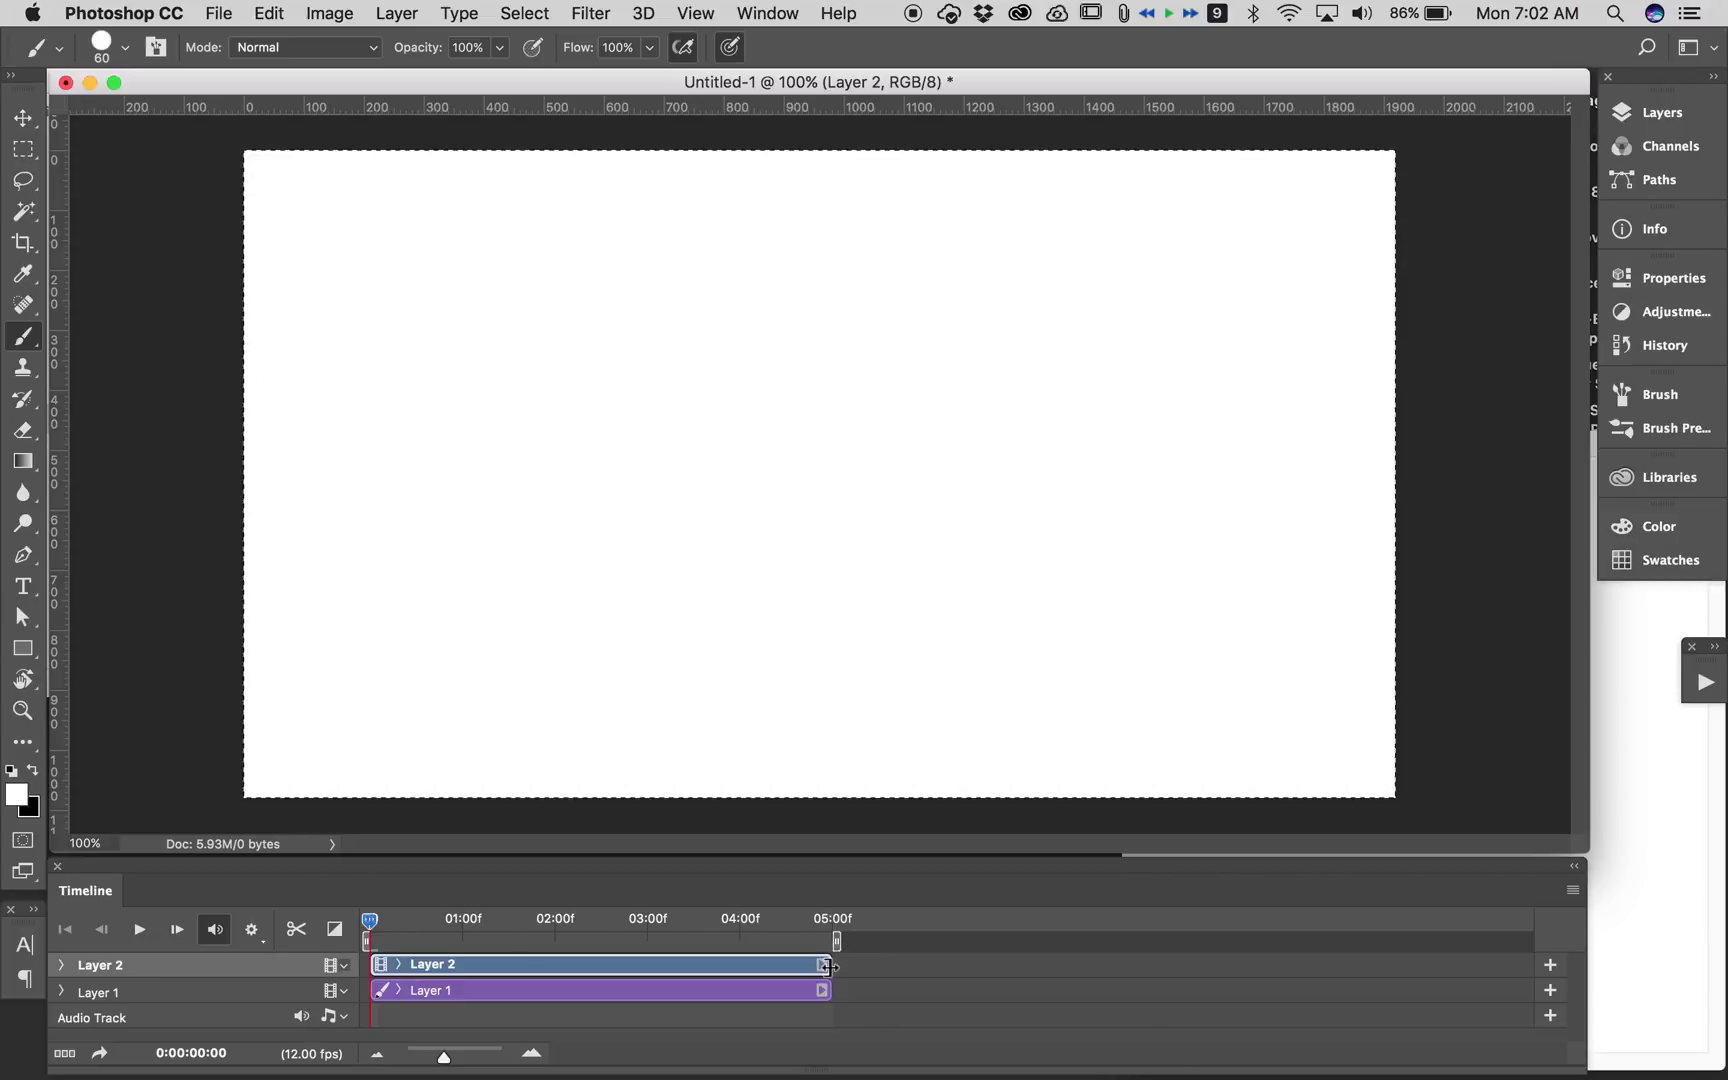
# Try to extend the Layer 2 video clip past the 05:00f mark on the timeline.
pyautogui.moveTo(826, 966); pyautogui.dragTo(880, 966)
pyautogui.moveTo(373, 963)
pyautogui.mouseDown()
pyautogui.moveTo(476, 963)
pyautogui.moveTo(373, 963)
pyautogui.mouseUp()
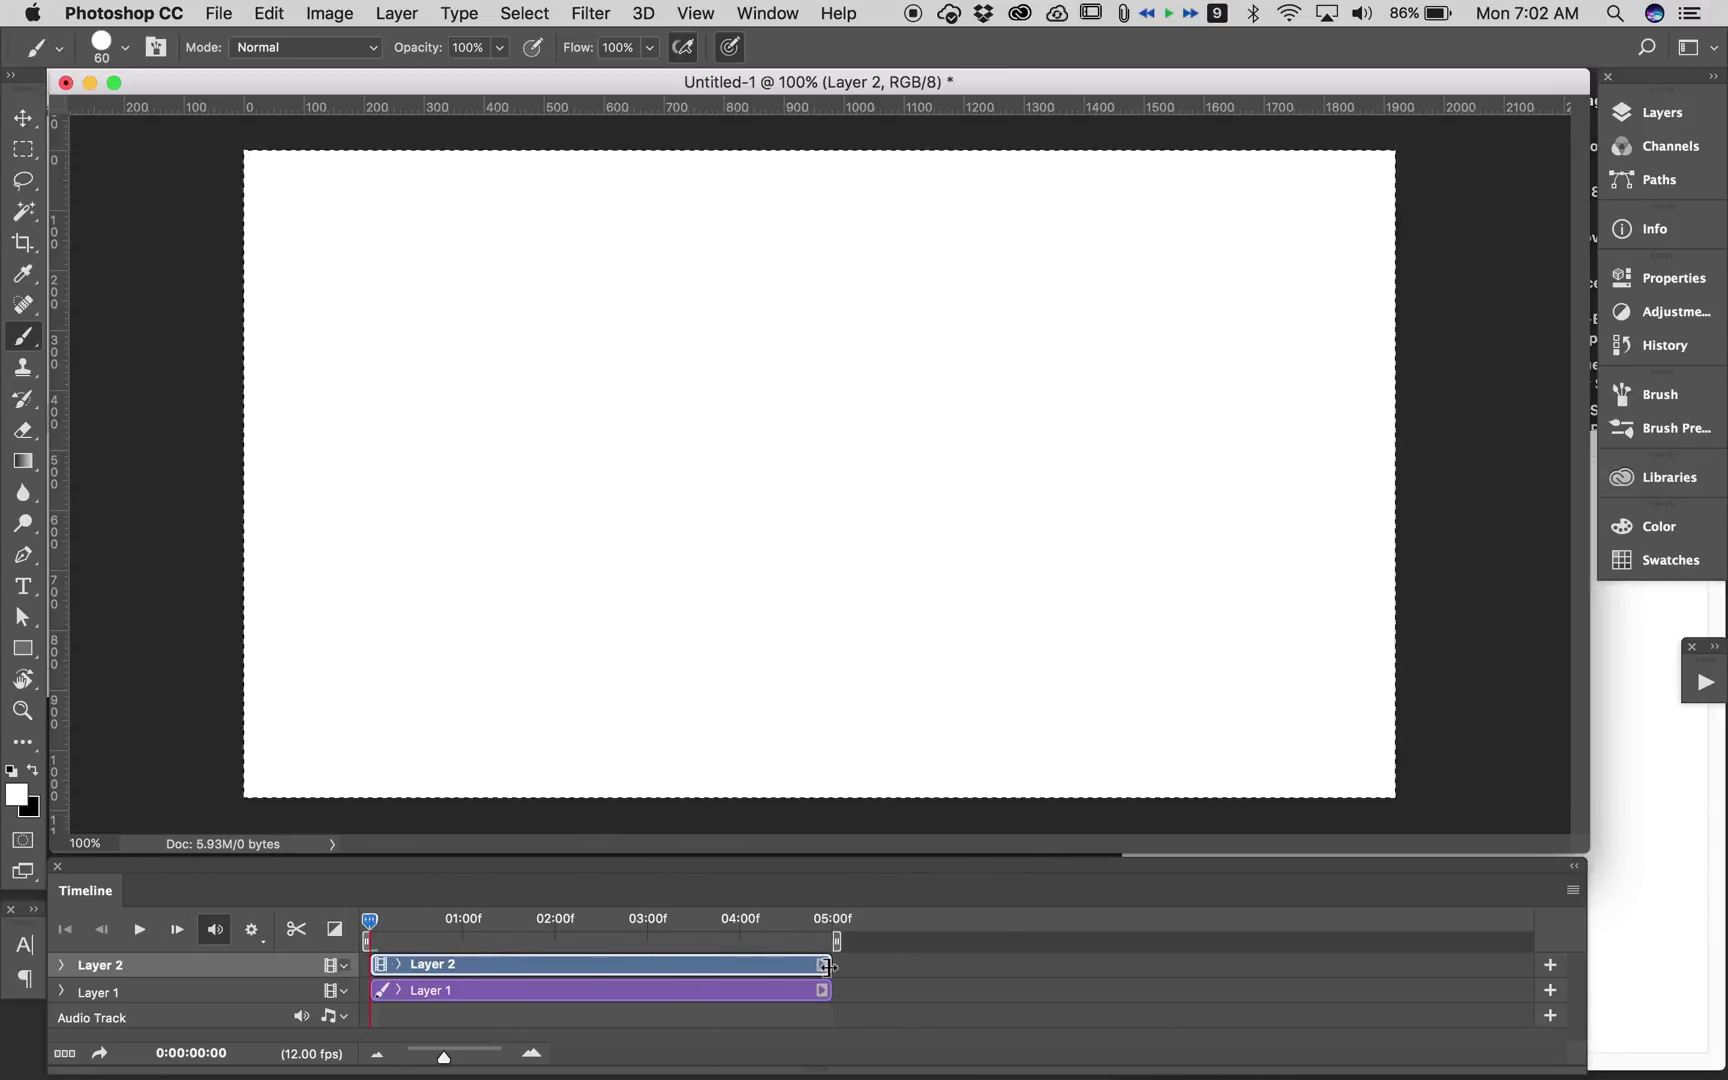
pyautogui.moveTo(829, 966); pyautogui.dragTo(890, 971)
# Extend the Layer 1 clip to about 12:00f on the timeline and try to lengthen the Layer 2 clip as well.
pyautogui.moveTo(832, 990); pyautogui.dragTo(1485, 989)
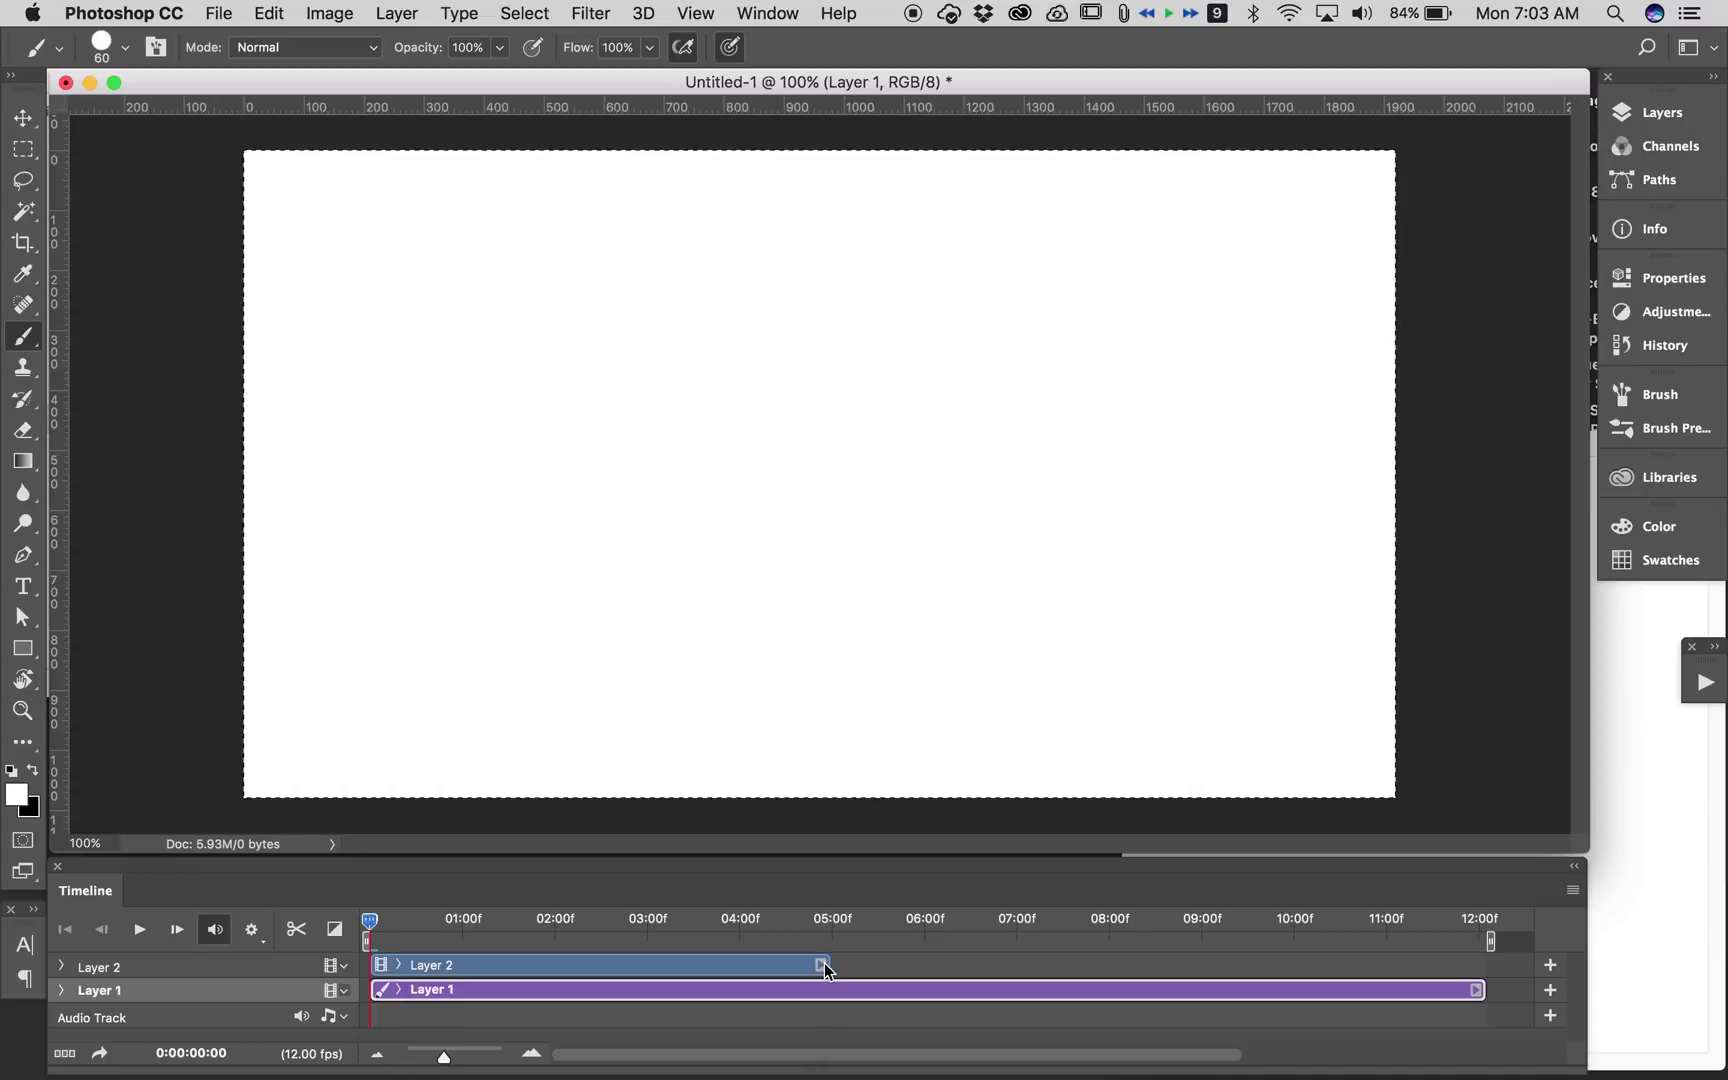
pyautogui.moveTo(824, 963); pyautogui.dragTo(926, 964)
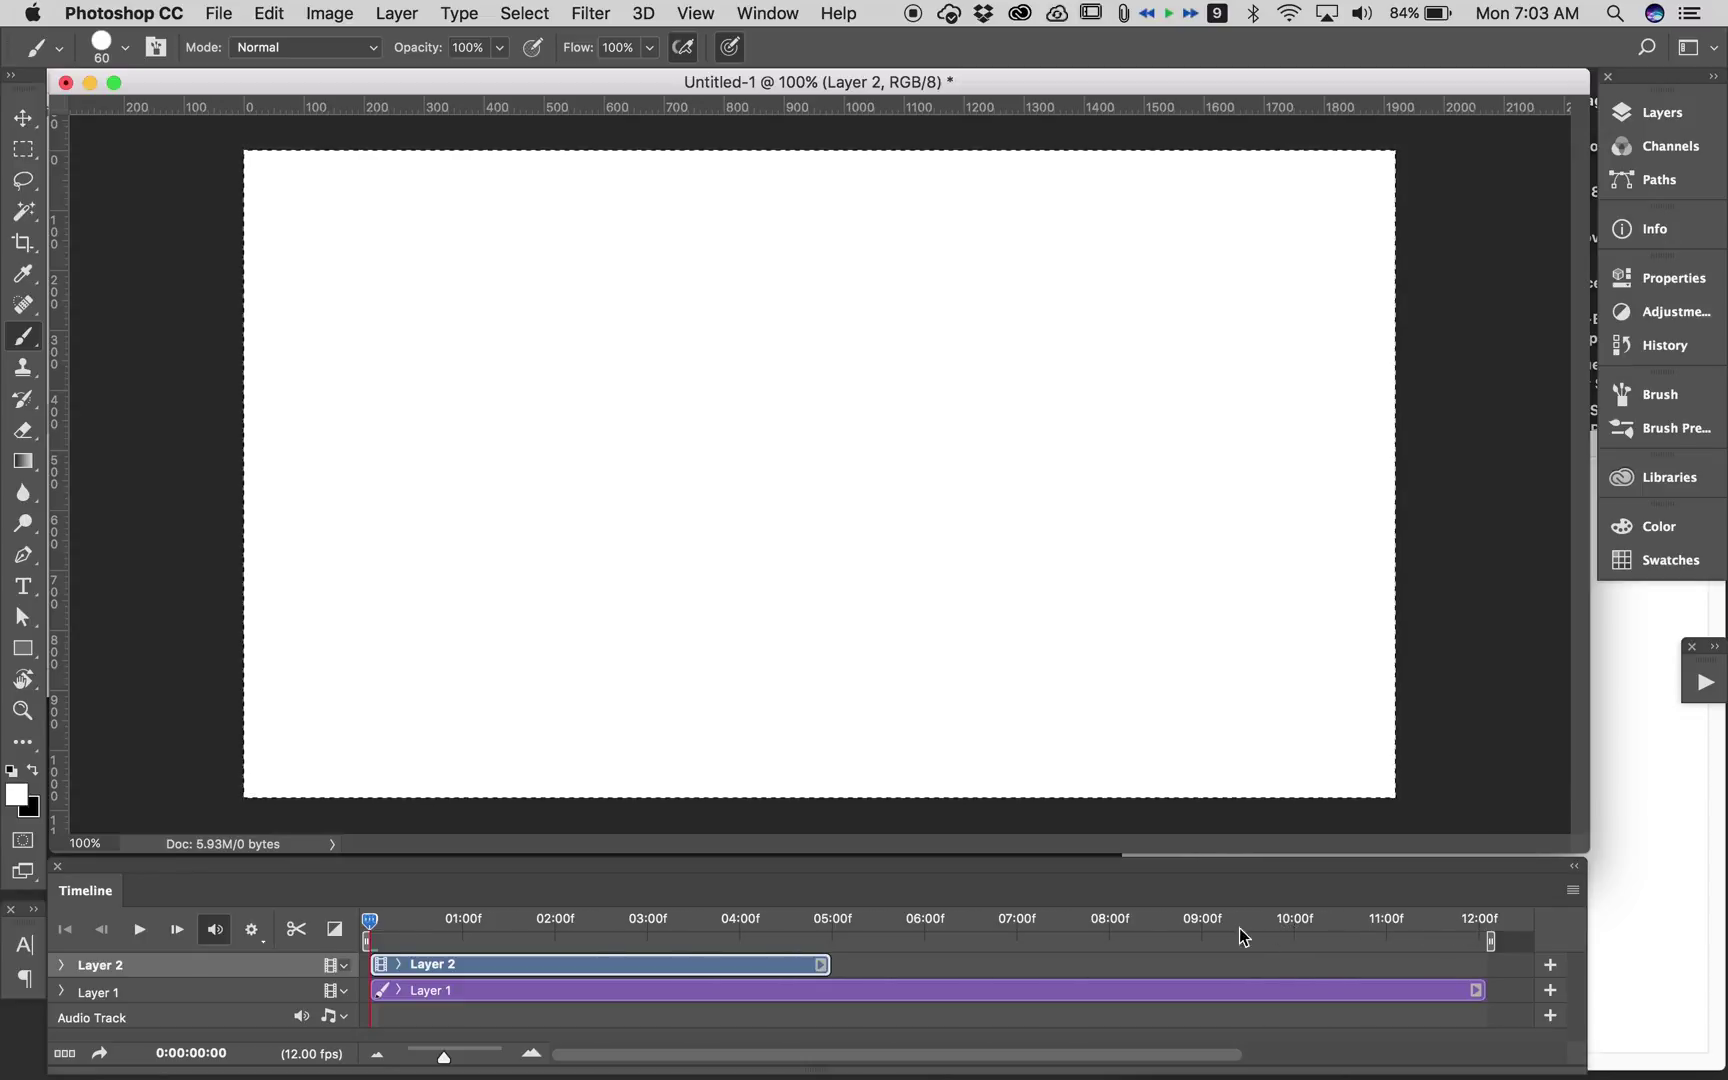
# Add another new blank video layer above Layer 2.
pyautogui.click(397, 13)
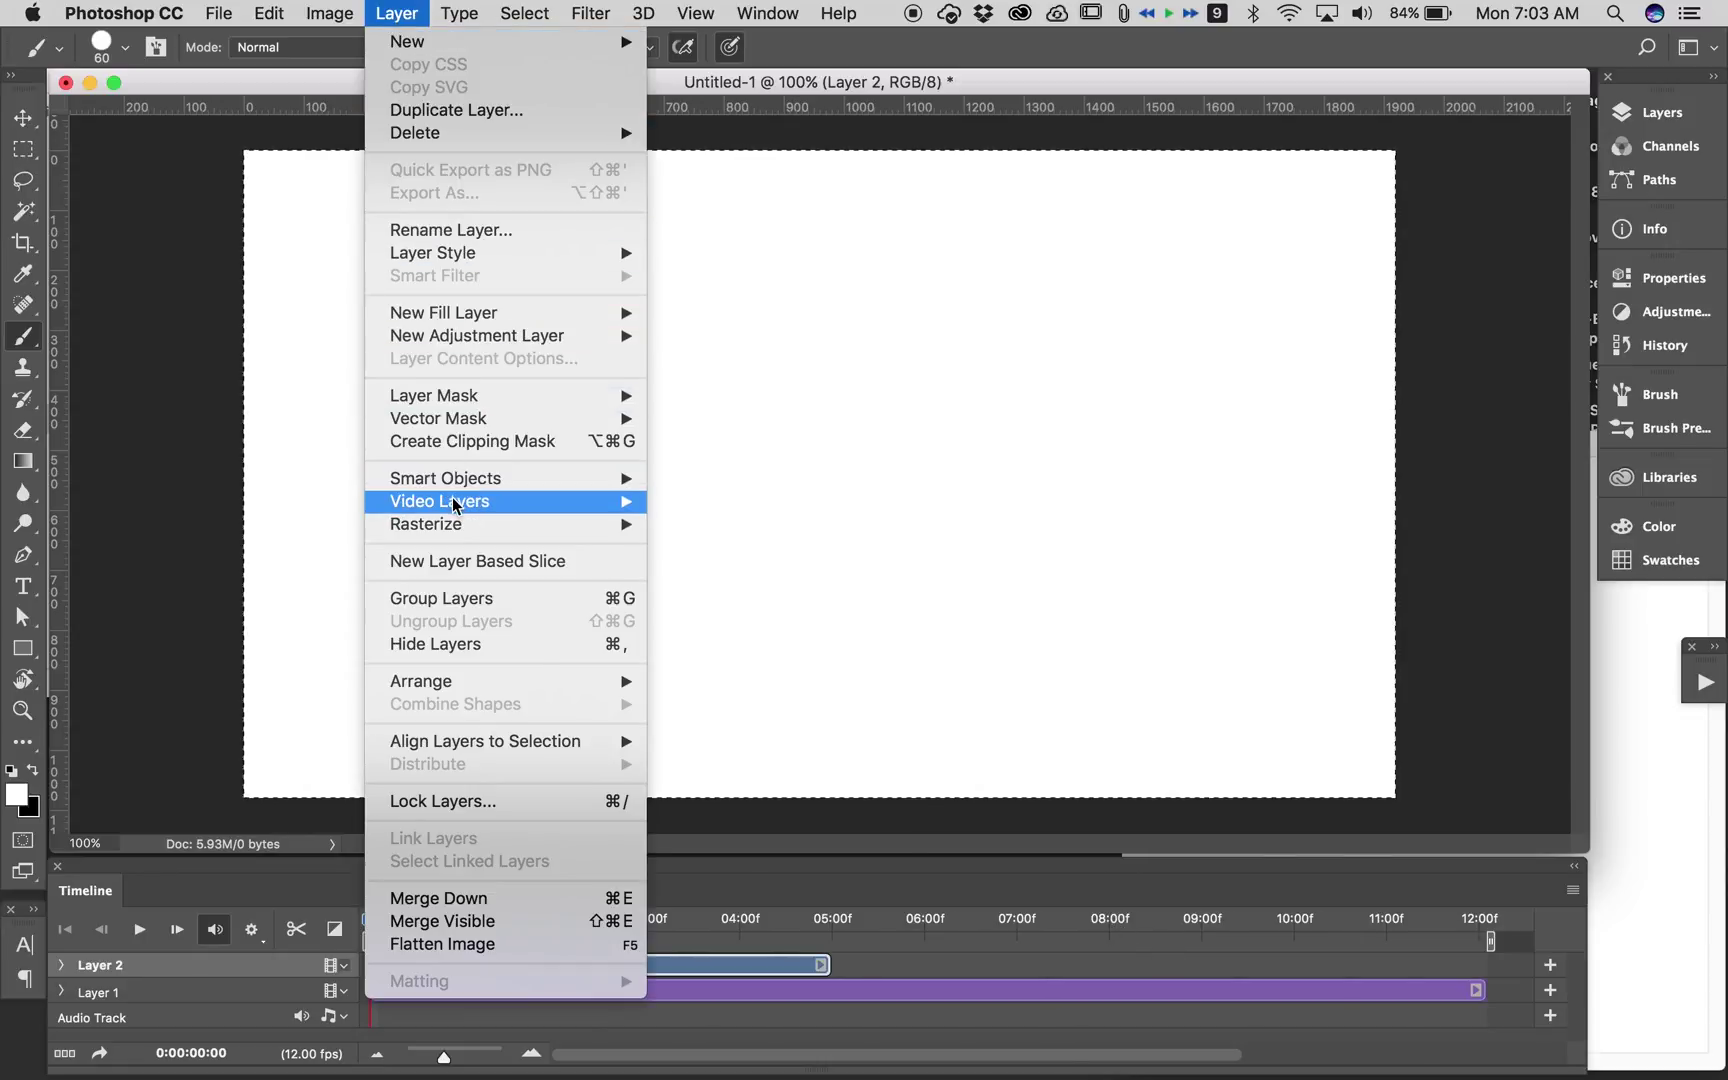
pyautogui.moveTo(462, 503)
pyautogui.click(697, 538)
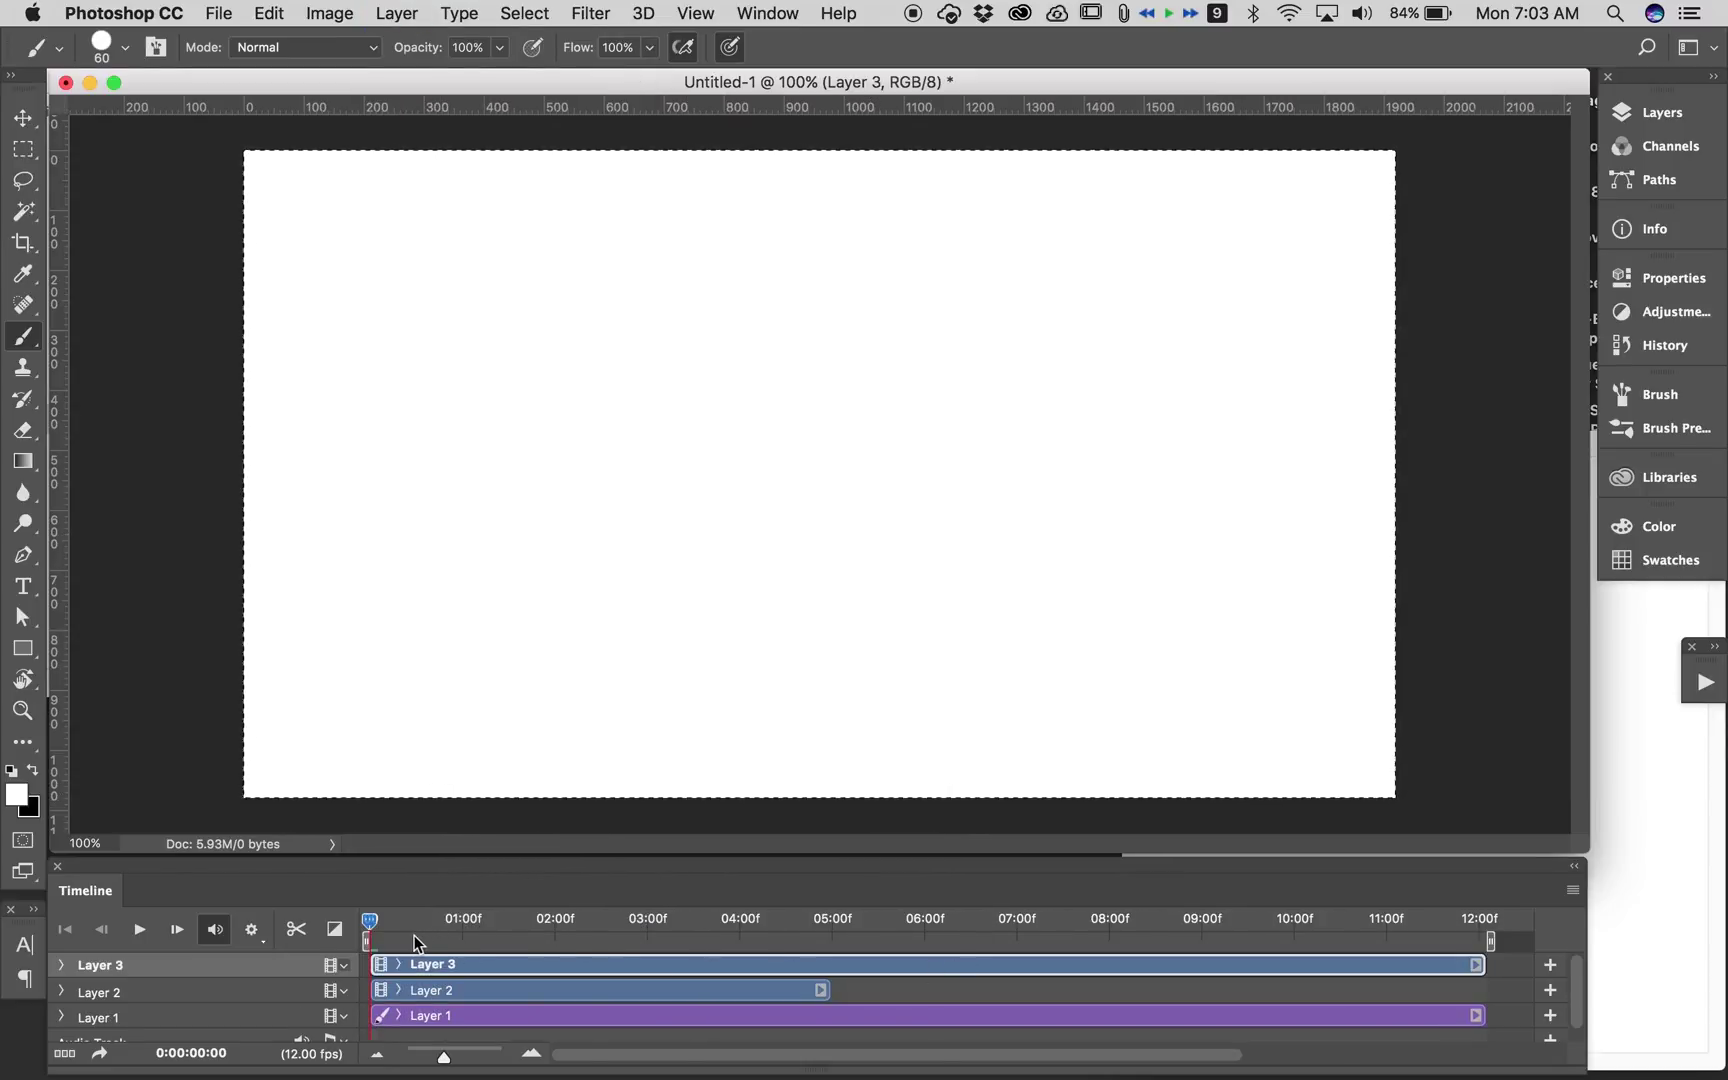
# Delete the shorter Layer 2 video layer from the document.
pyautogui.click(541, 990)
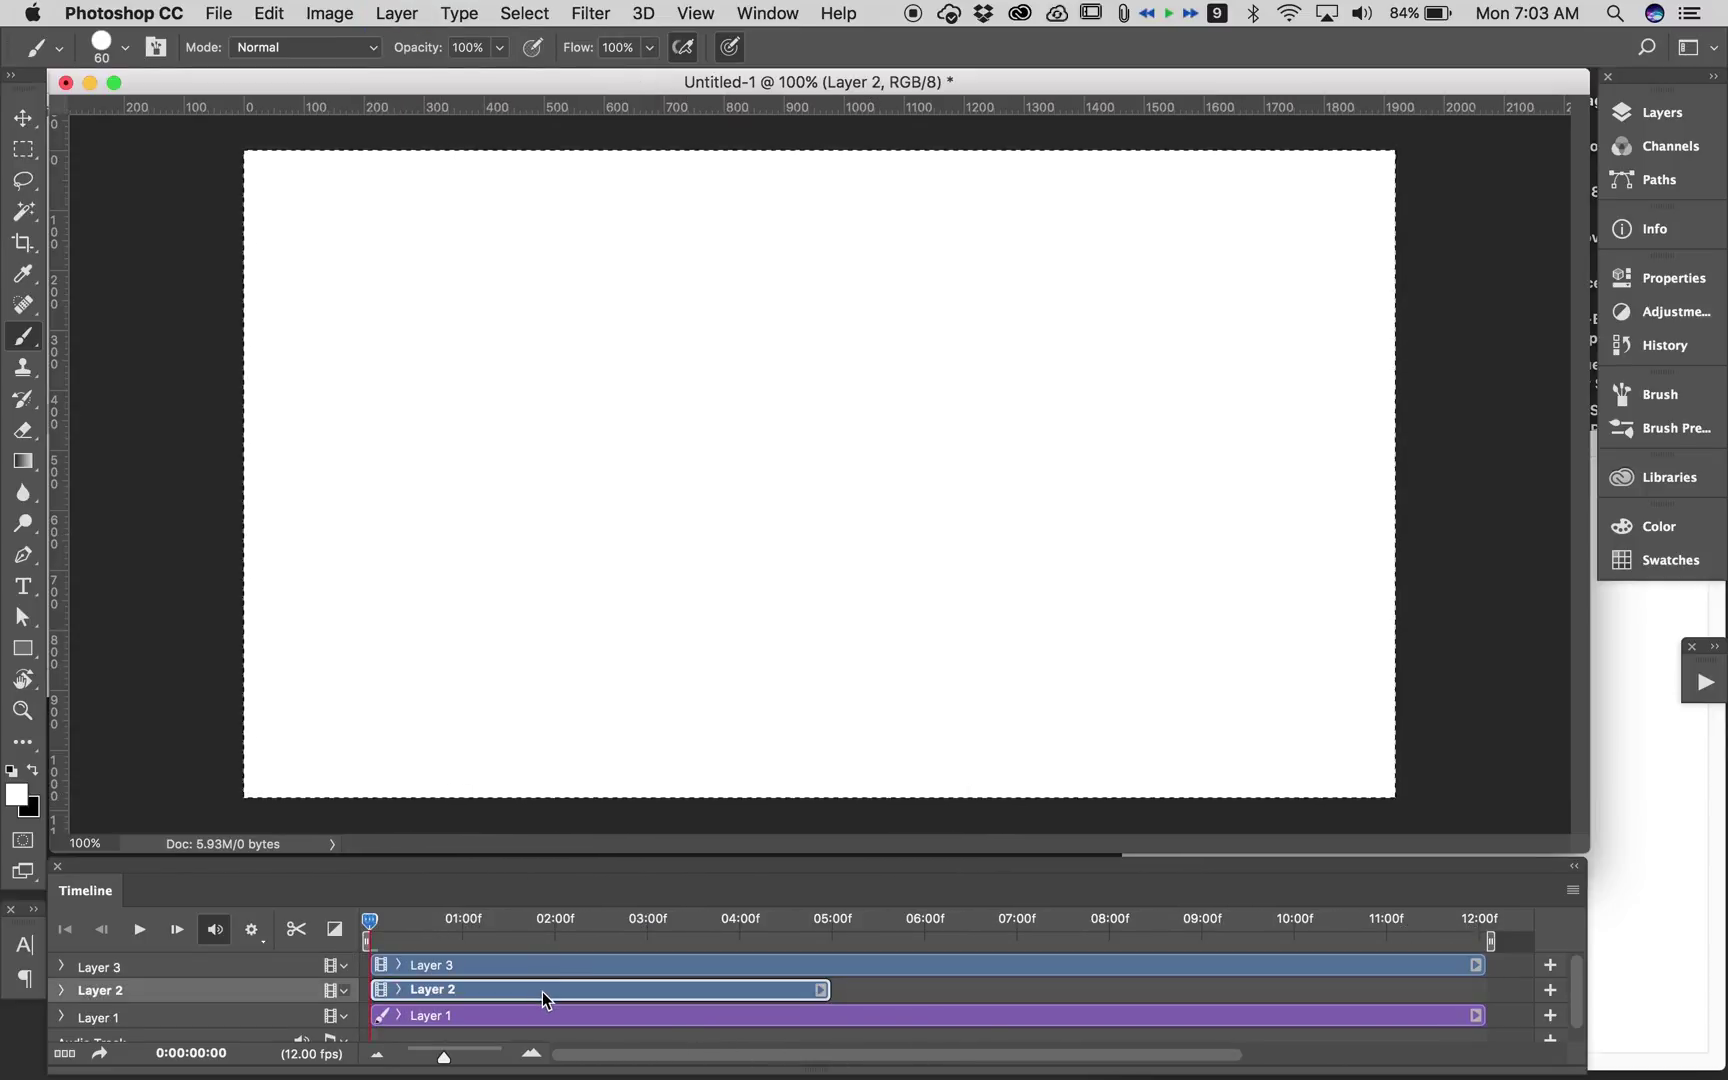
pyautogui.click(1665, 114)
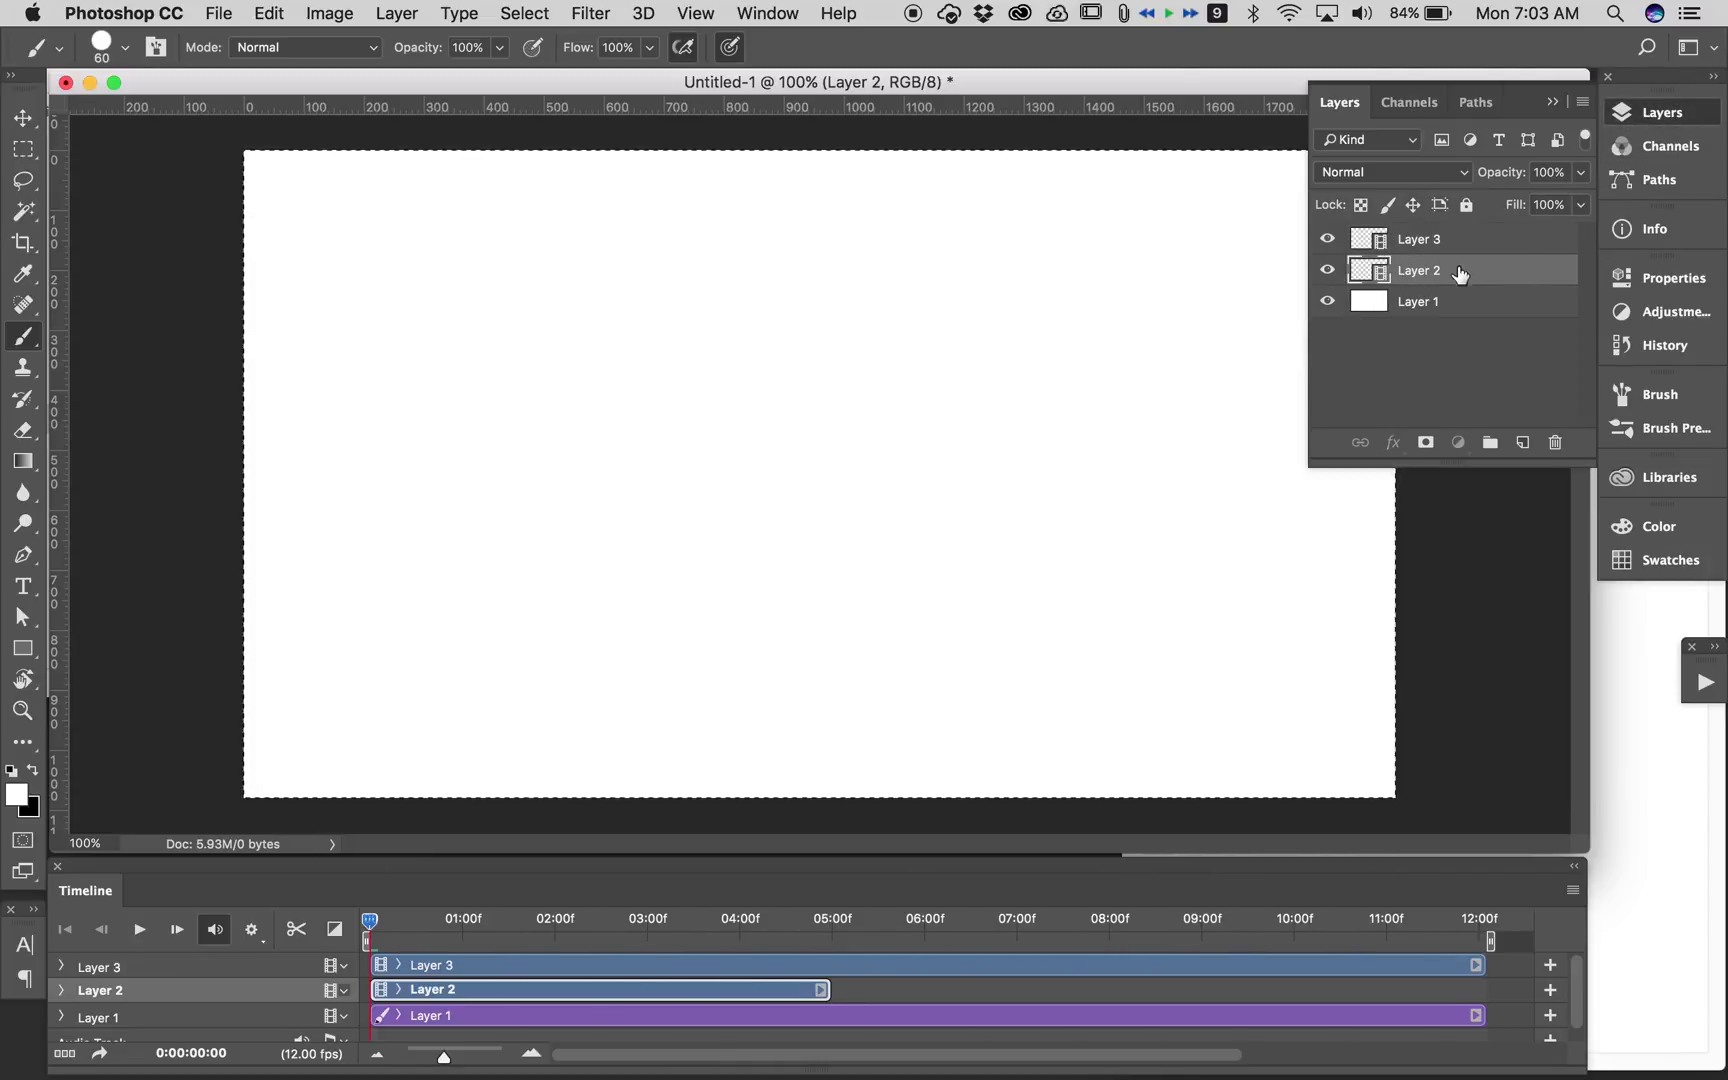
pyautogui.moveTo(1460, 275); pyautogui.dragTo(1558, 443)
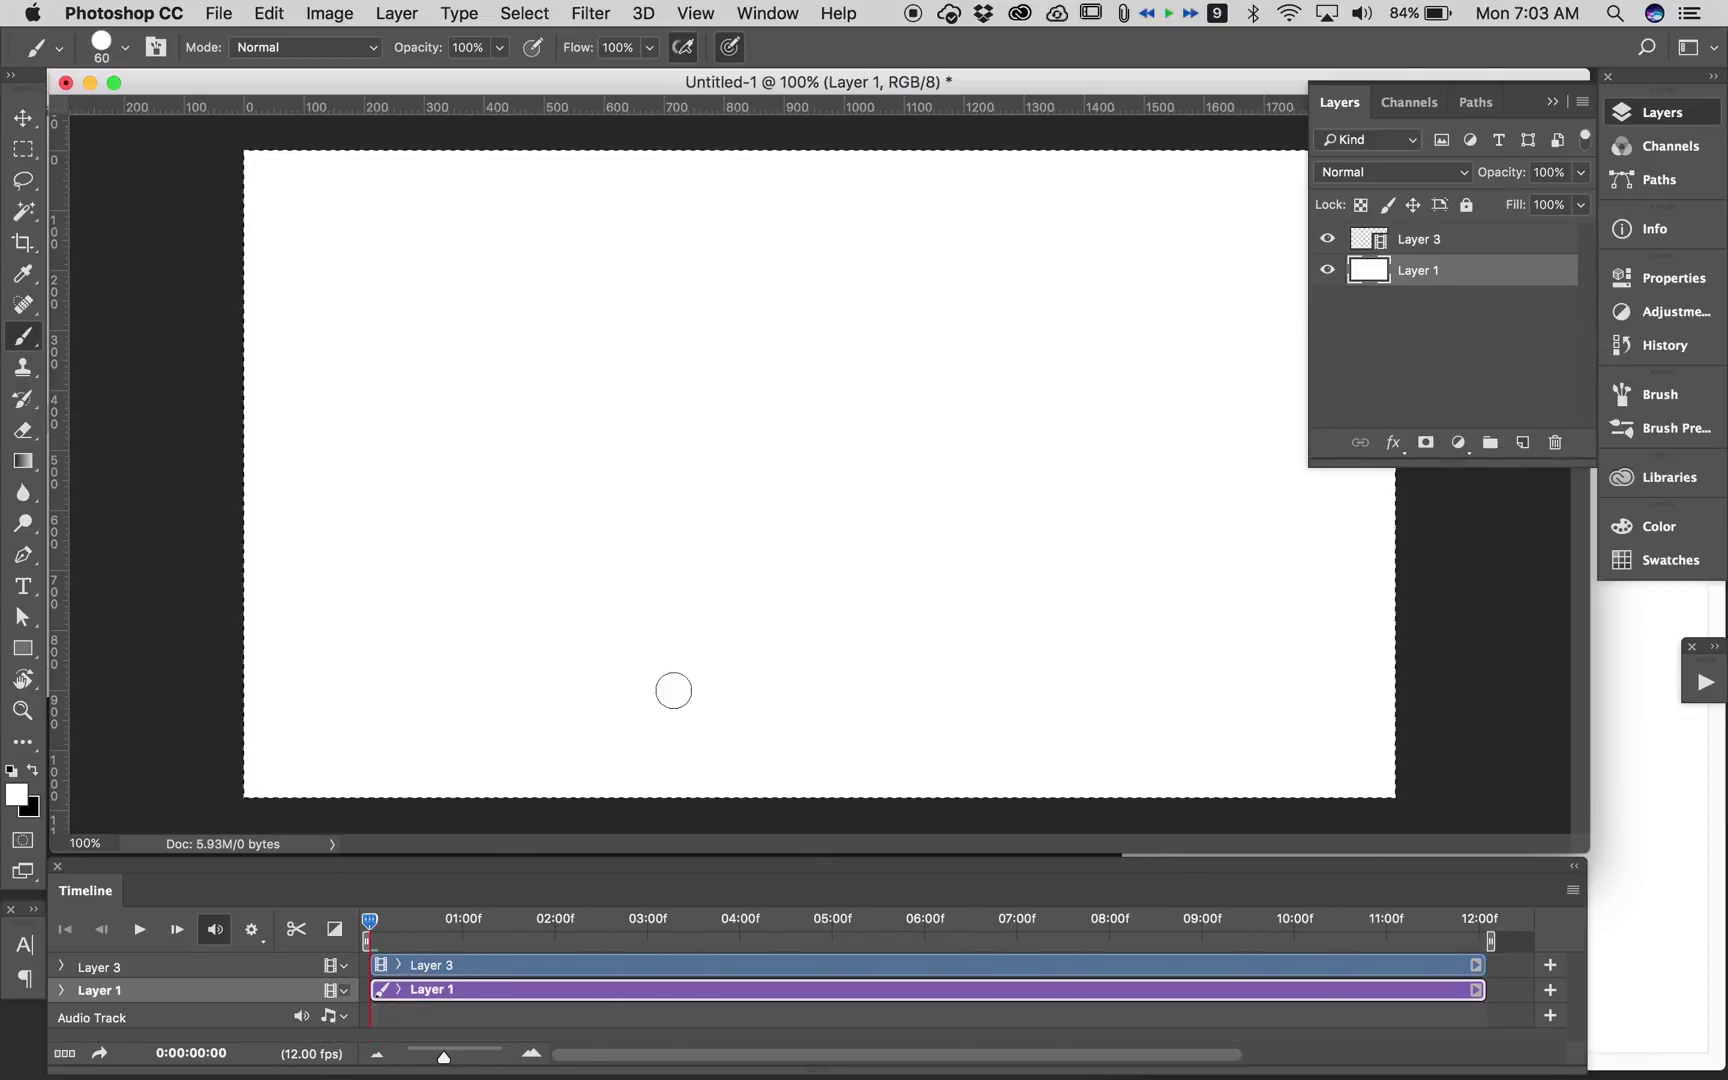
# Check the timeline options for whether timeline shortcut keys are enabled.
pyautogui.press('F7')
pyautogui.click(1573, 892)
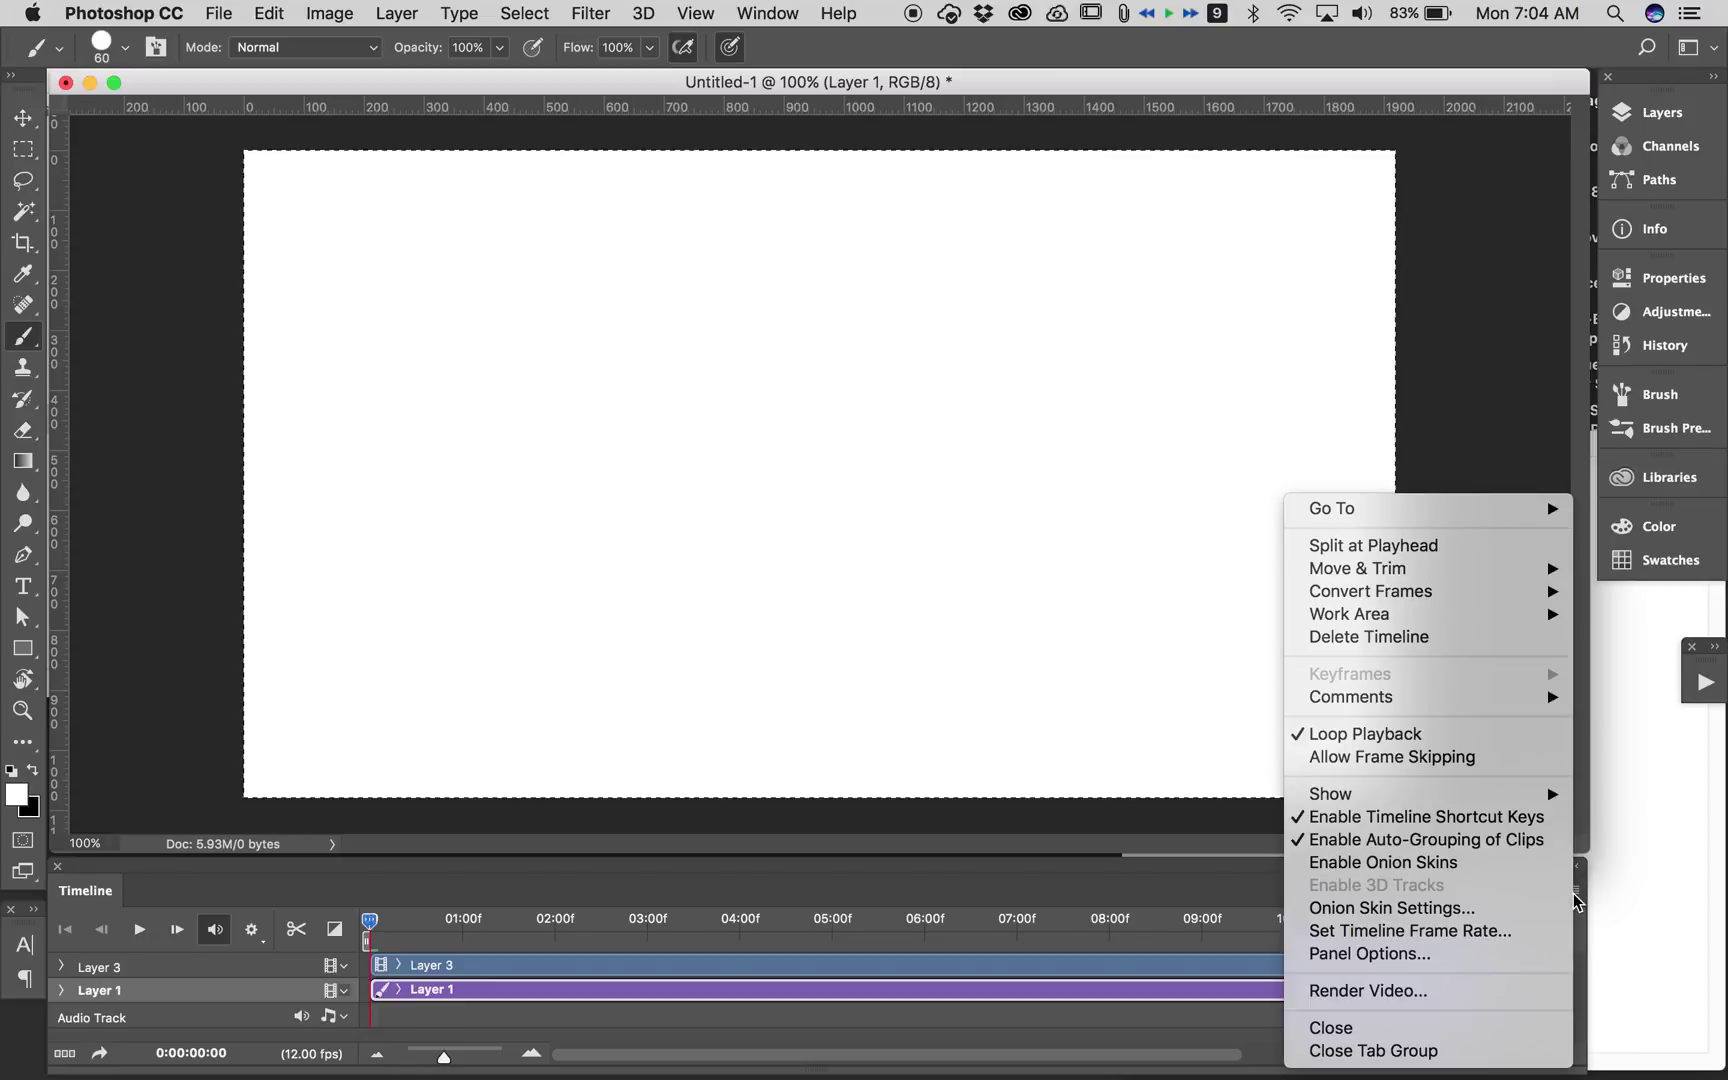
pyautogui.click(1405, 819)
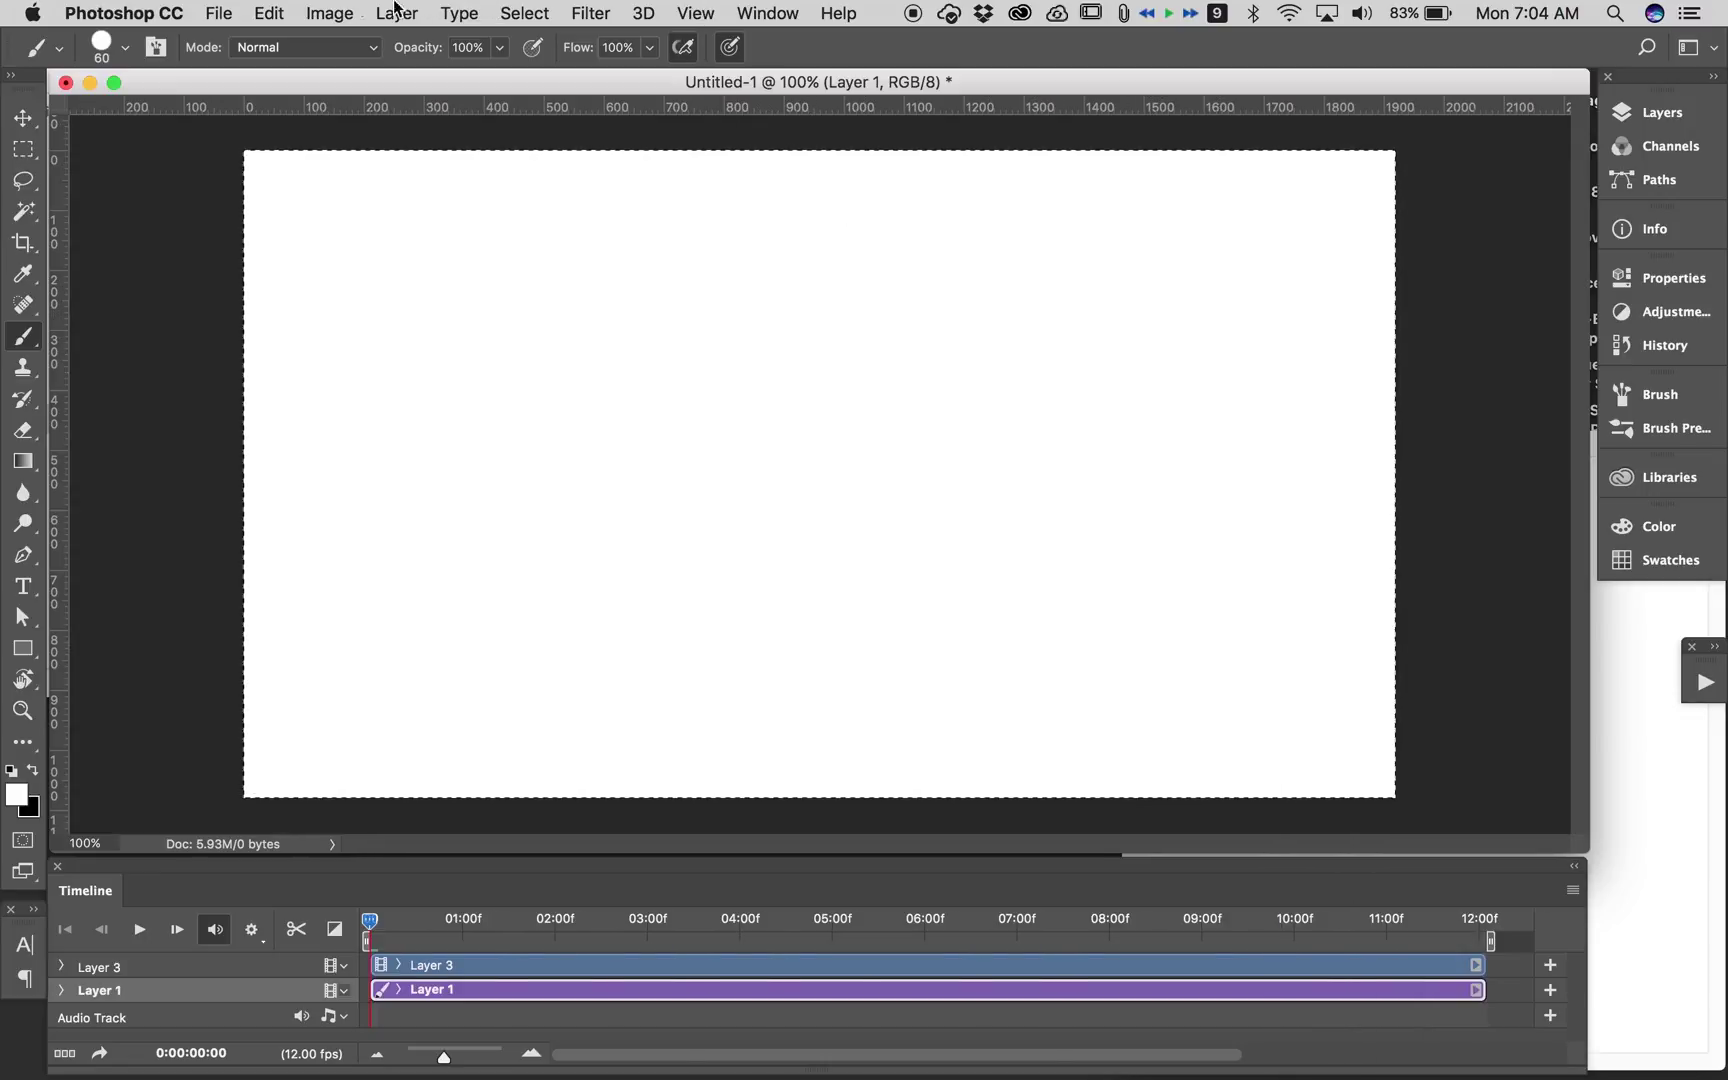
# Check the document's pixel dimensions and resolution in the Image Size settings.
pyautogui.click(329, 12)
pyautogui.moveTo(437, 436)
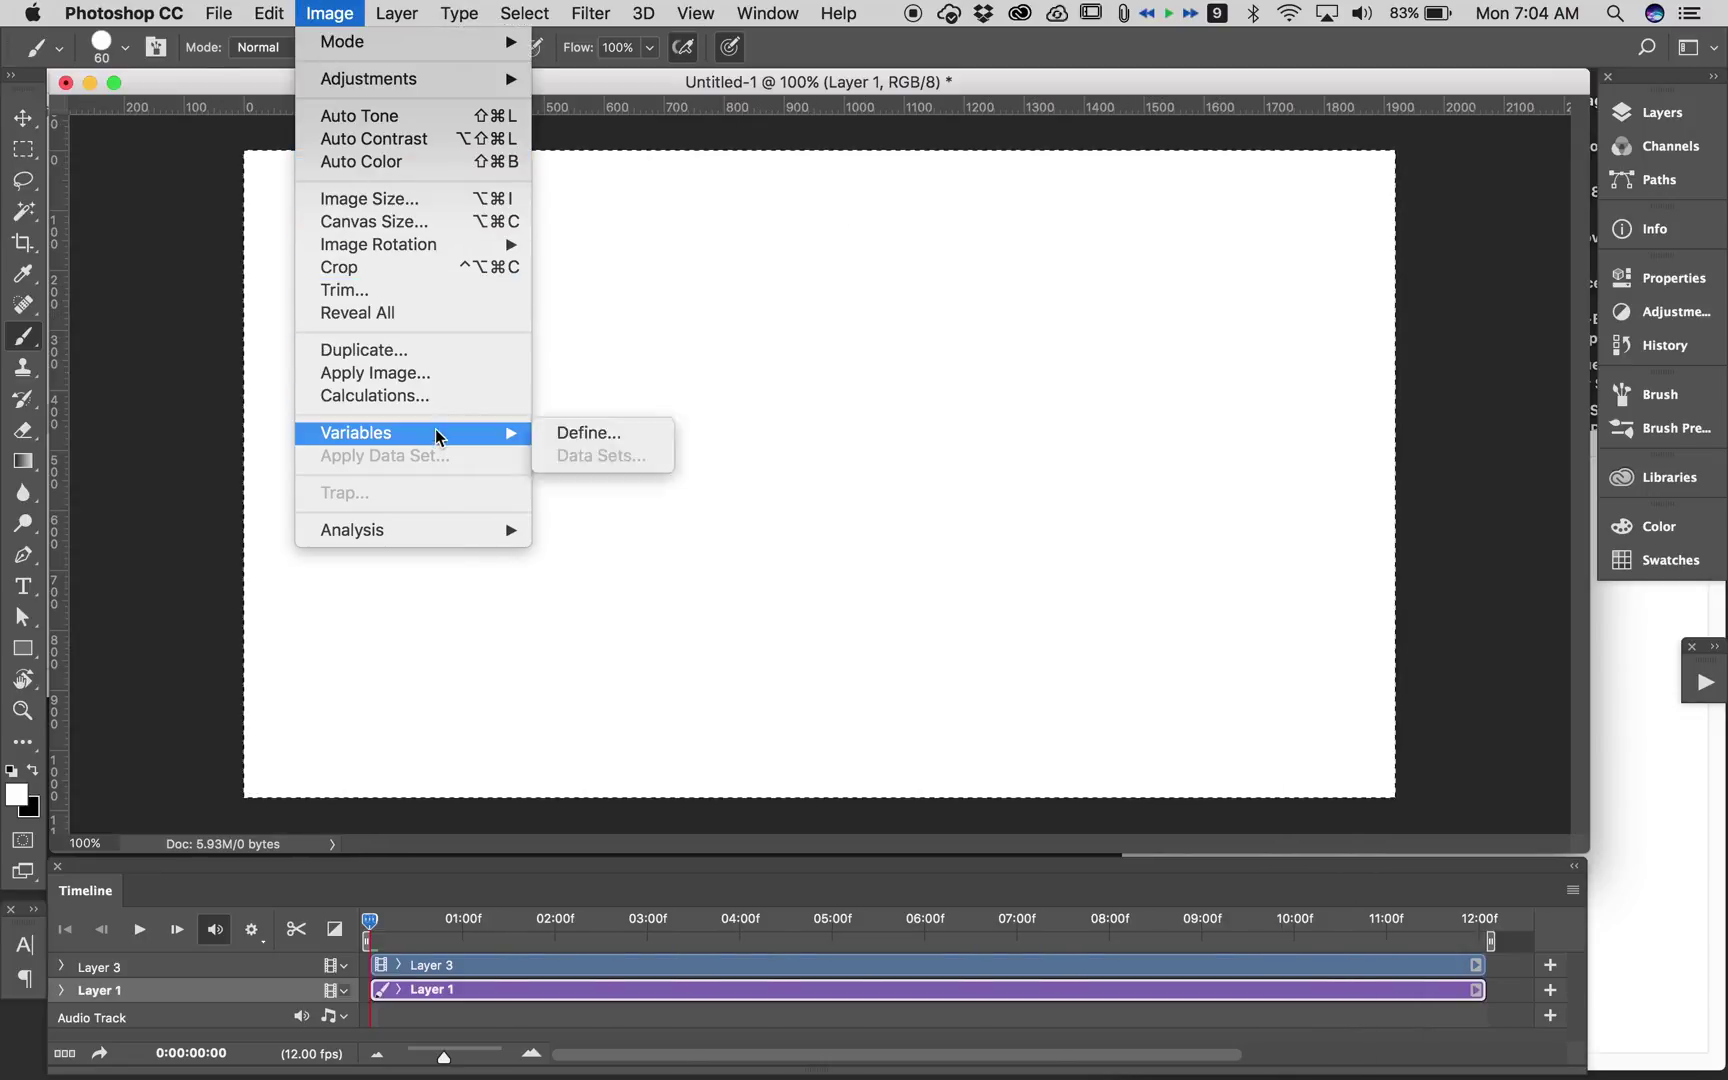
pyautogui.click(440, 198)
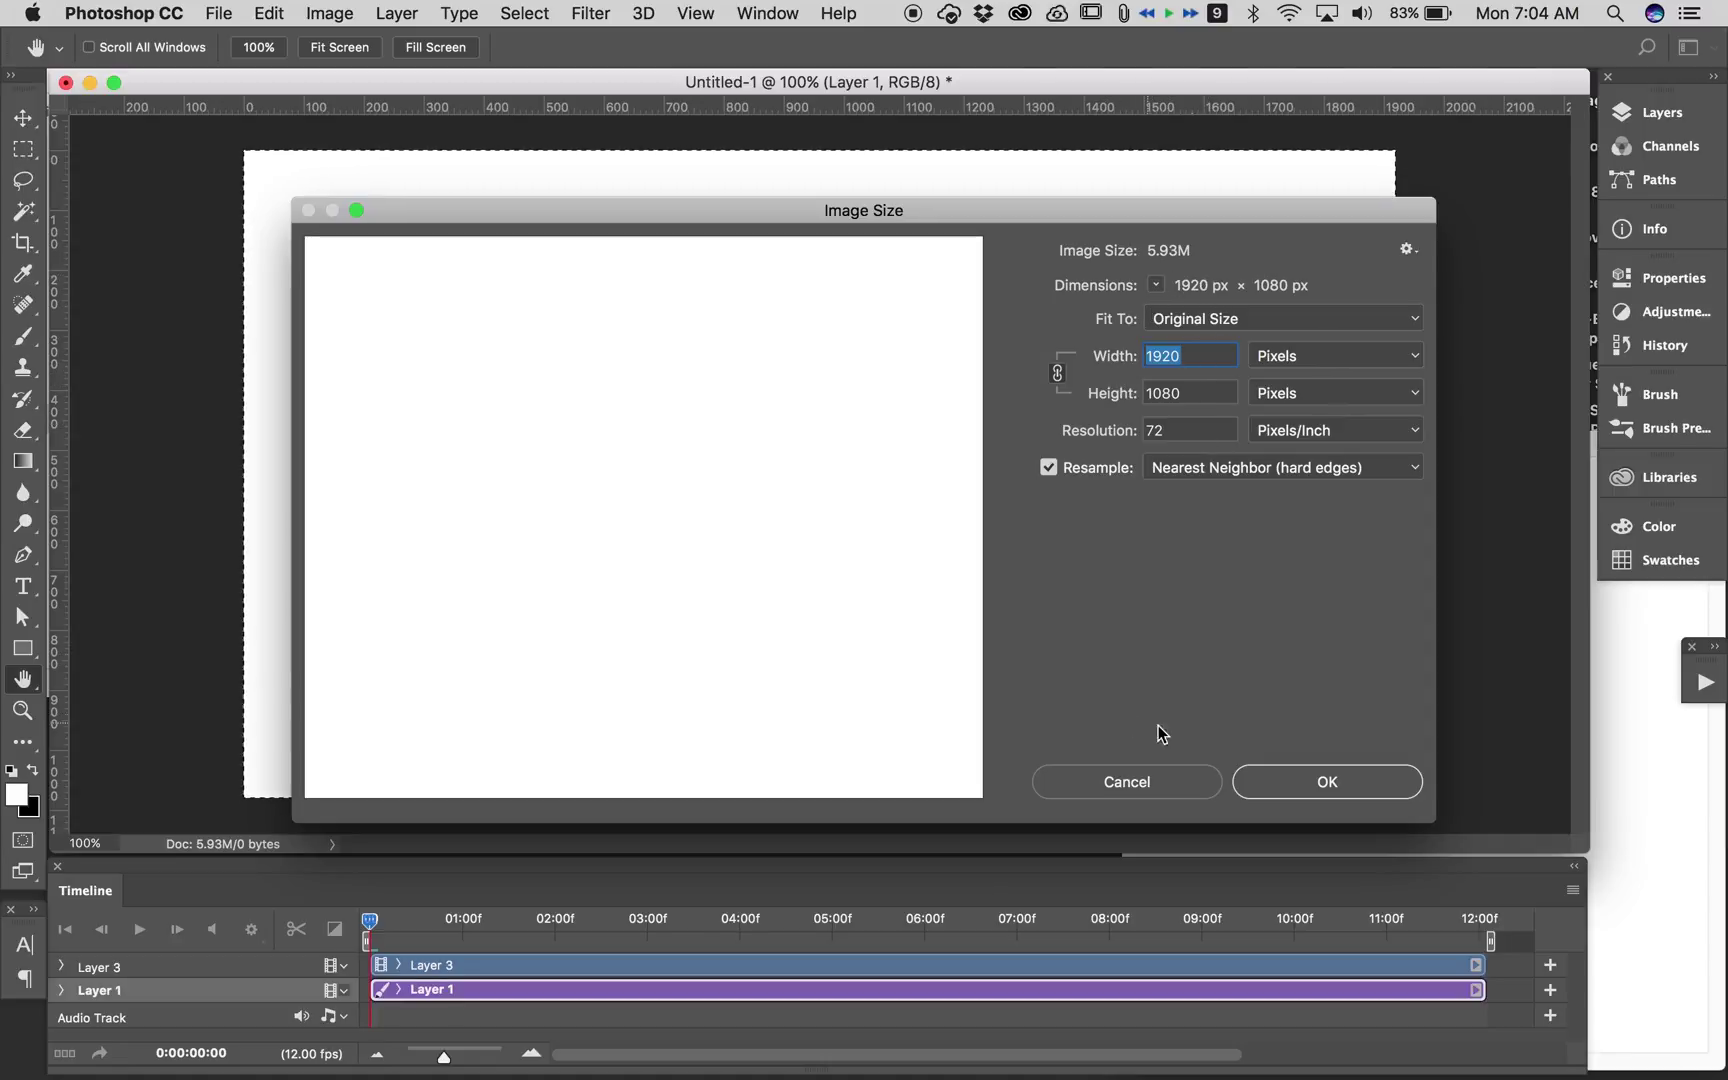
pyautogui.click(1297, 765)
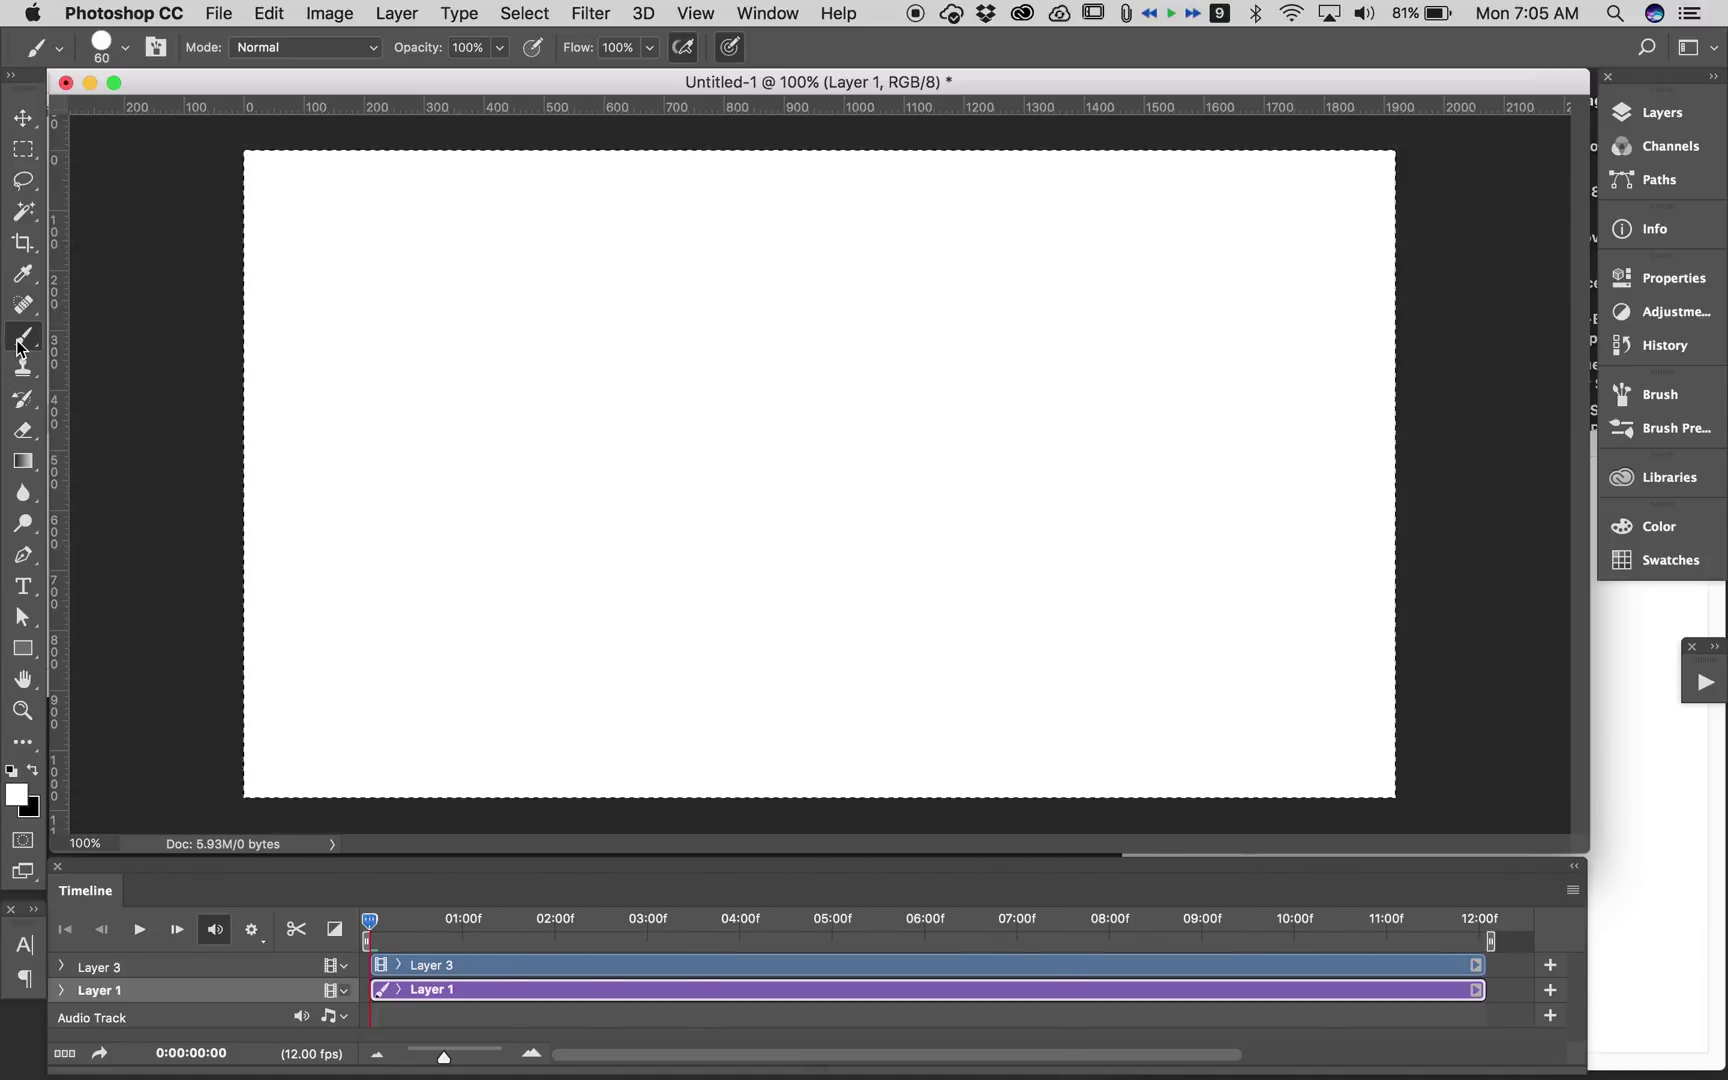
# Draw a T-shirt outline on Layer 1 in black with a 30 px brush.
pyautogui.click(104, 49)
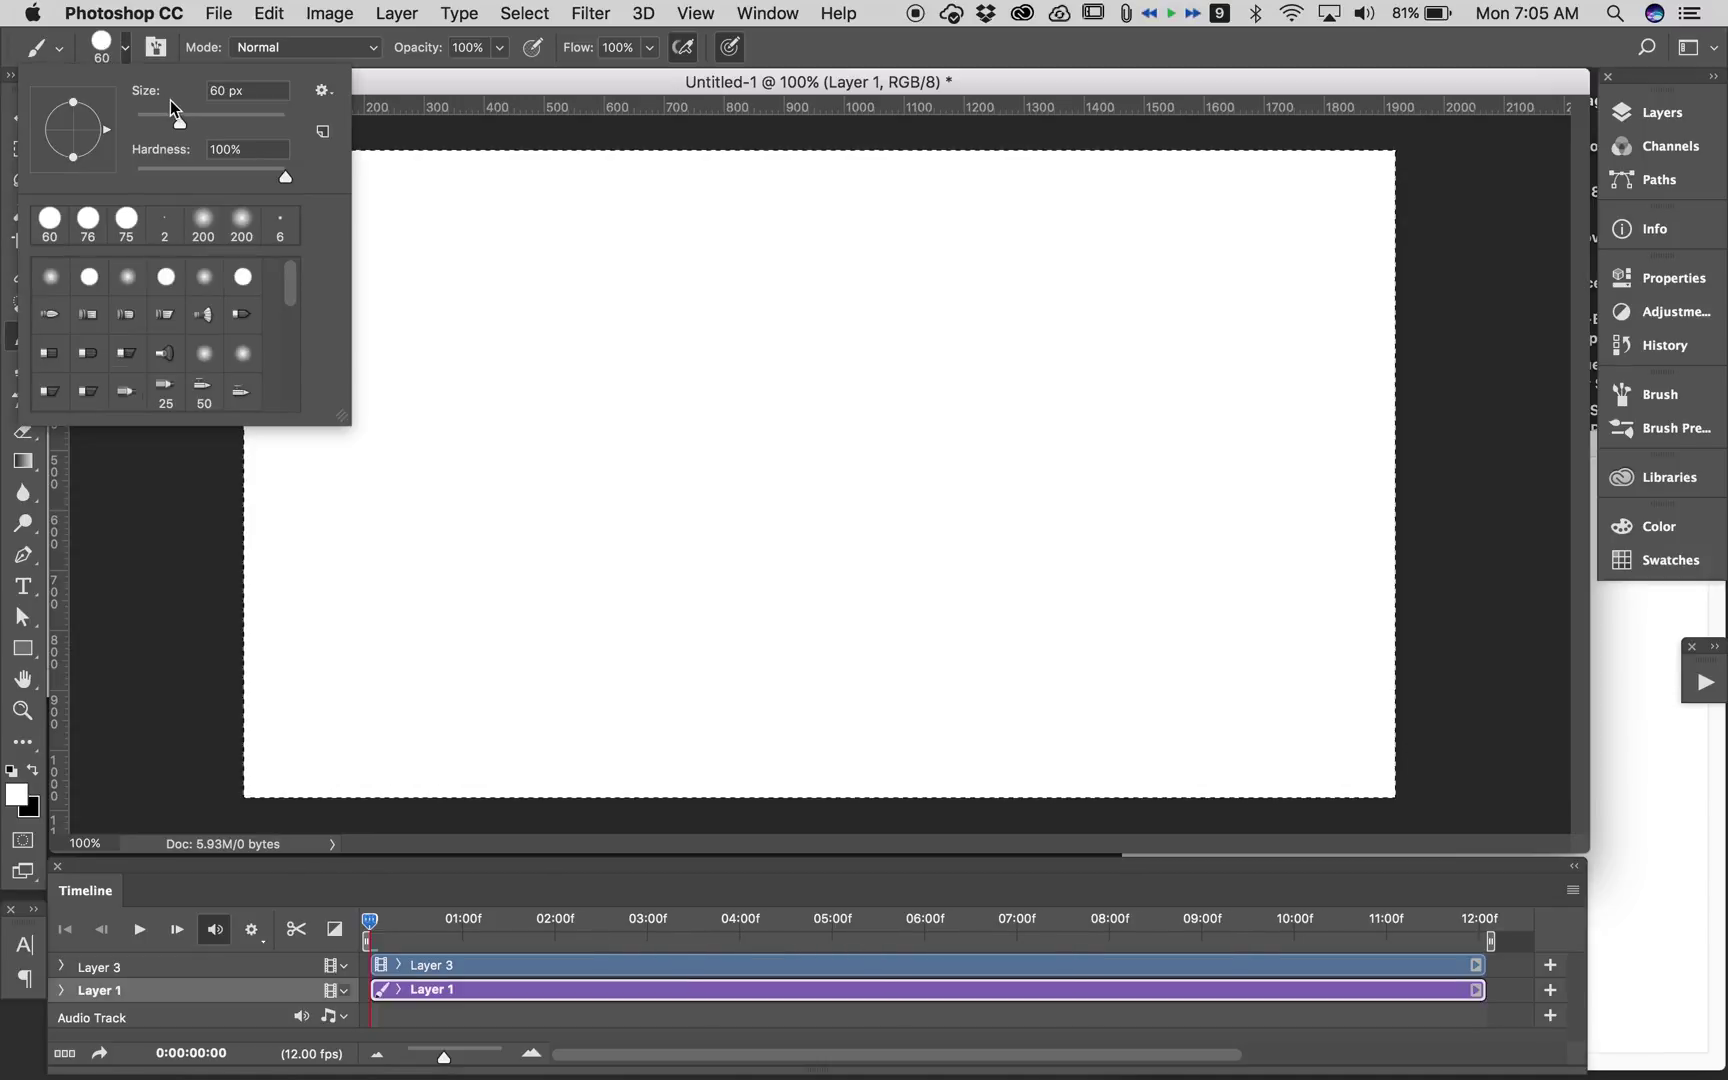
pyautogui.moveTo(178, 120); pyautogui.dragTo(157, 135)
pyautogui.click(417, 239)
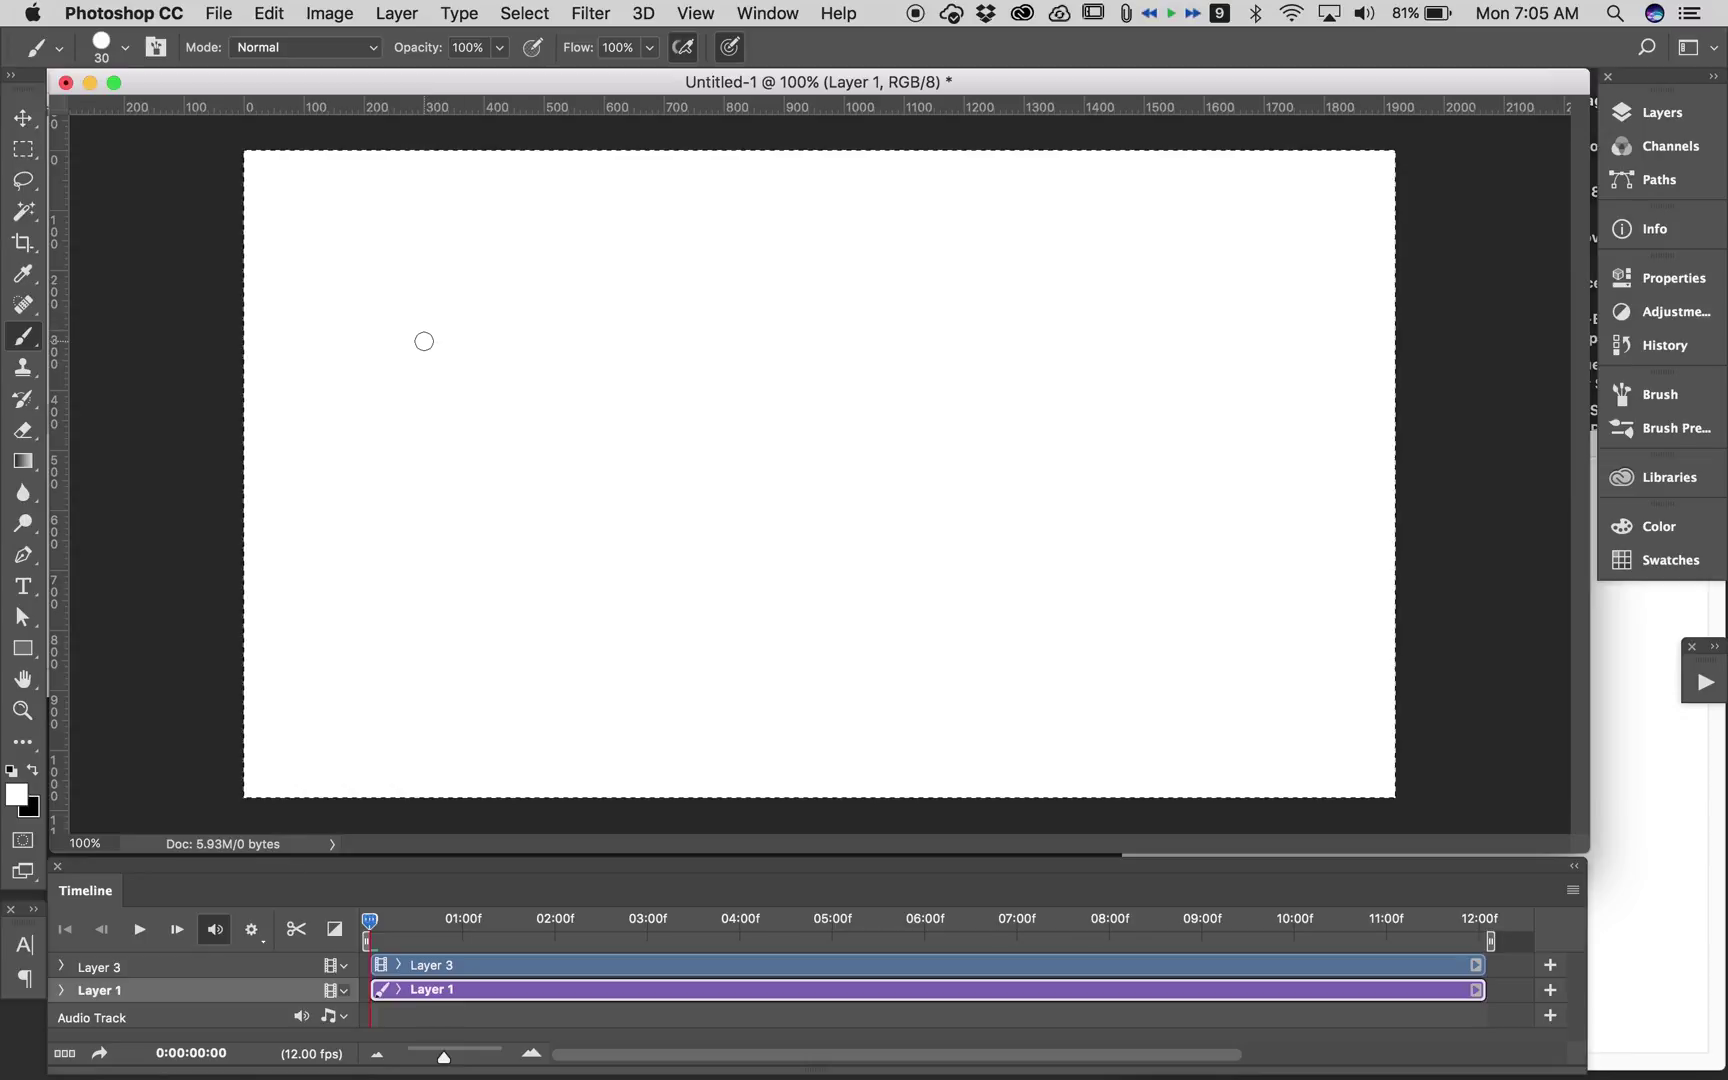
pyautogui.click(32, 771)
pyautogui.moveTo(528, 445)
pyautogui.mouseDown()
pyautogui.moveTo(546, 396)
pyautogui.moveTo(599, 342)
pyautogui.moveTo(540, 440)
pyautogui.moveTo(624, 338)
pyautogui.mouseUp()
pyautogui.moveTo(562, 407)
pyautogui.mouseDown()
pyautogui.moveTo(527, 480)
pyautogui.moveTo(560, 482)
pyautogui.moveTo(603, 435)
pyautogui.moveTo(627, 545)
pyautogui.moveTo(737, 540)
pyautogui.moveTo(765, 430)
pyautogui.moveTo(785, 470)
pyautogui.moveTo(832, 436)
pyautogui.moveTo(781, 362)
pyautogui.moveTo(712, 343)
pyautogui.moveTo(724, 335)
pyautogui.moveTo(625, 343)
pyautogui.moveTo(721, 352)
pyautogui.mouseUp()
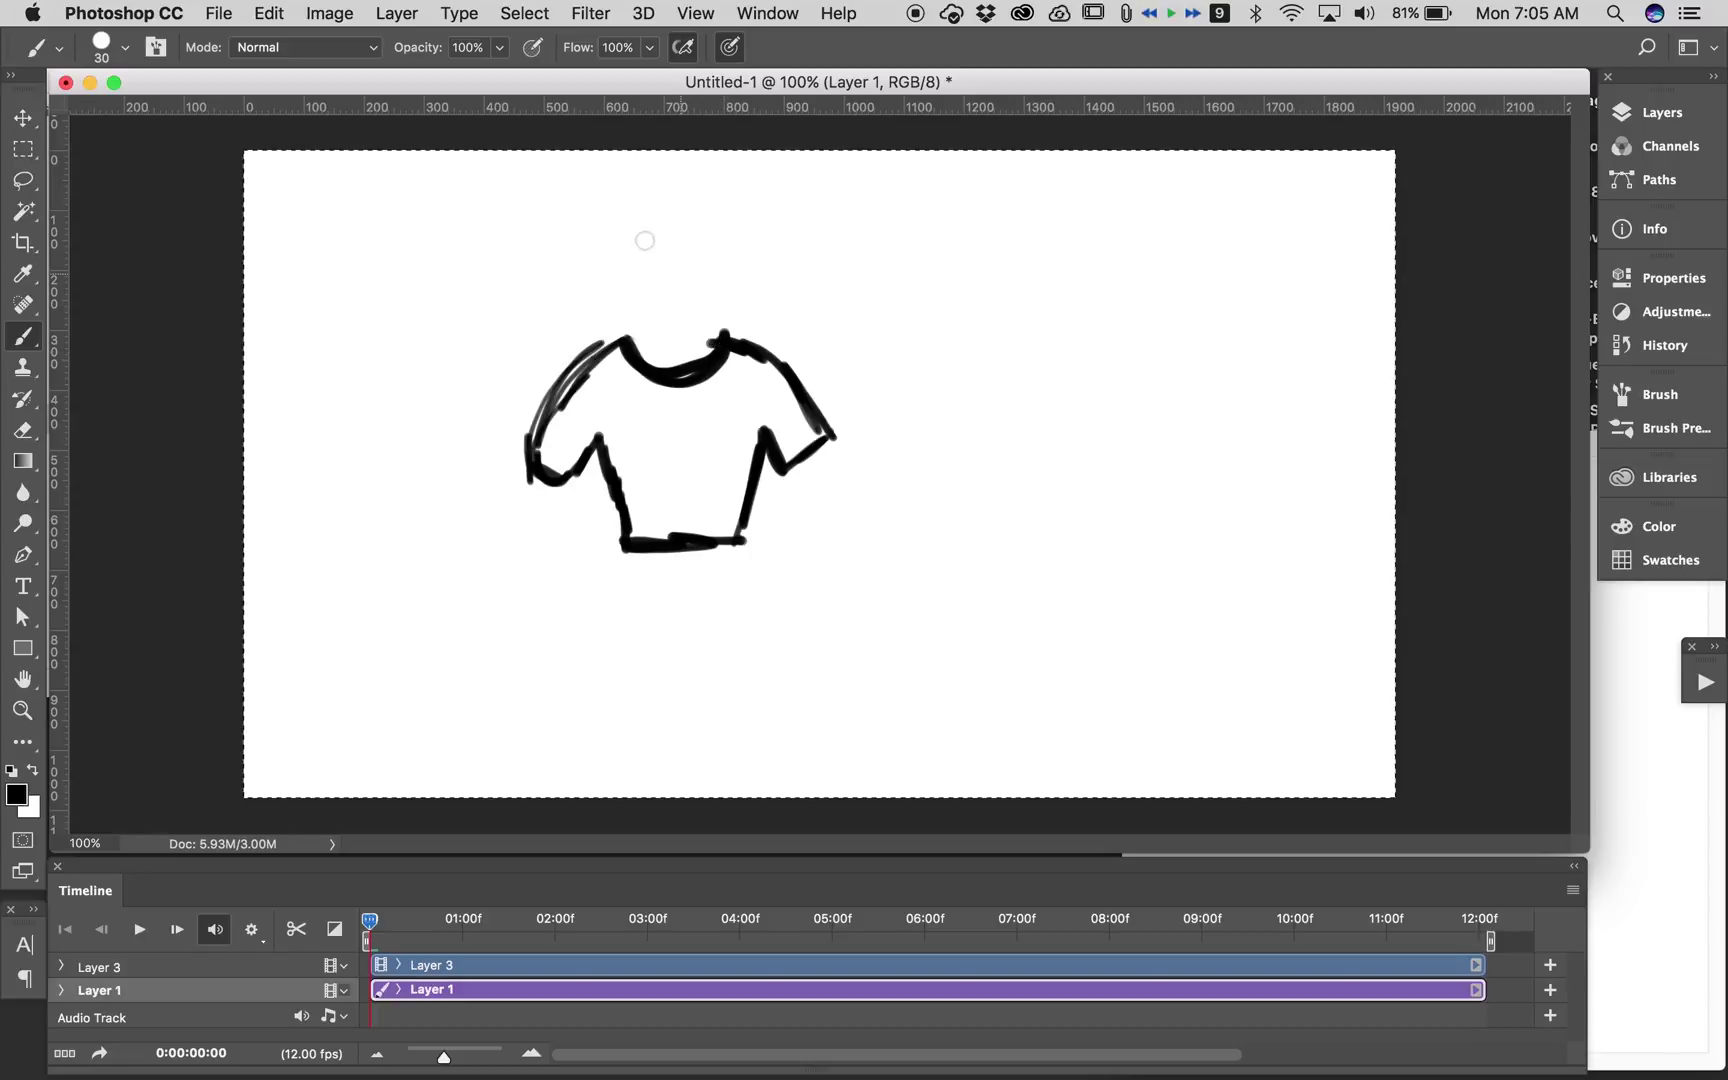
# Set the brush size to 15 px and draw a pair of trousers beside the T-shirt.
pyautogui.click(120, 47)
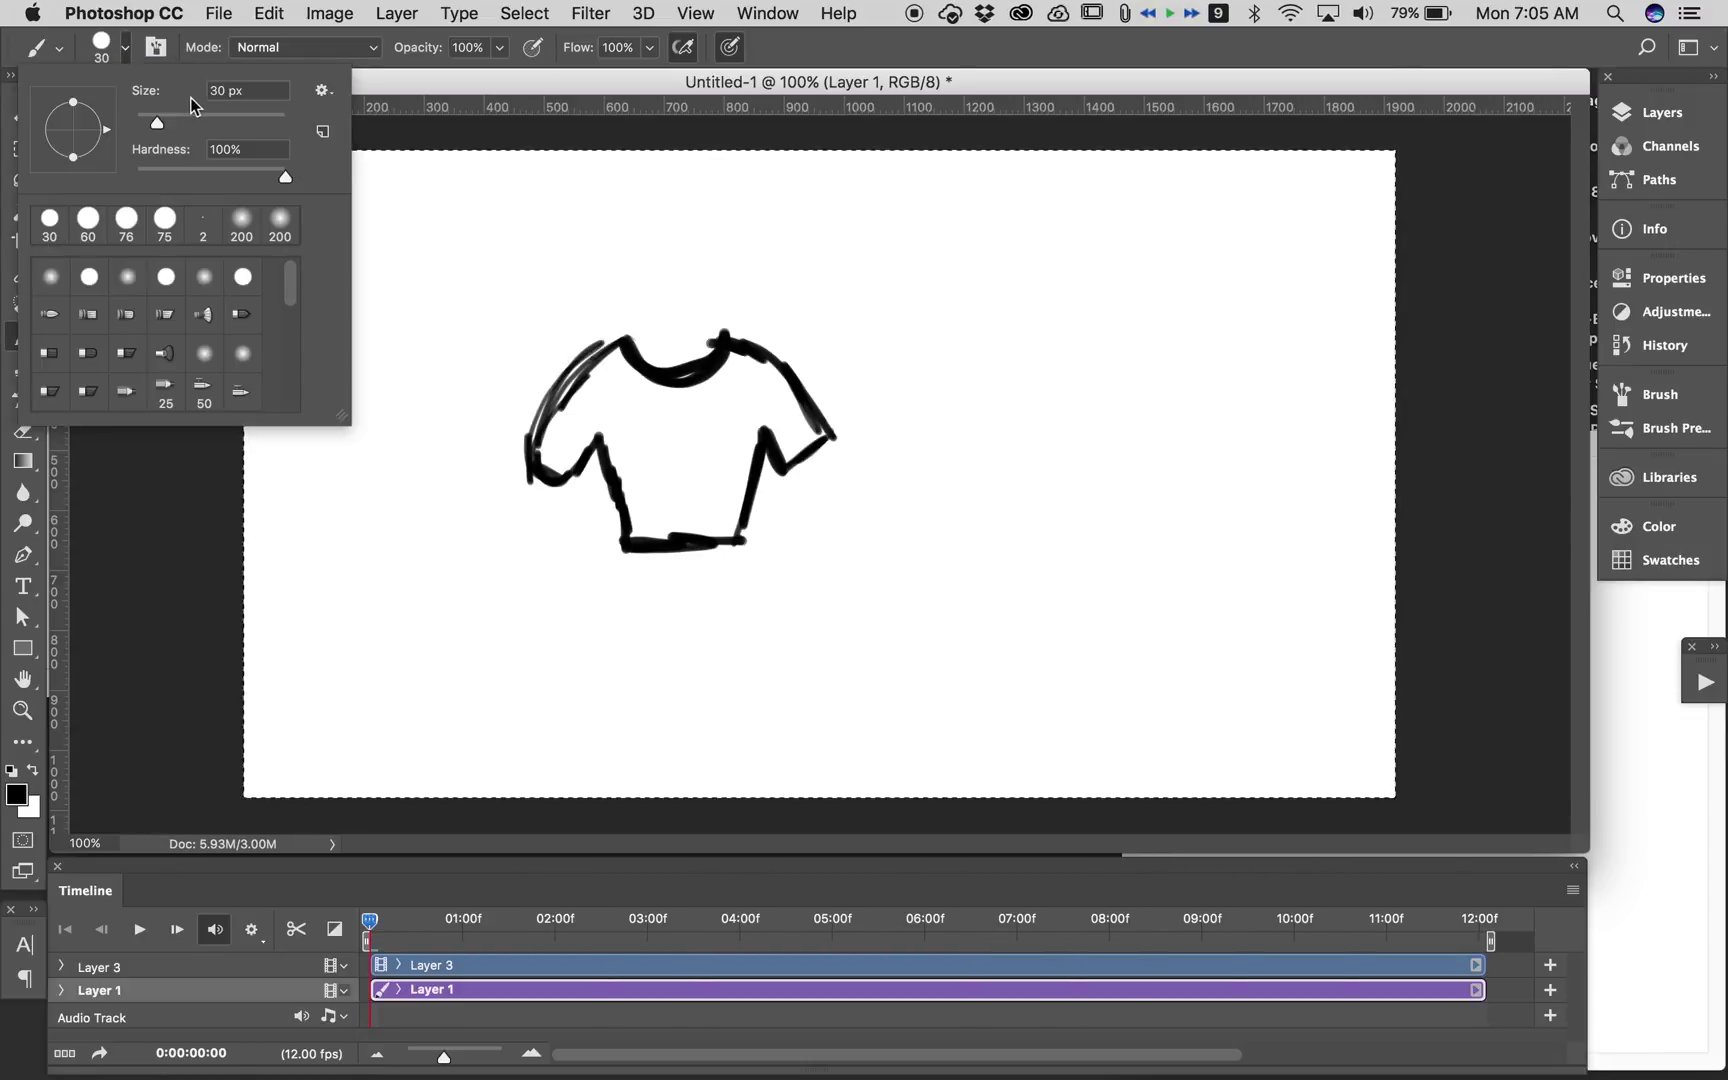
pyautogui.moveTo(157, 122); pyautogui.dragTo(146, 128)
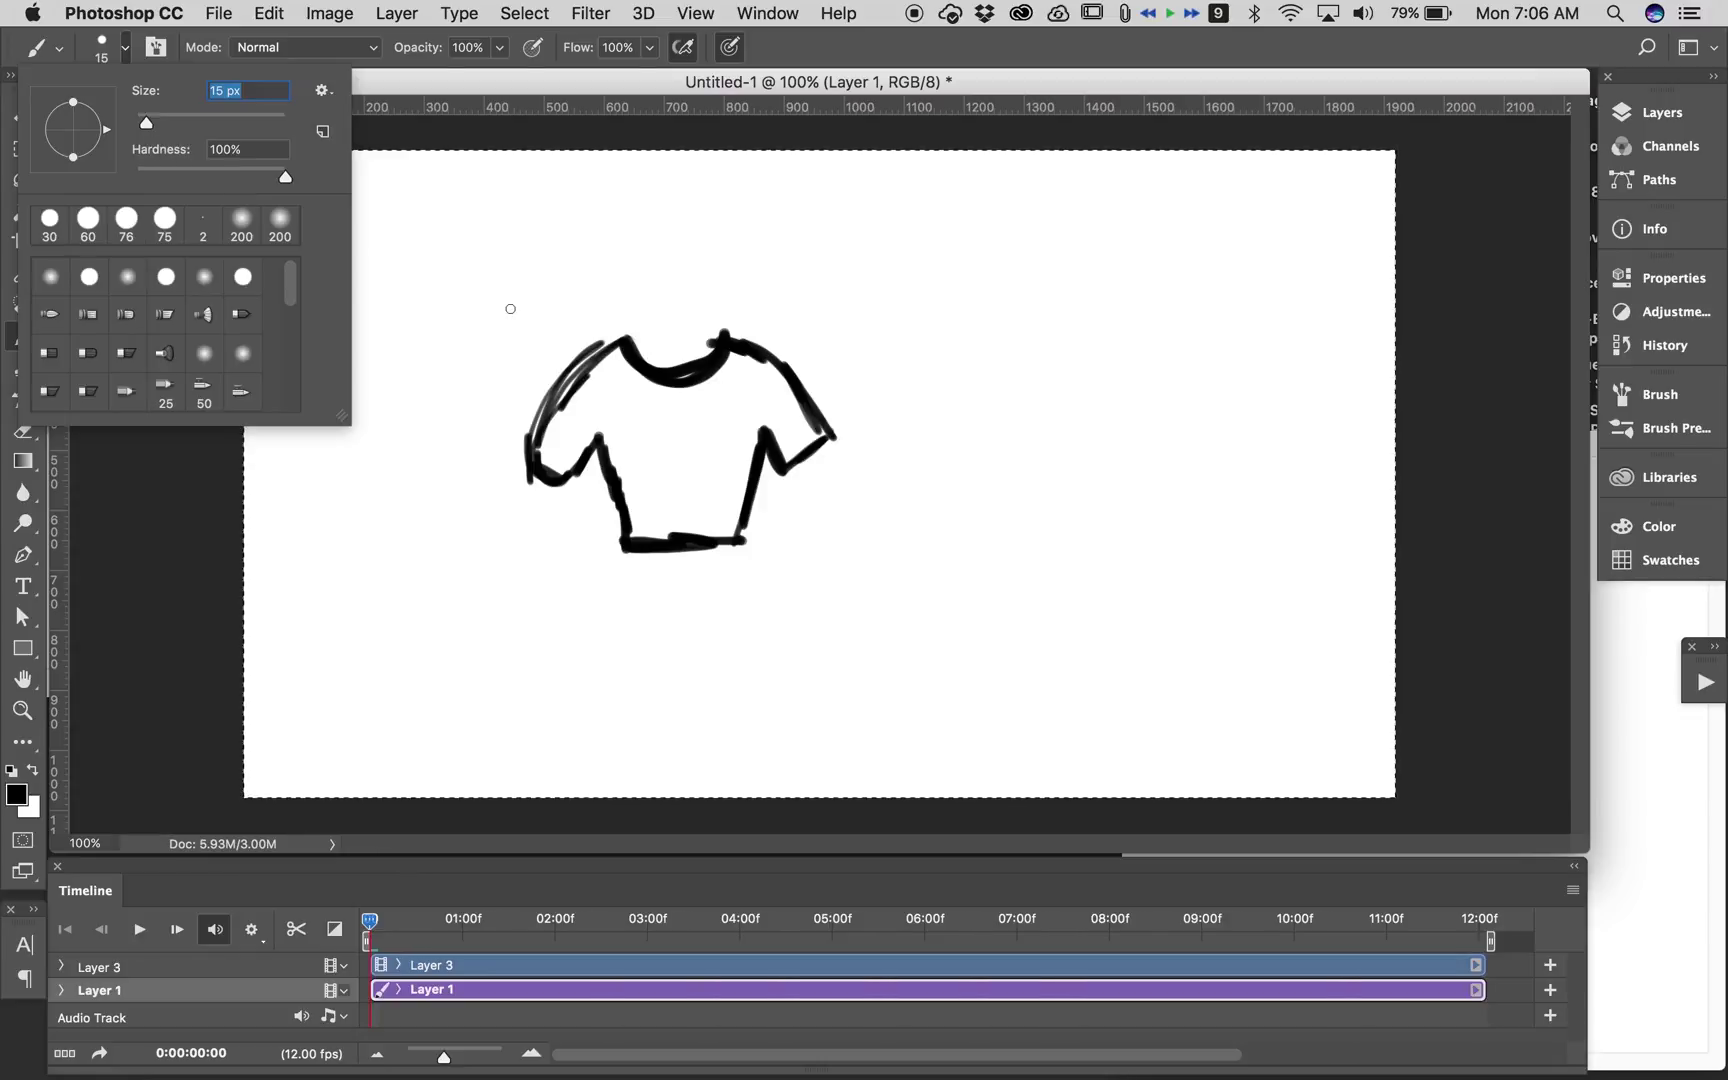
pyautogui.moveTo(927, 351)
pyautogui.mouseDown()
pyautogui.moveTo(878, 560)
pyautogui.moveTo(926, 347)
pyautogui.moveTo(1007, 343)
pyautogui.moveTo(1052, 546)
pyautogui.moveTo(1005, 555)
pyautogui.moveTo(966, 425)
pyautogui.moveTo(944, 549)
pyautogui.moveTo(870, 555)
pyautogui.moveTo(972, 347)
pyautogui.moveTo(1020, 353)
pyautogui.mouseUp()
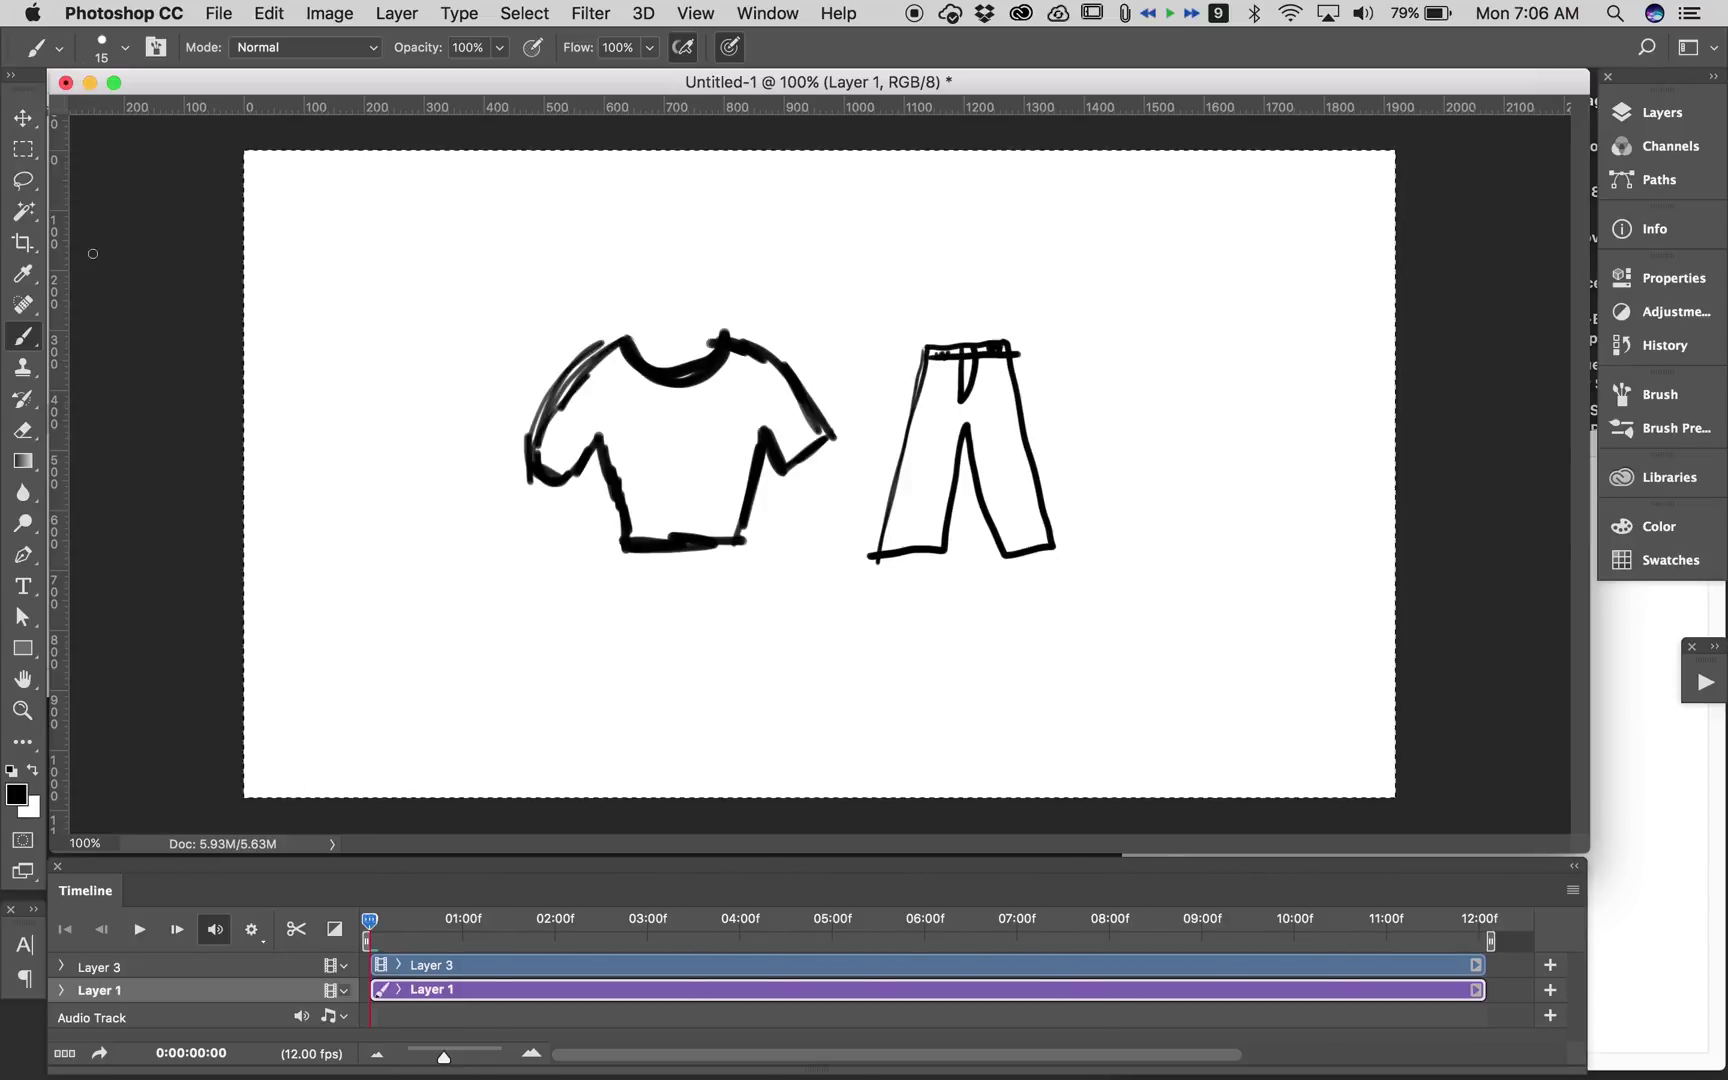
# Clear the sketches from Layer 1, refill it with white and deselect the canvas.
pyautogui.click(23, 180)
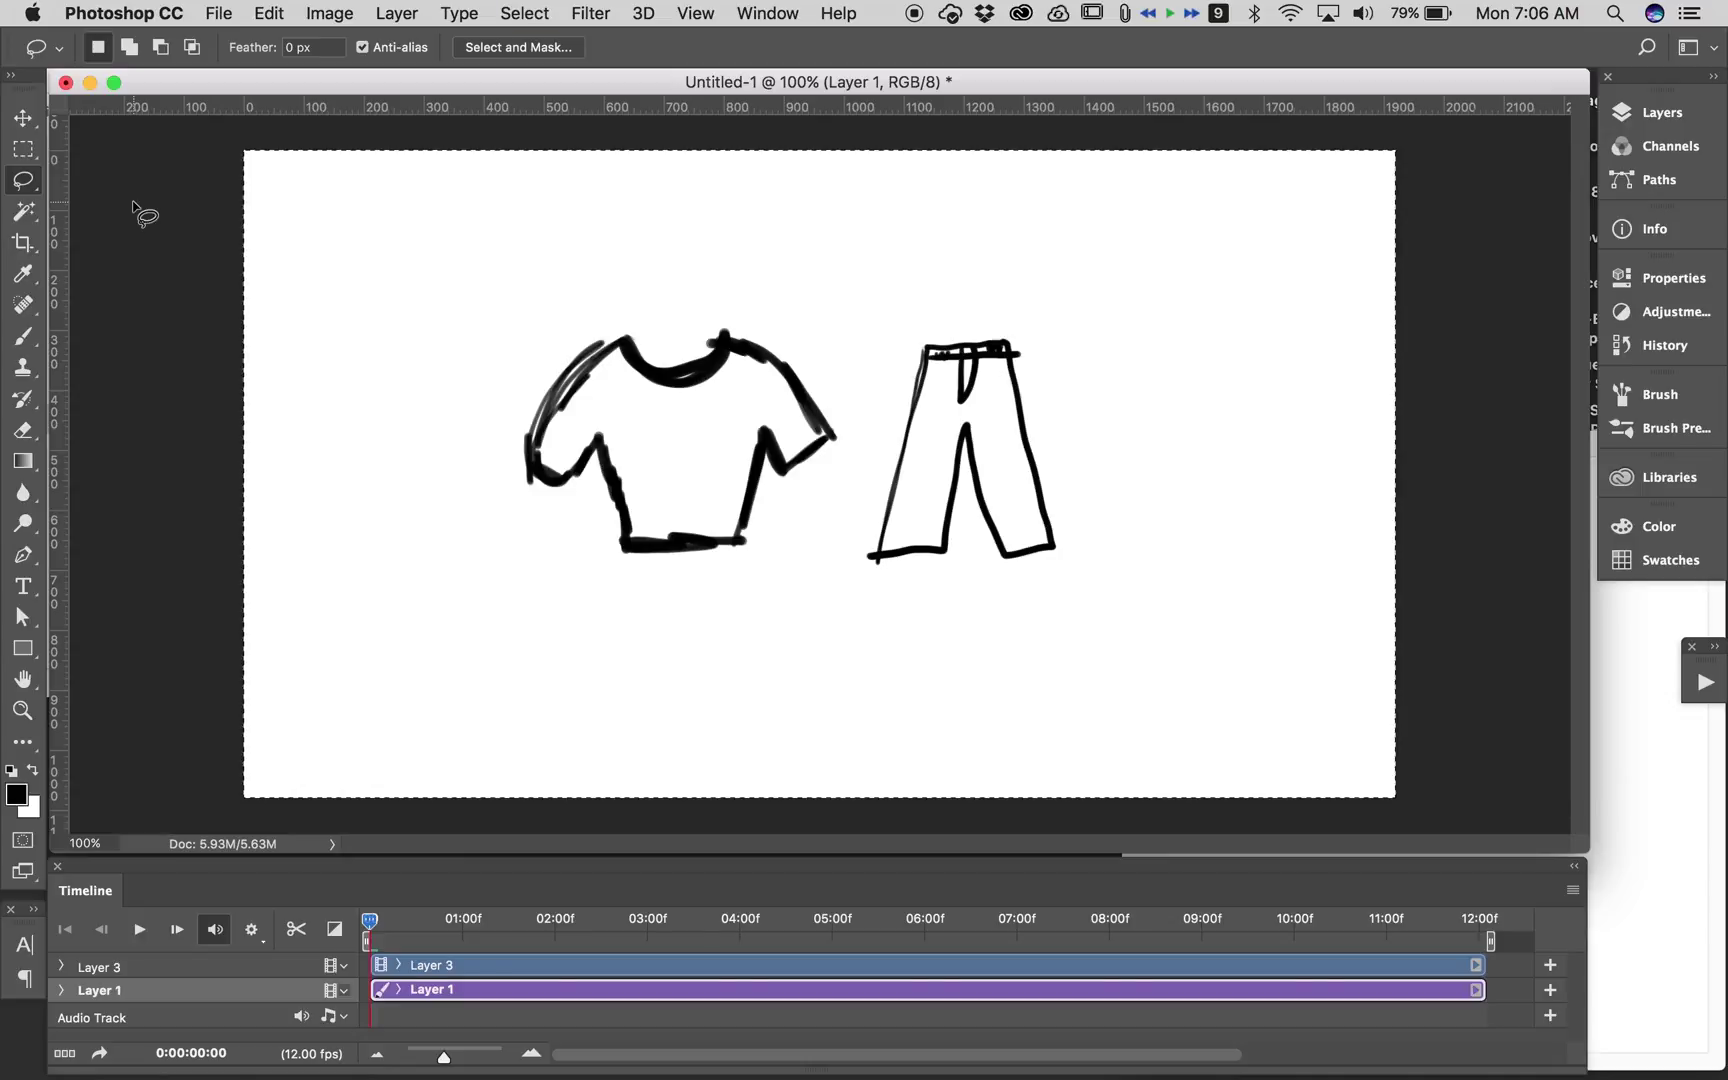
pyautogui.click(1660, 112)
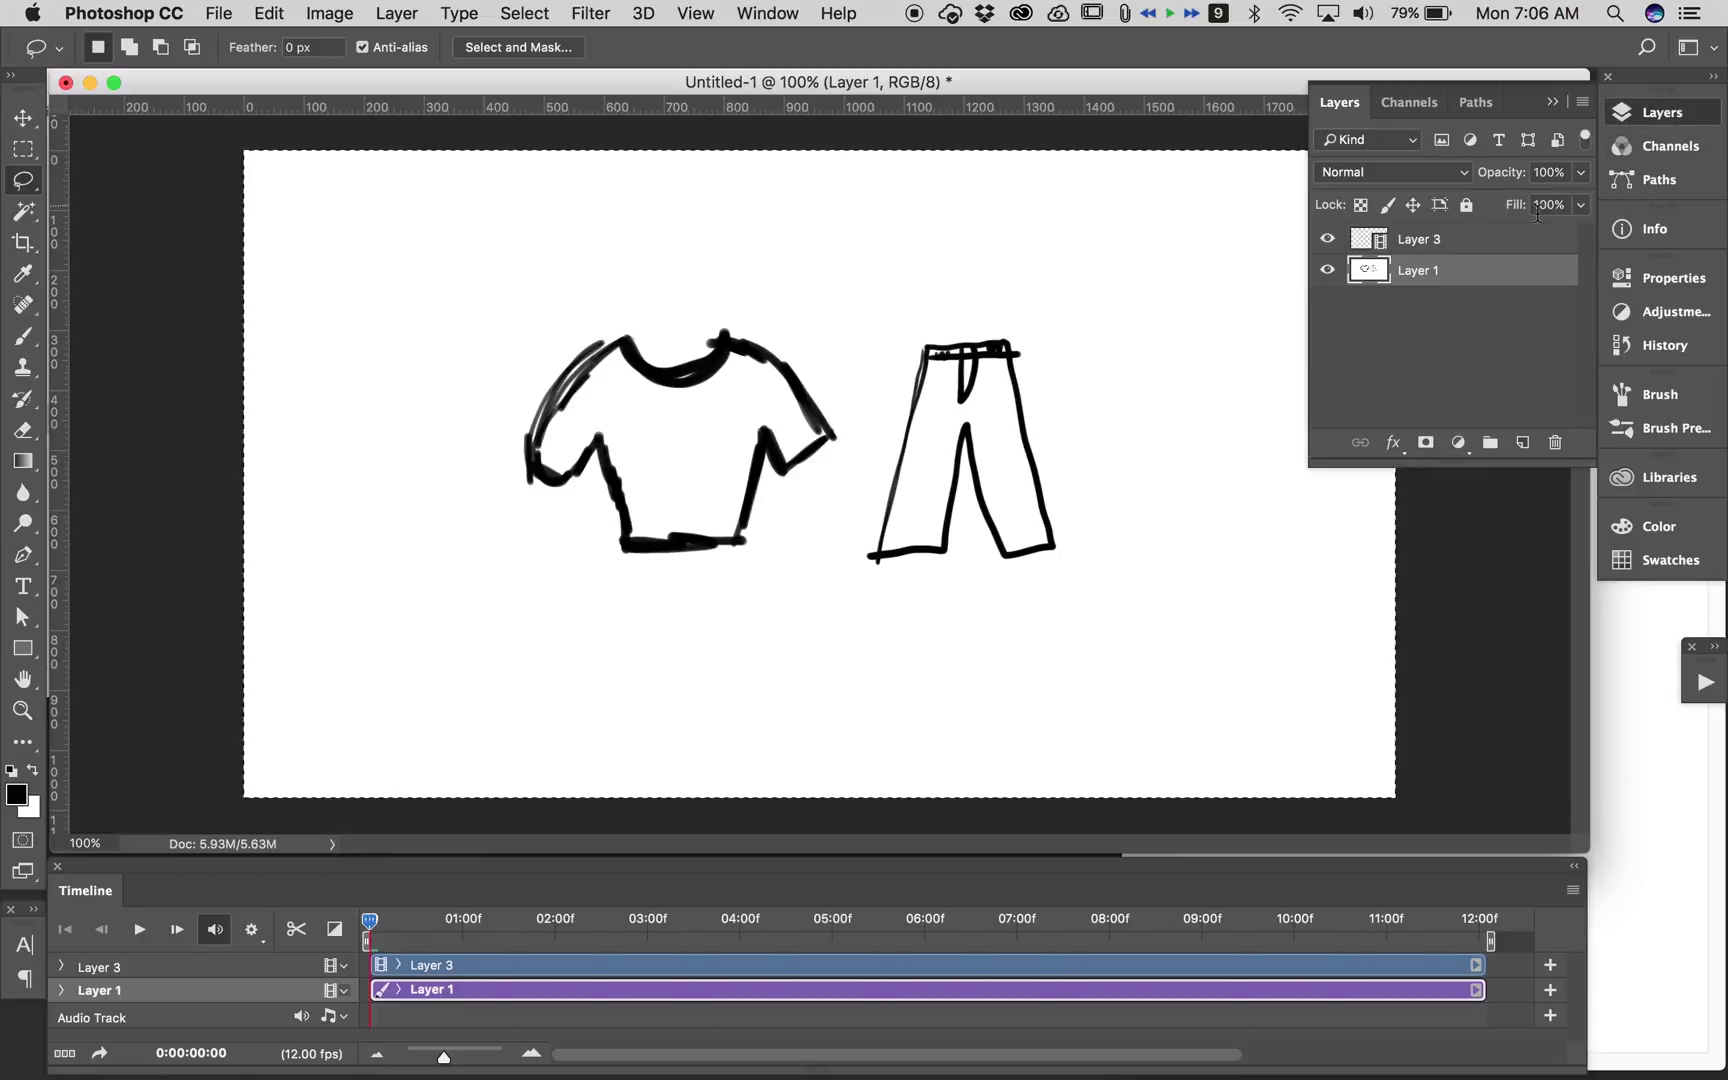
pyautogui.press('Delete')
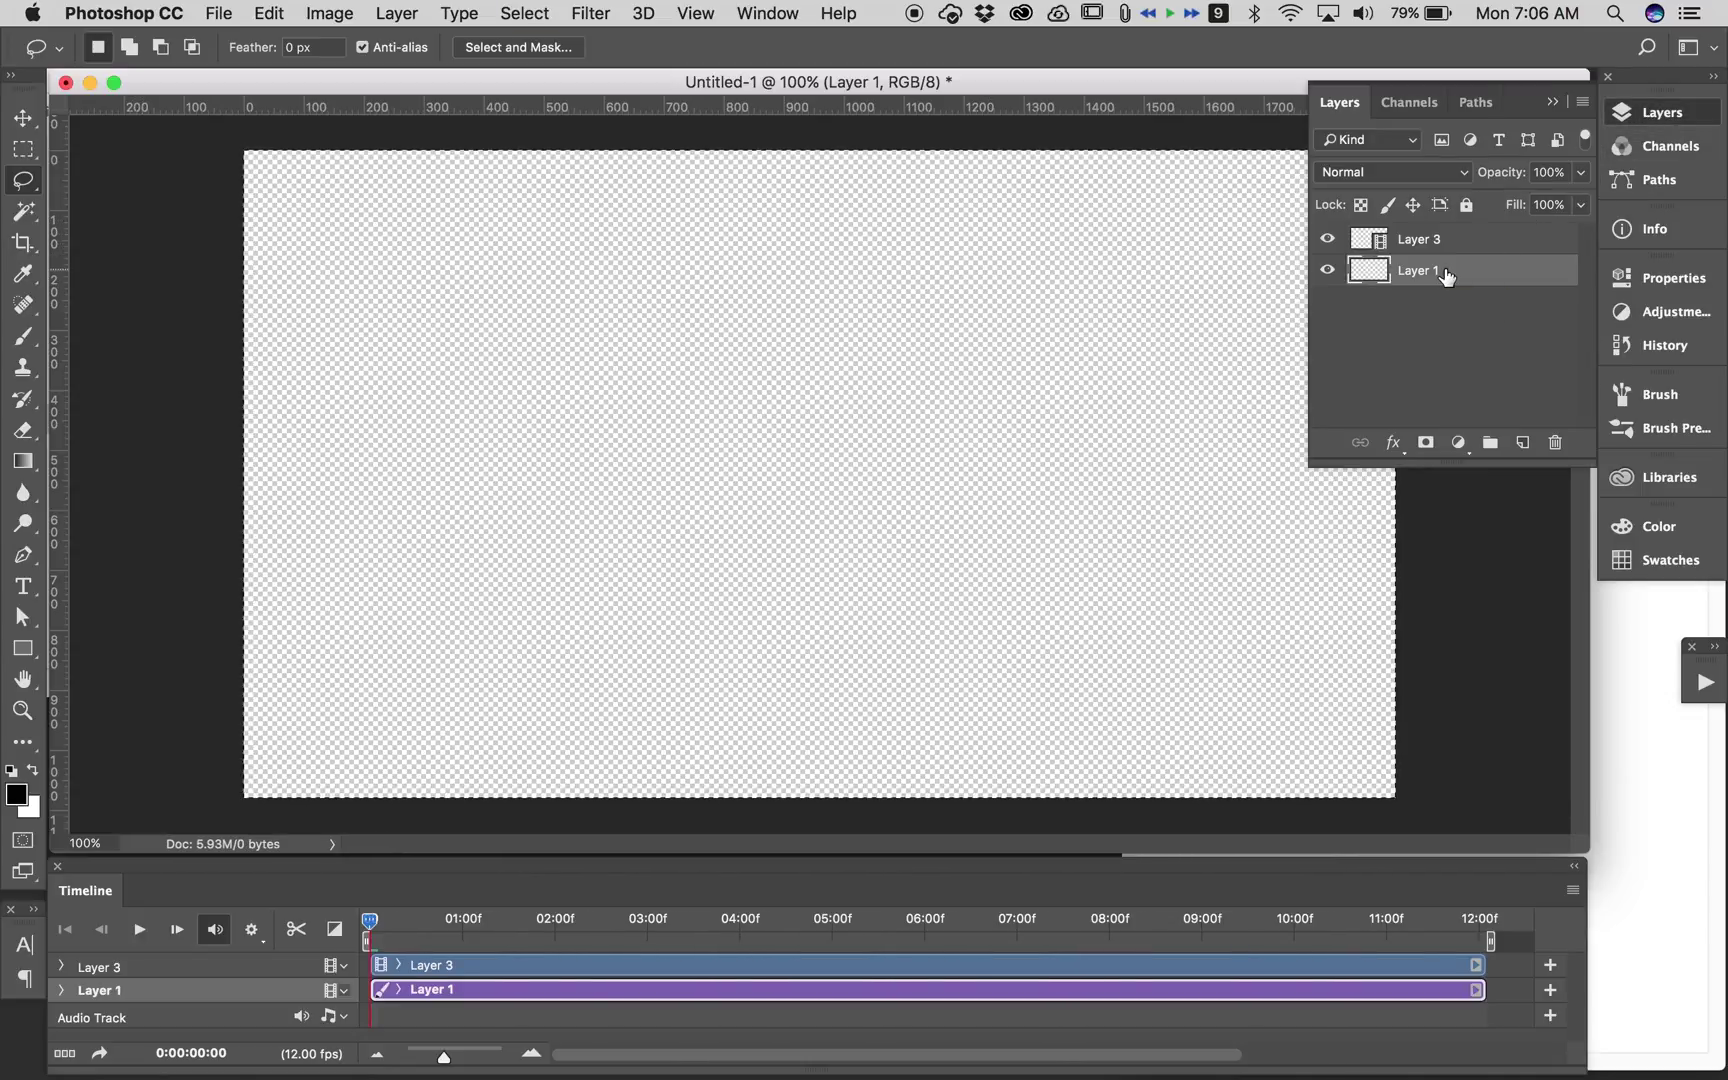
pyautogui.press('x')
pyautogui.hotkey('alt', 'BackSpace')
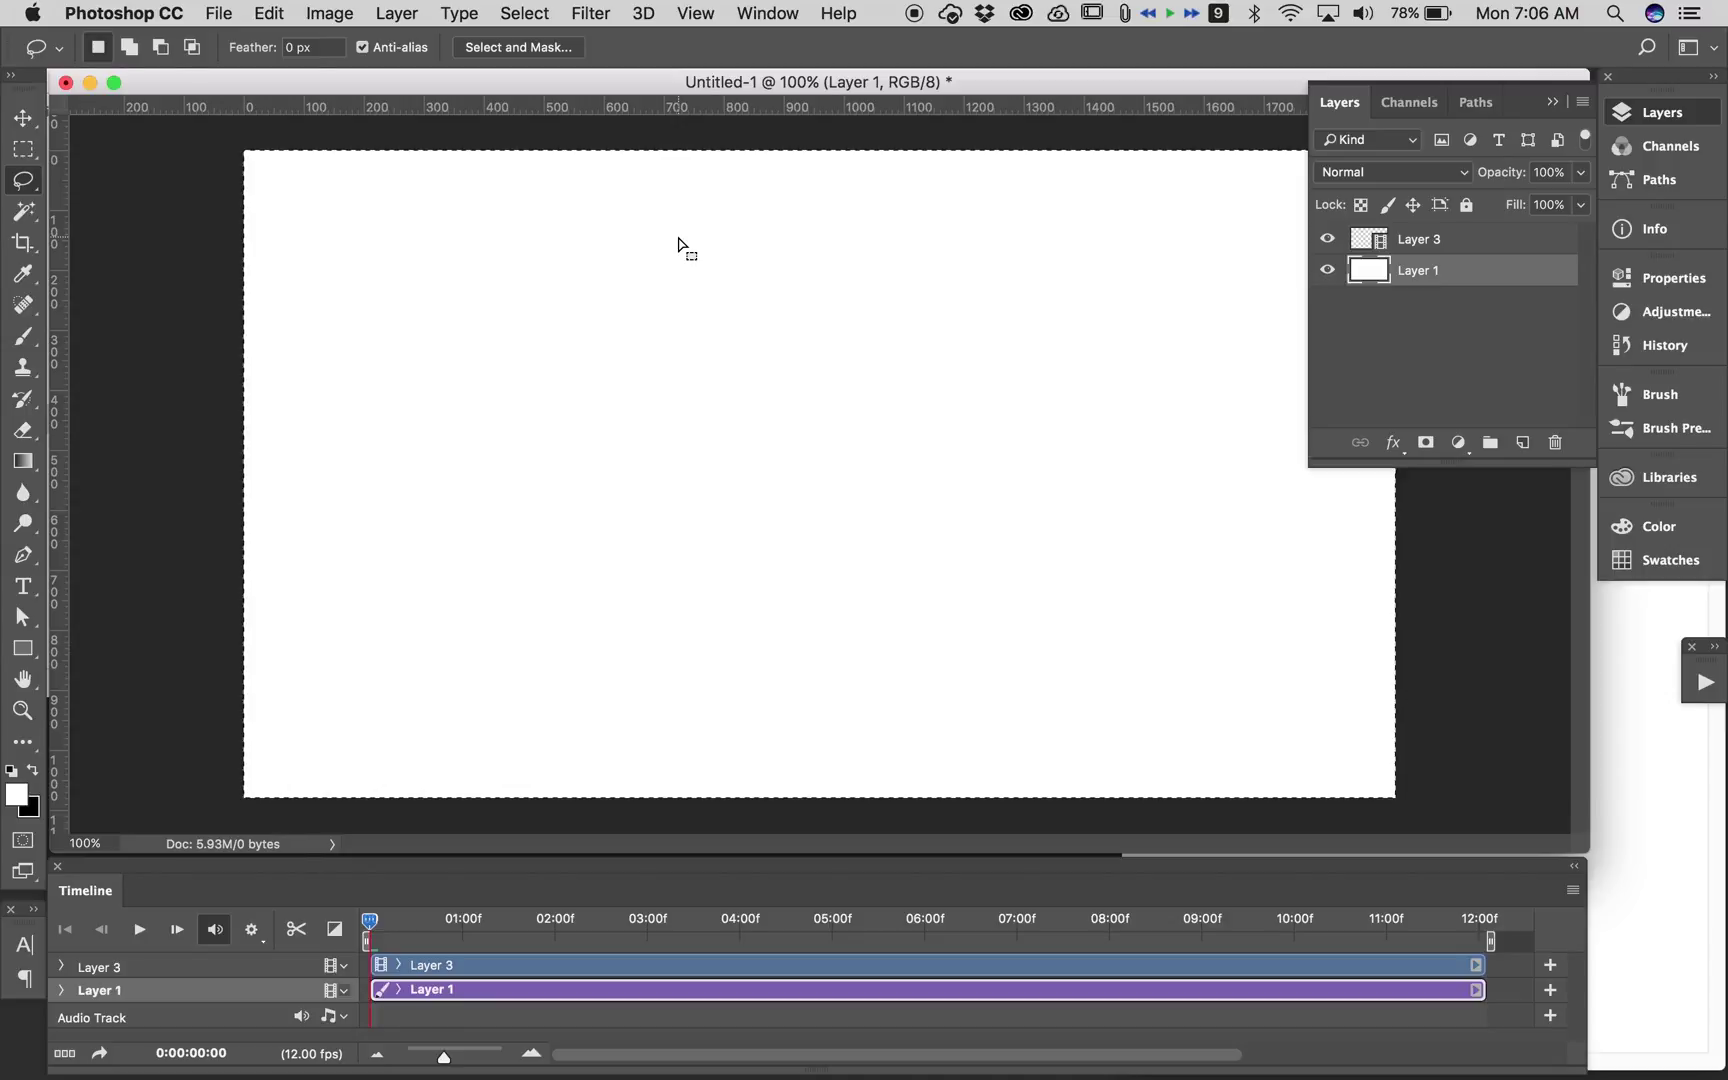
pyautogui.press('super+d')
# Rename the Layer 3 video layer as artwork.
pyautogui.click(1425, 241)
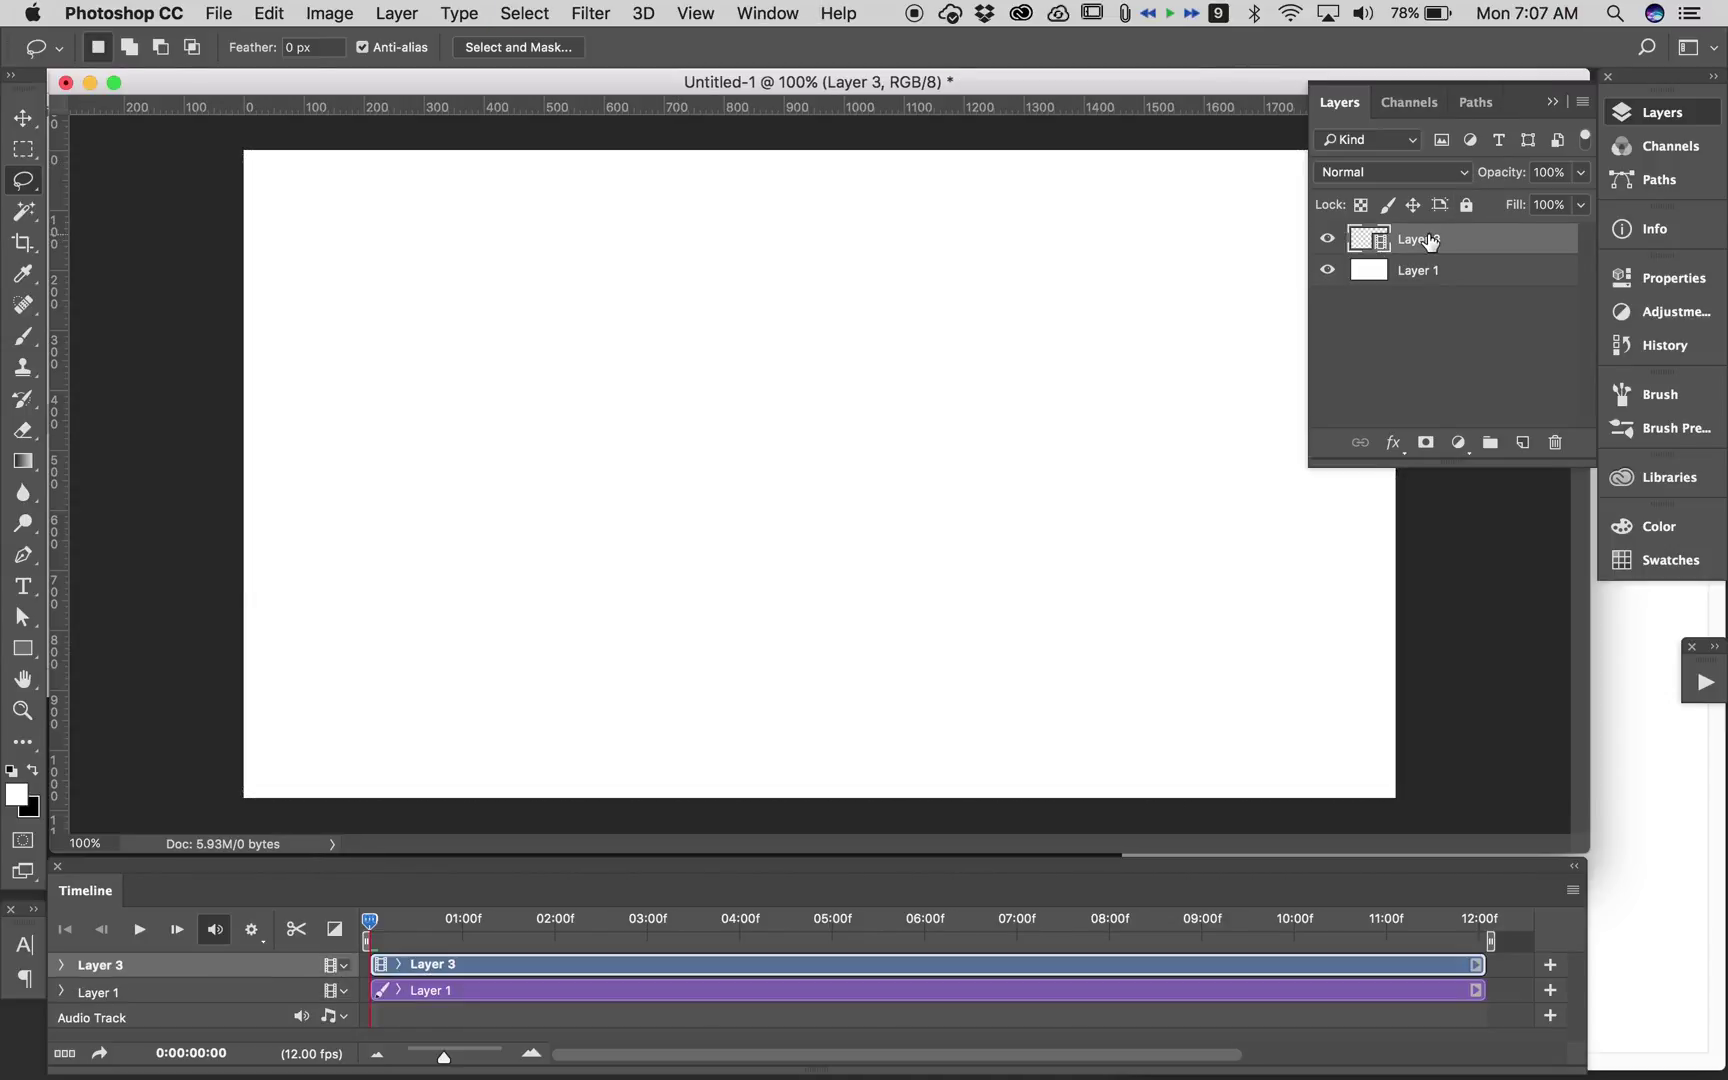
pyautogui.doubleClick(1421, 239)
pyautogui.write('artwork')
pyautogui.press('Return')
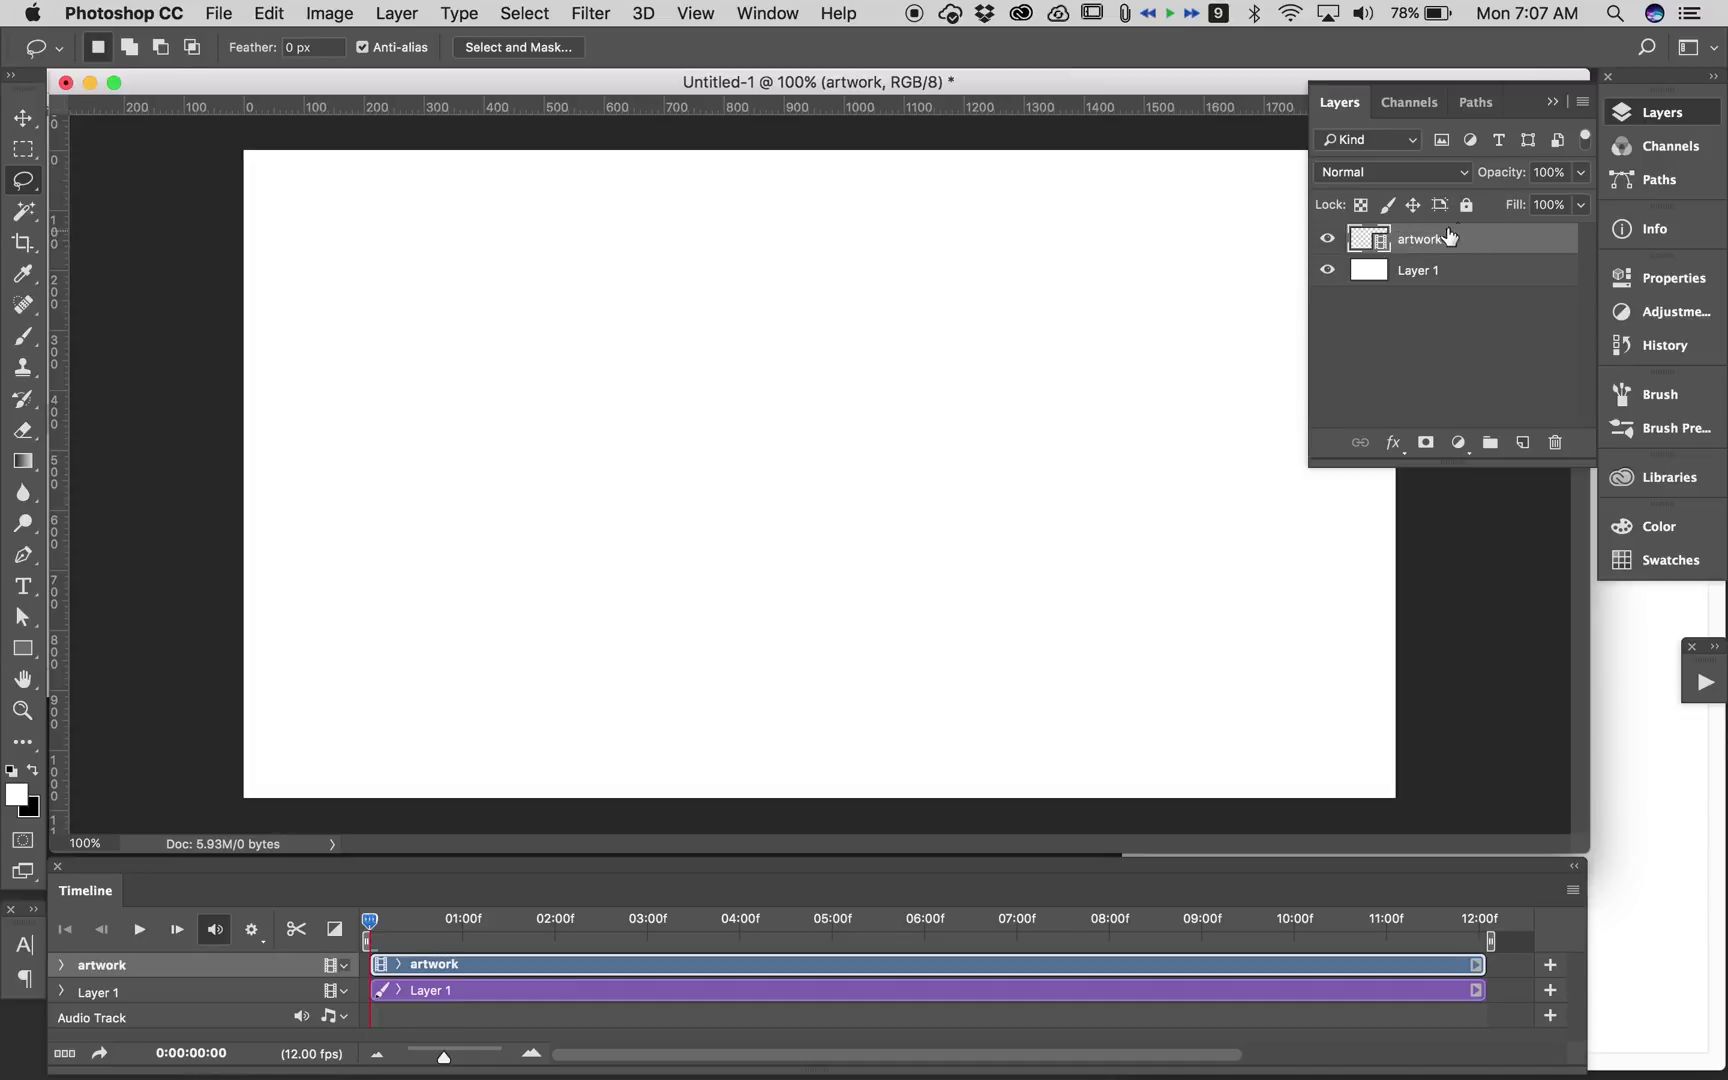
pyautogui.click(1660, 112)
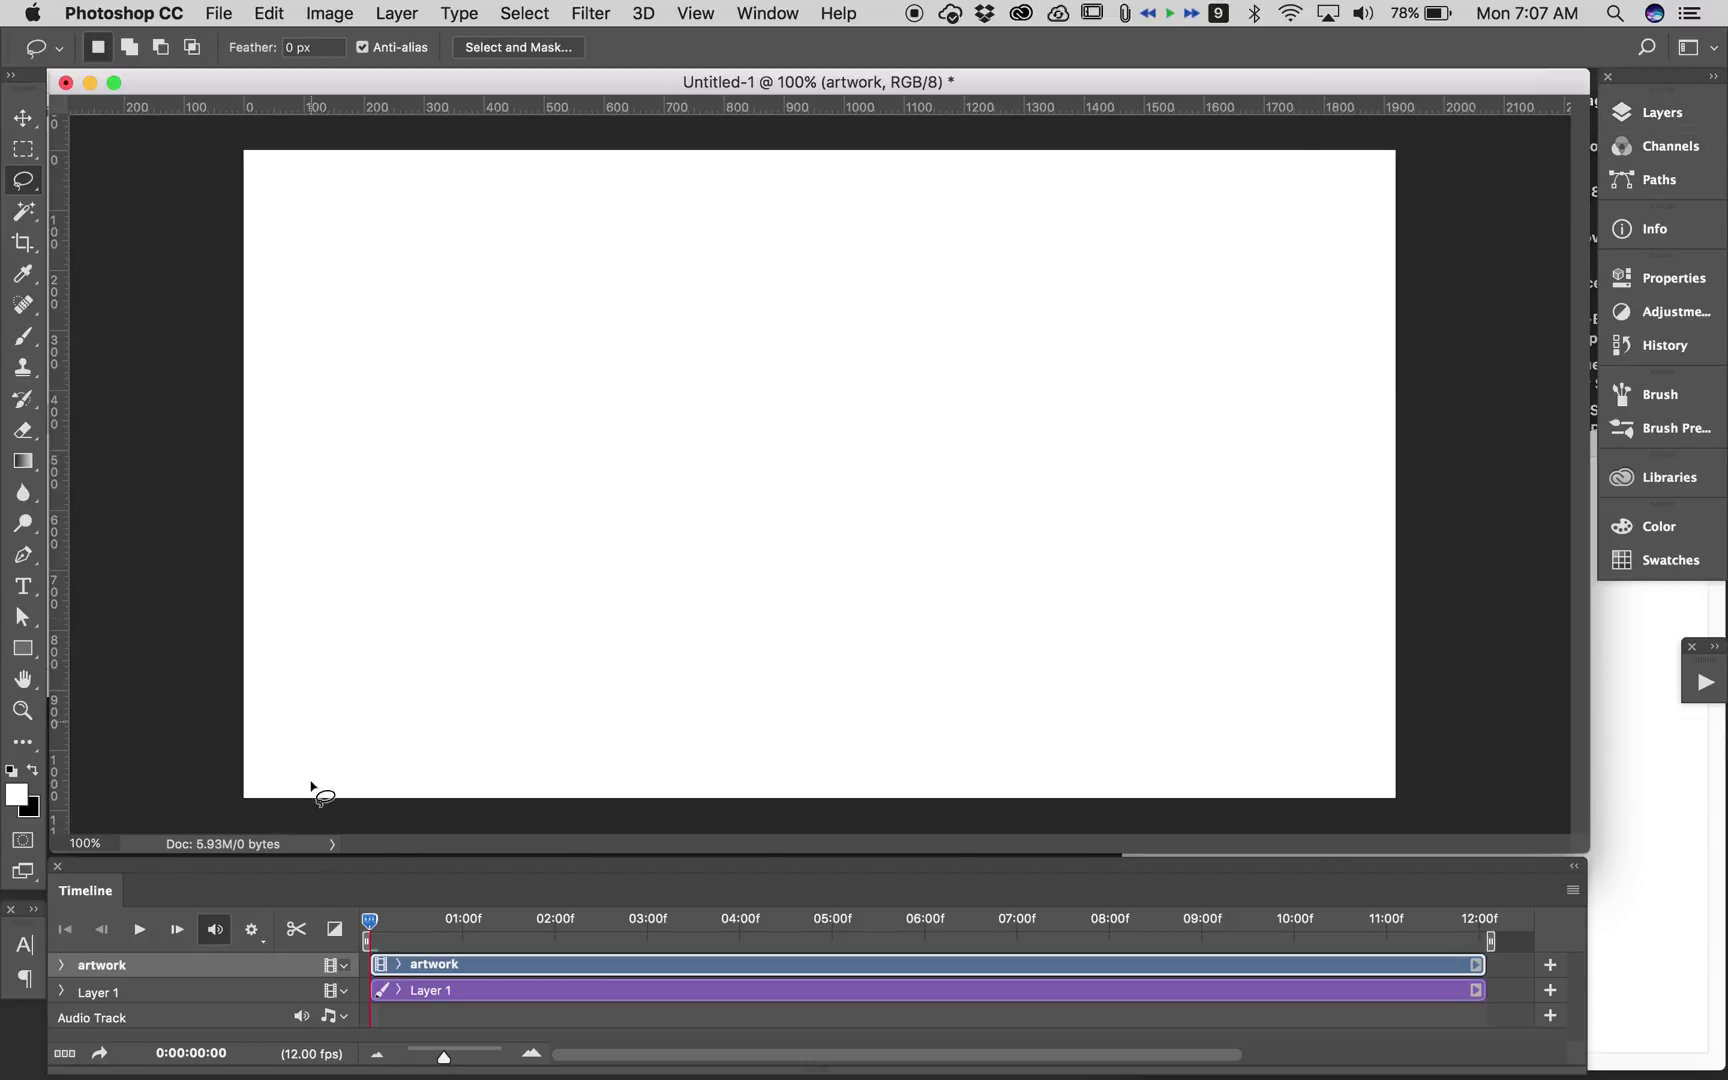
# Draw a pair of trousers in a walking pose in black on the artwork layer's first frame.
pyautogui.moveTo(373, 925); pyautogui.dragTo(327, 922)
pyautogui.press('b')
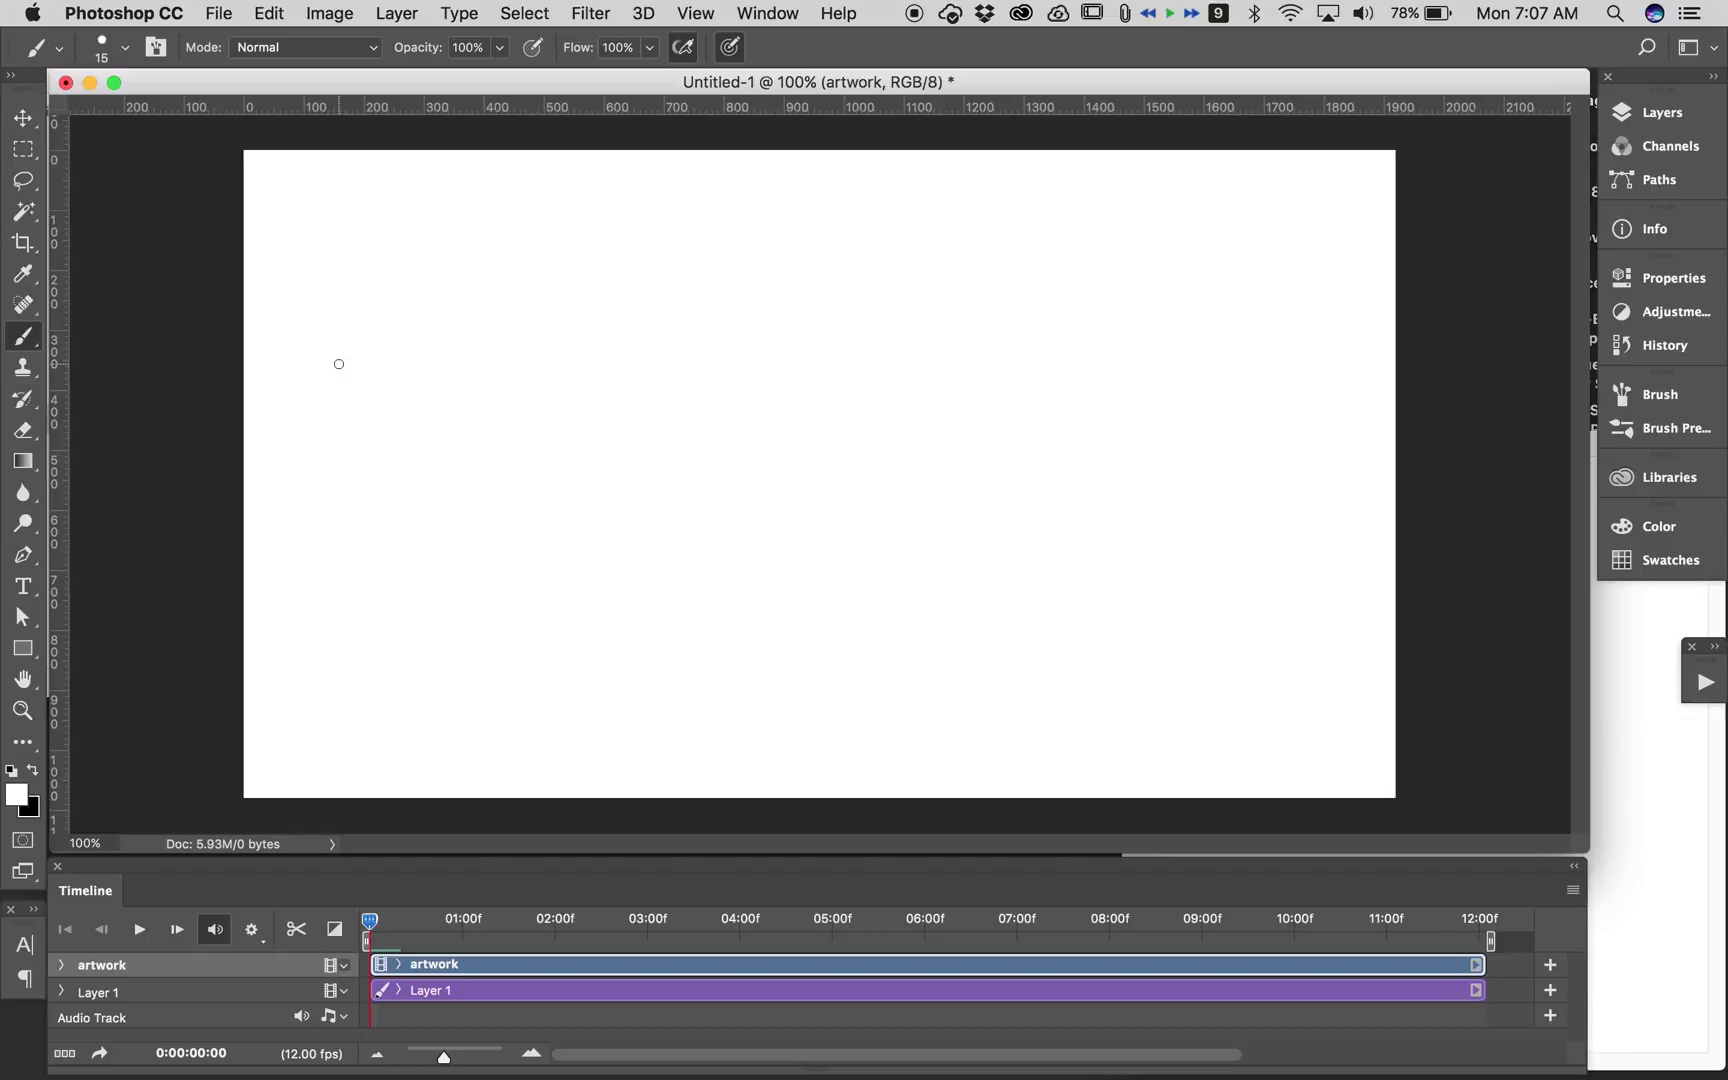
pyautogui.moveTo(339, 364); pyautogui.dragTo(782, 333)
pyautogui.press('x')
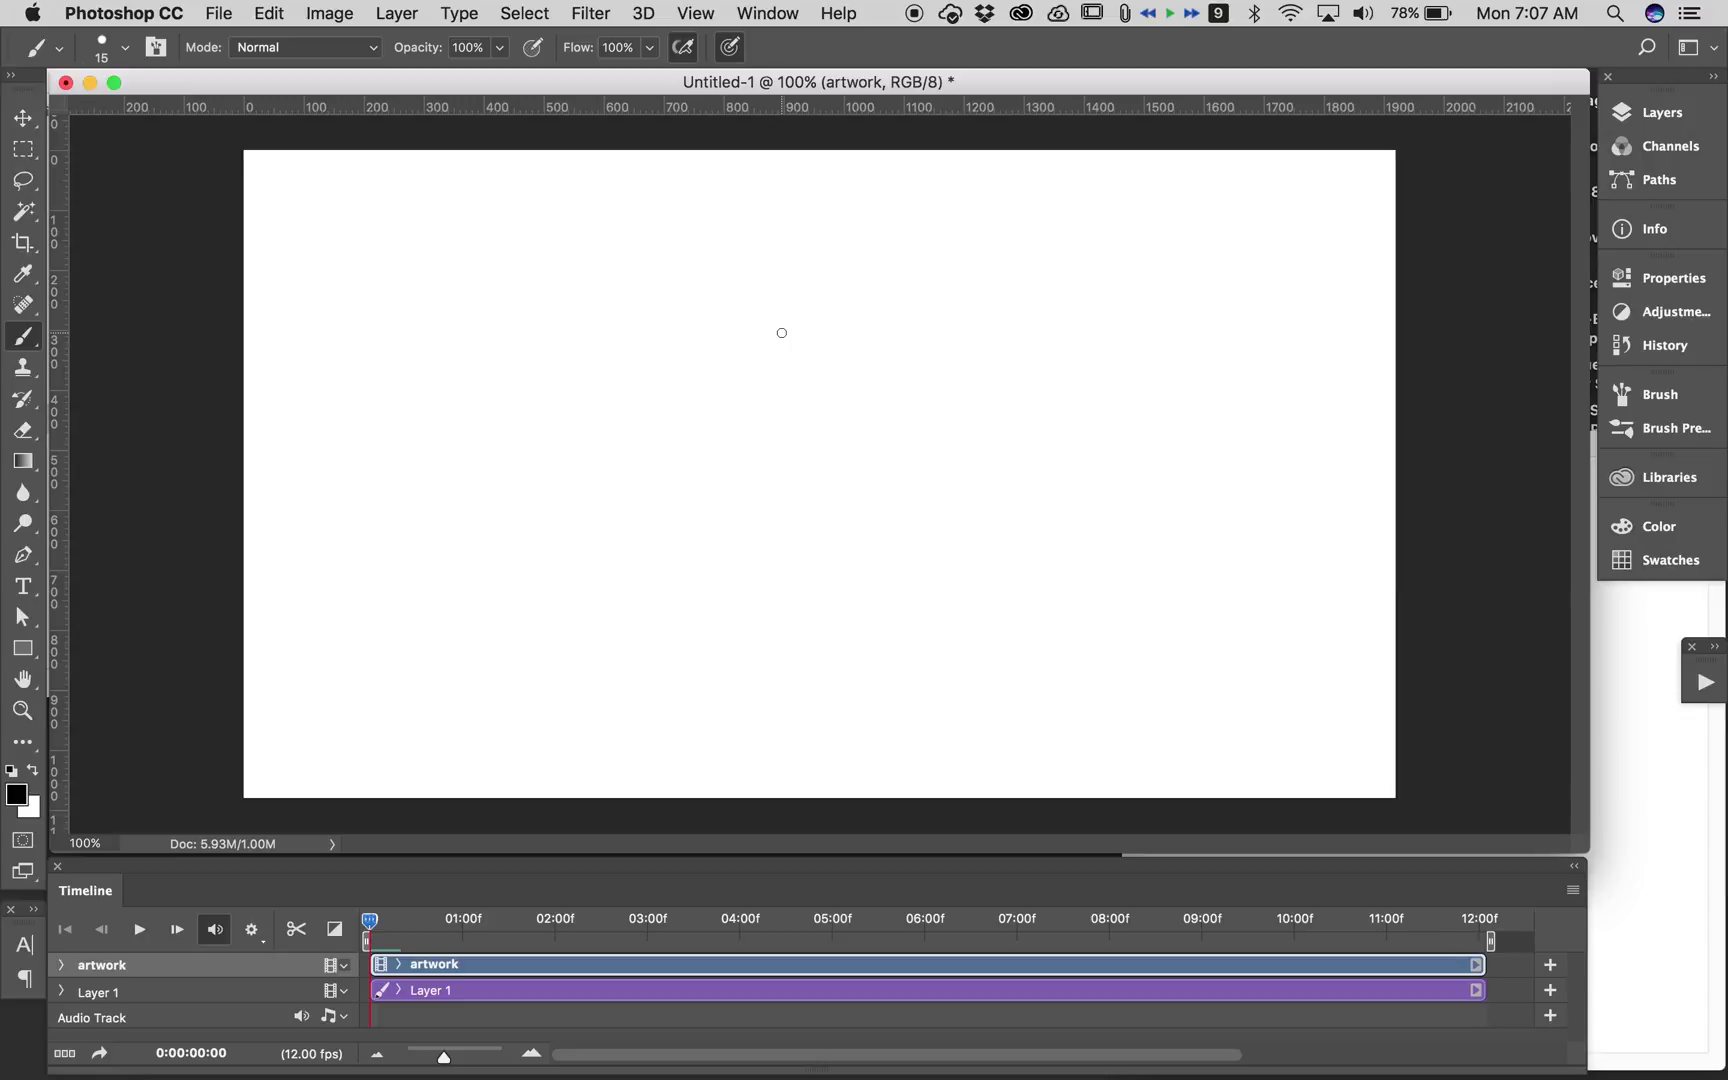
pyautogui.moveTo(566, 386)
pyautogui.mouseDown()
pyautogui.moveTo(602, 502)
pyautogui.moveTo(546, 636)
pyautogui.moveTo(587, 645)
pyautogui.moveTo(647, 514)
pyautogui.moveTo(635, 444)
pyautogui.moveTo(736, 635)
pyautogui.moveTo(782, 615)
pyautogui.moveTo(660, 384)
pyautogui.moveTo(567, 387)
pyautogui.moveTo(664, 376)
pyautogui.moveTo(630, 433)
pyautogui.moveTo(632, 388)
pyautogui.moveTo(633, 425)
pyautogui.moveTo(625, 387)
pyautogui.moveTo(578, 419)
pyautogui.moveTo(676, 399)
pyautogui.mouseUp()
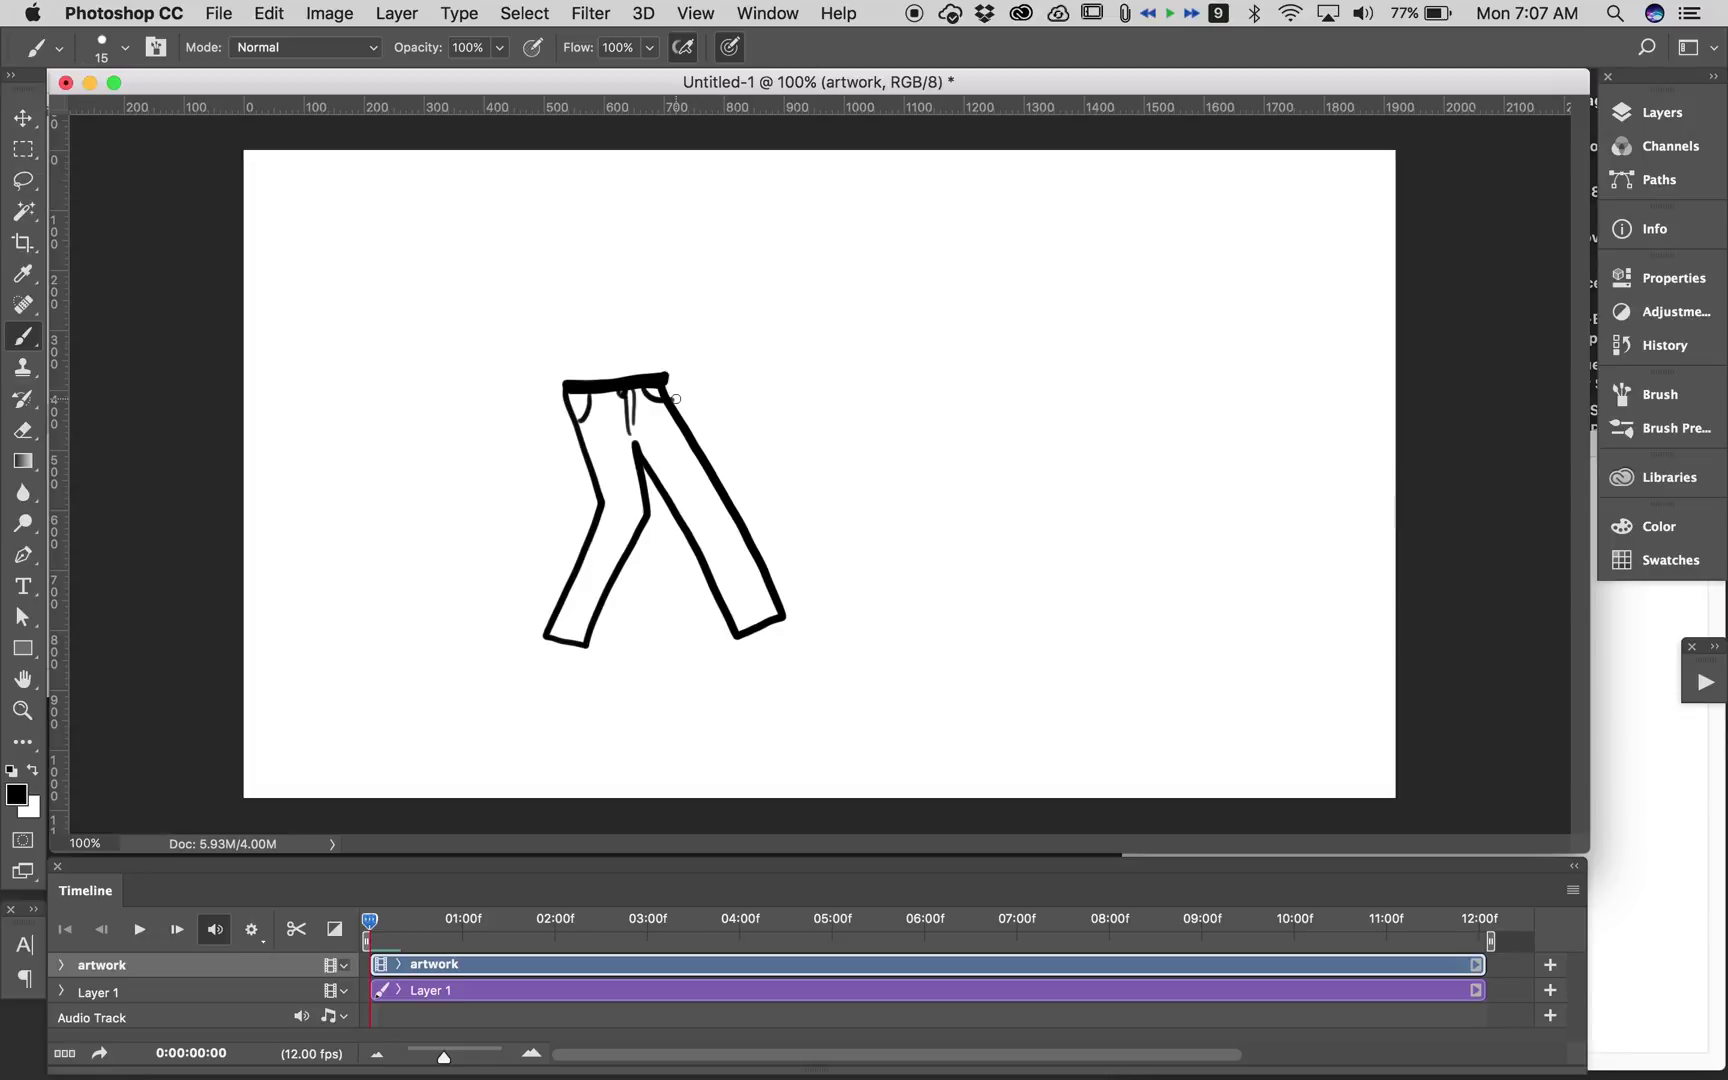
# Advance the playhead one frame and enable onion skins for the timeline.
pyautogui.press('Right')
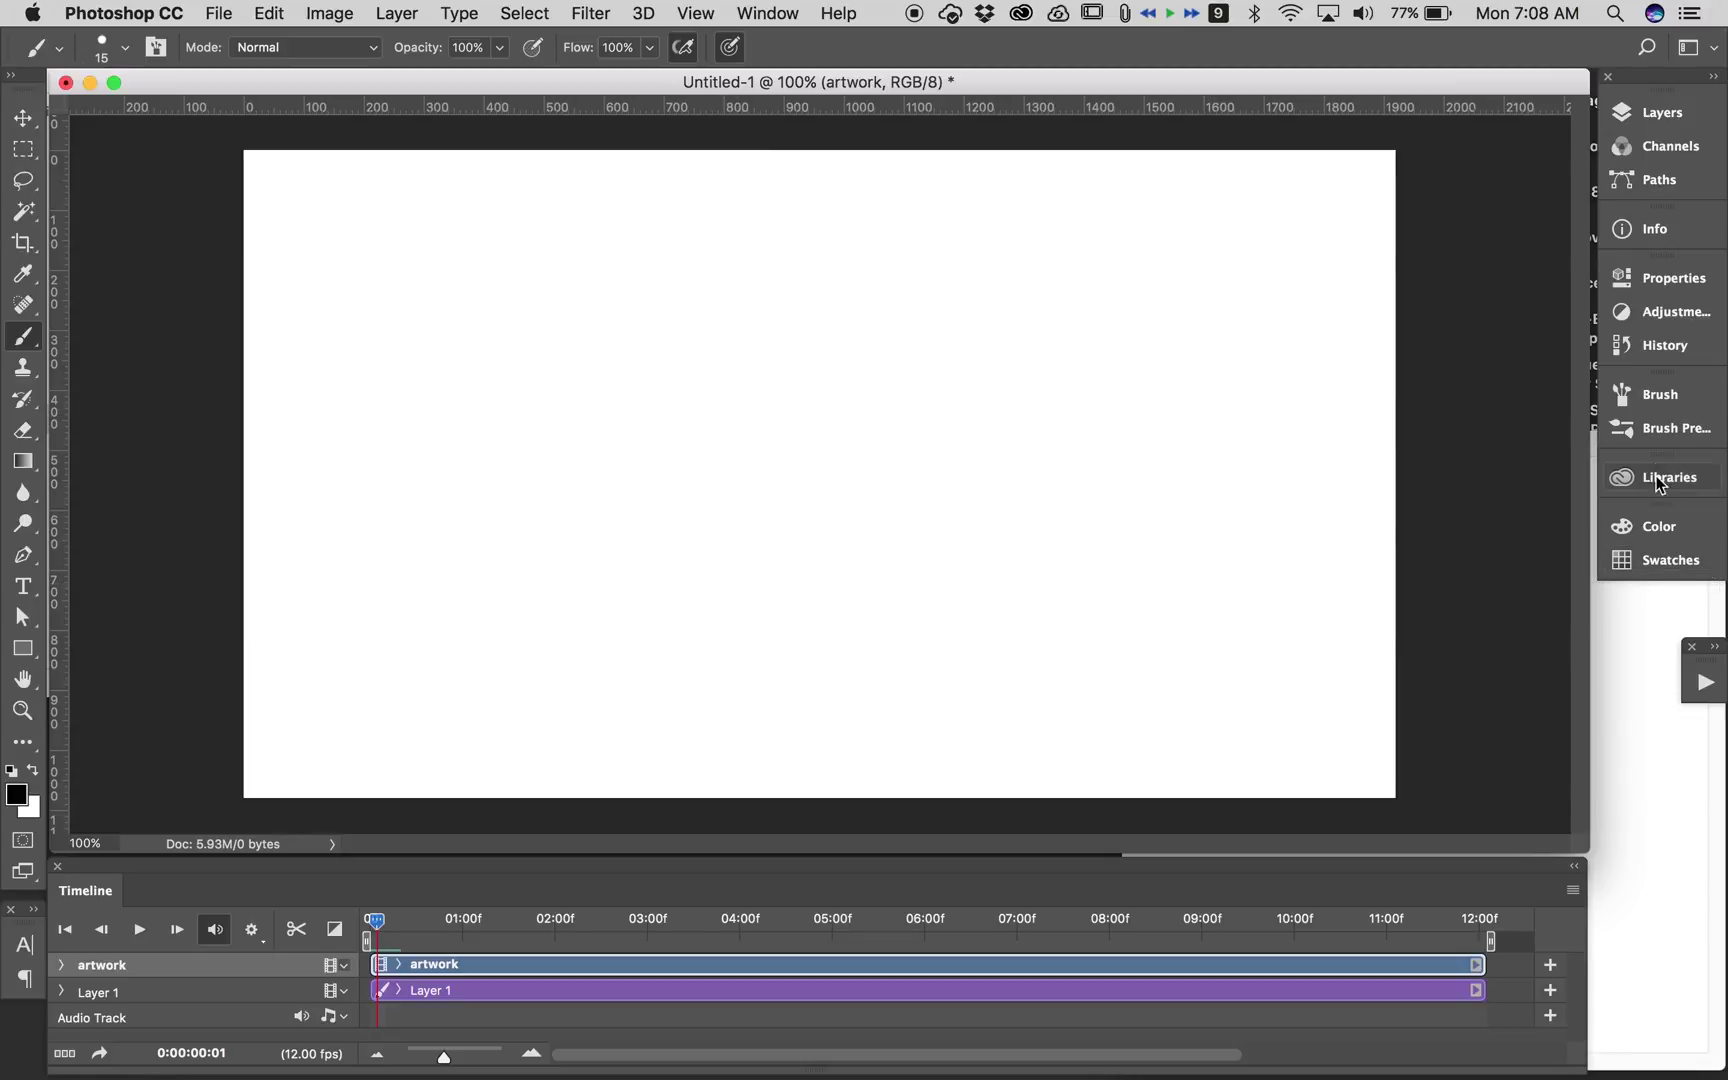
pyautogui.click(1572, 890)
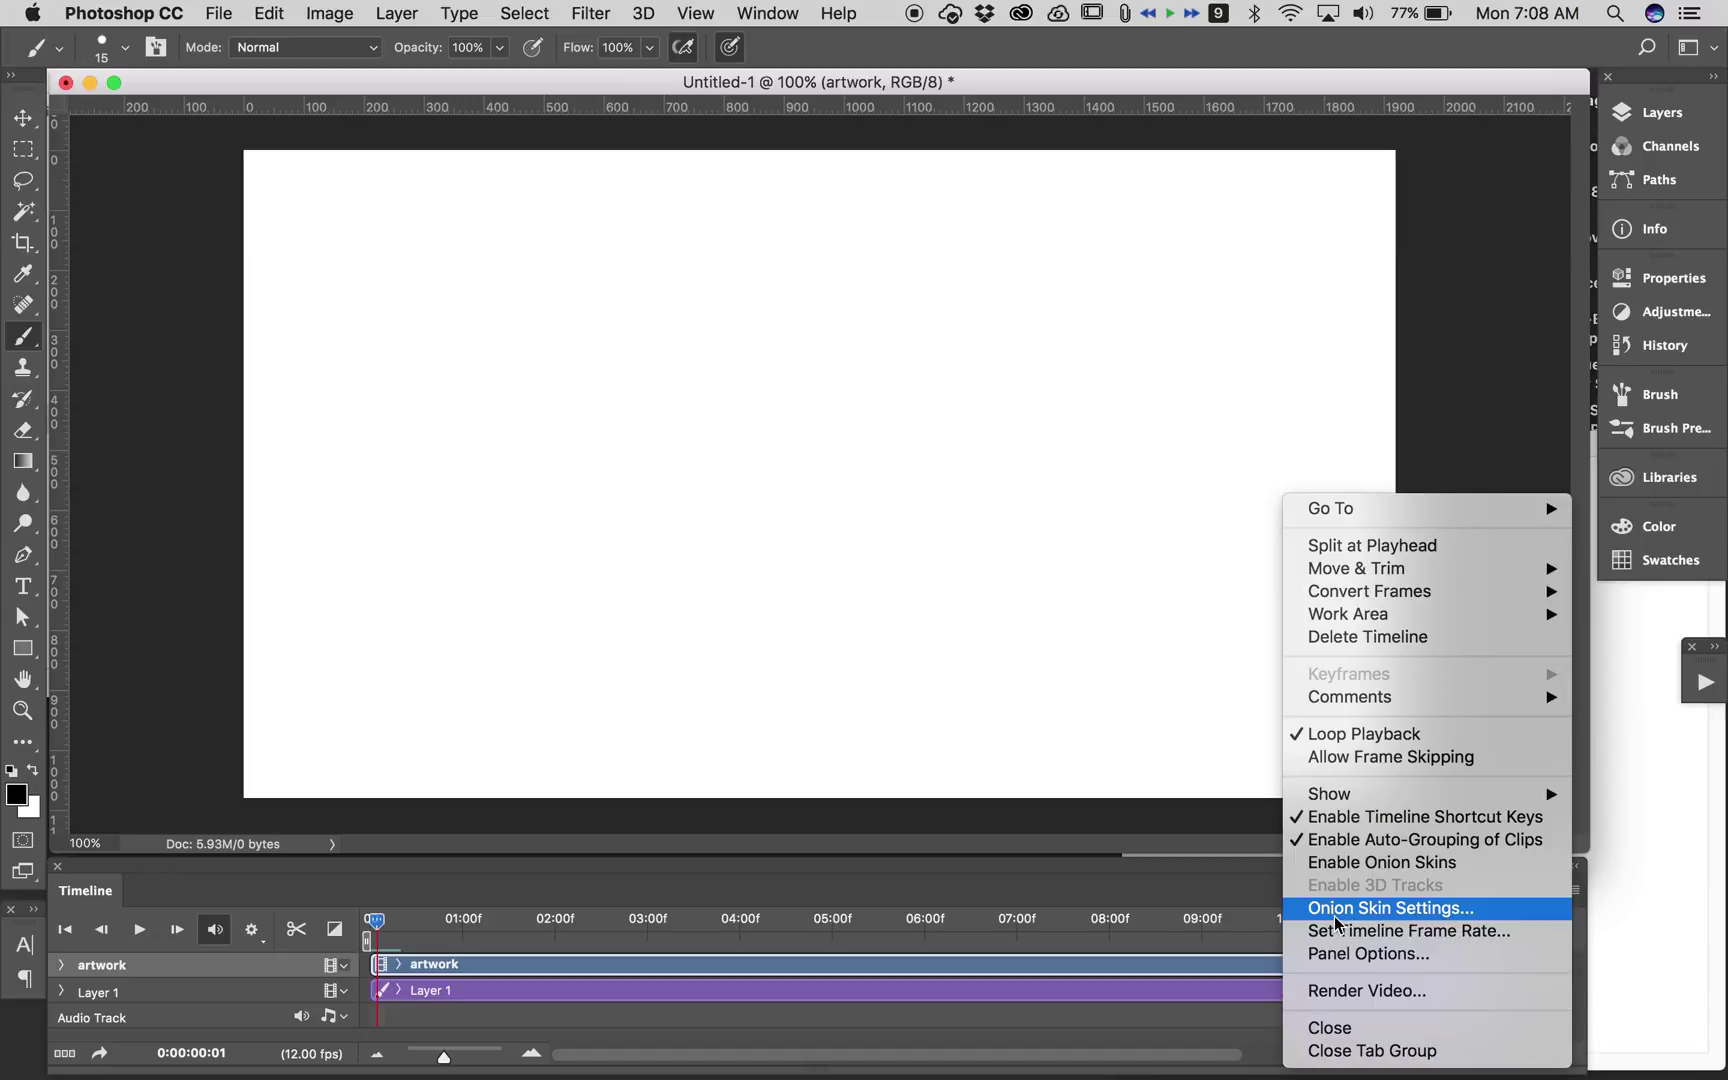
pyautogui.click(1335, 863)
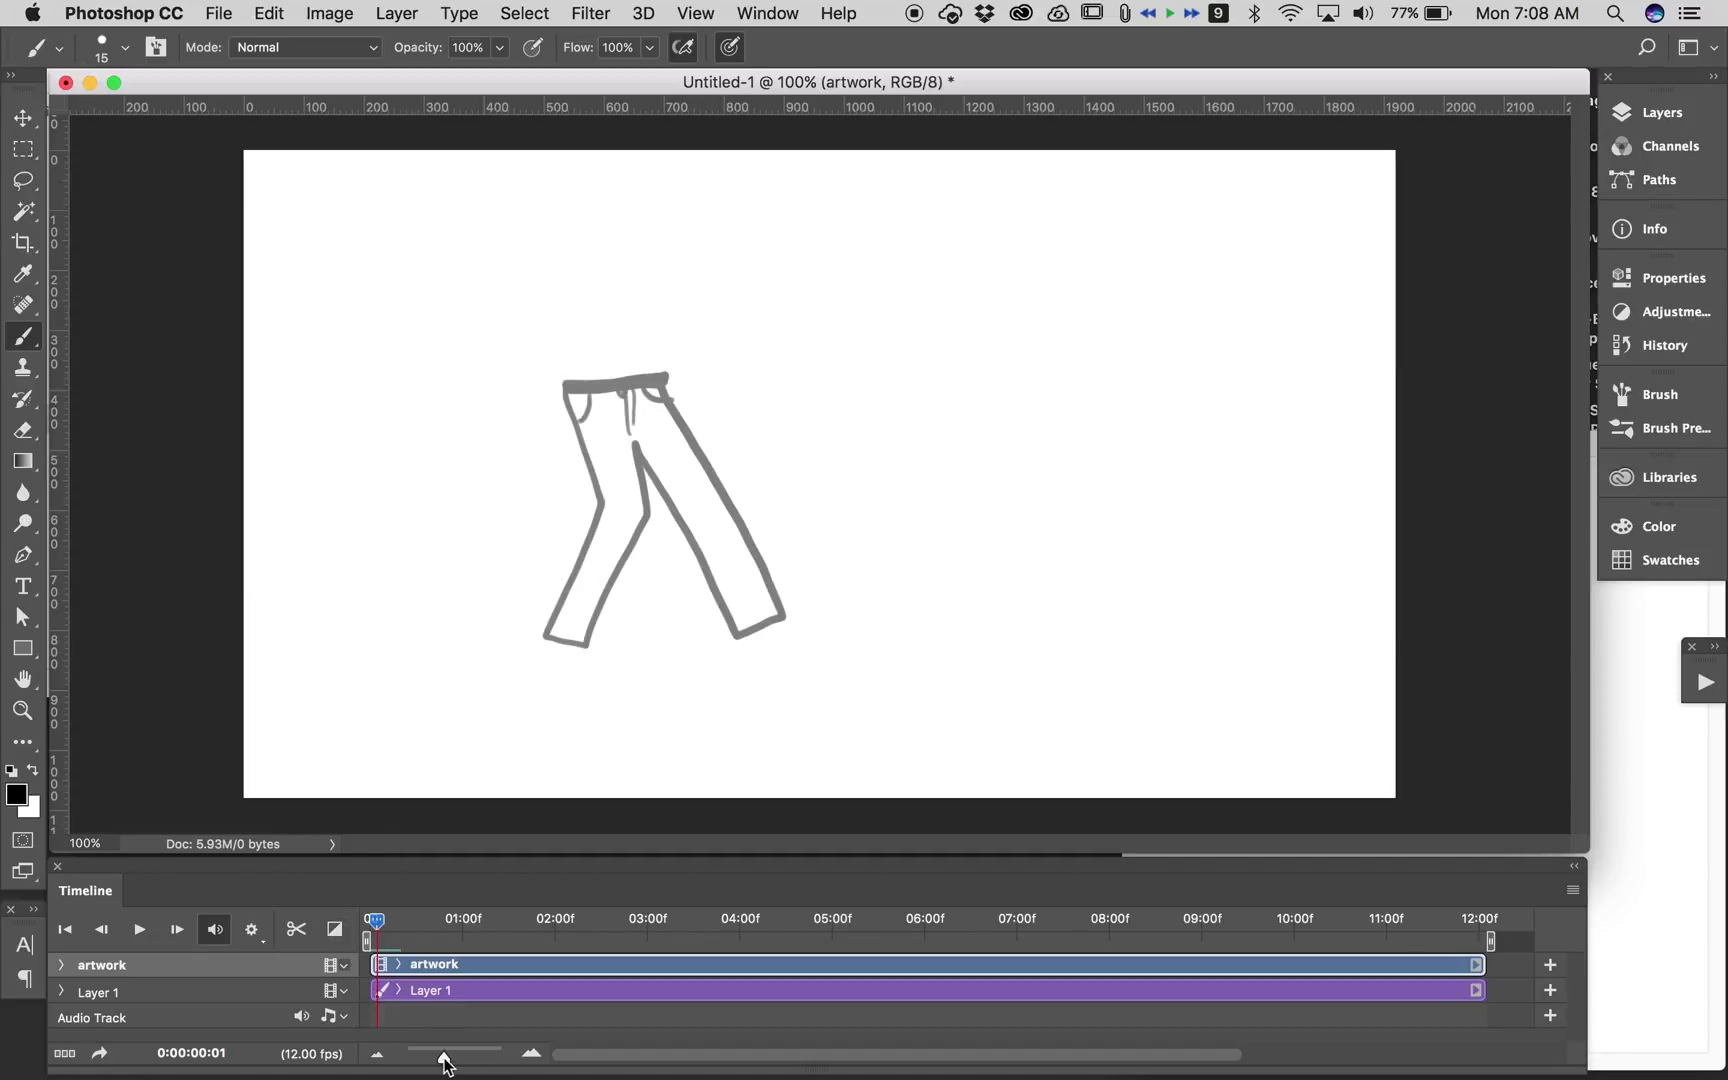
# Magnify the timeline and switch between its first two frames to compare the drawing with its onion skin.
pyautogui.moveTo(446, 1057); pyautogui.dragTo(491, 1058)
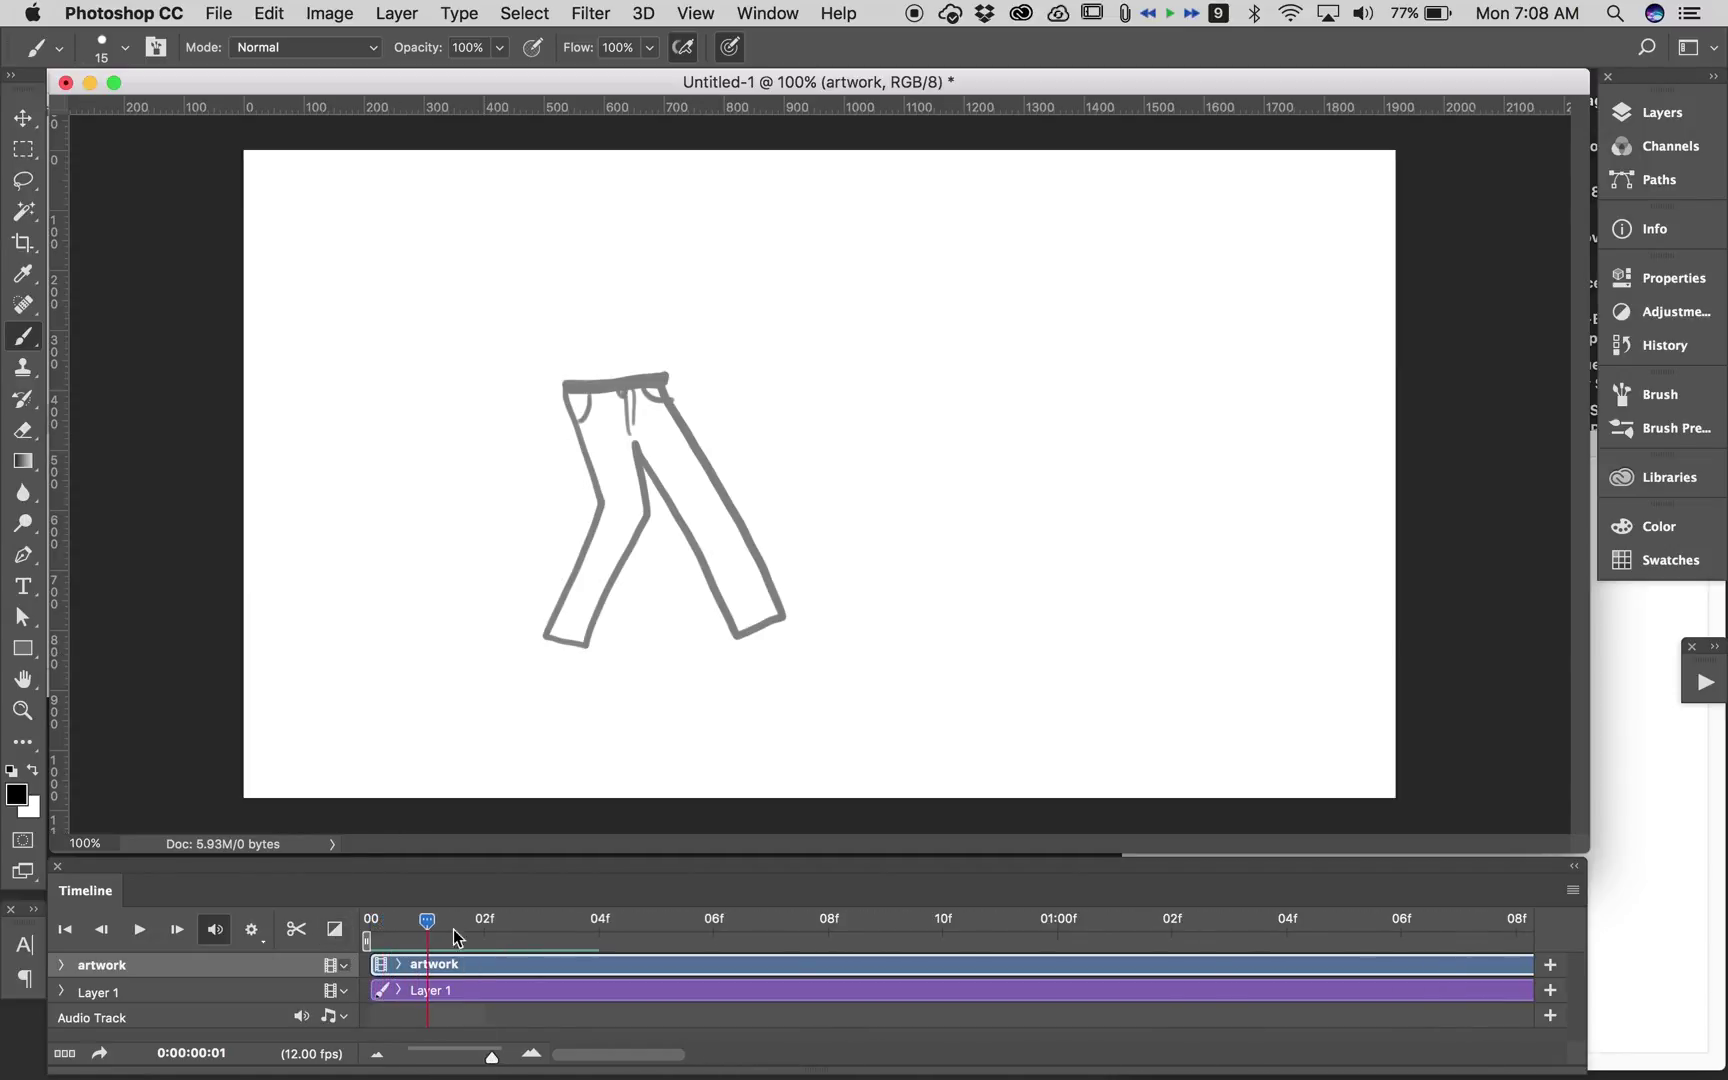
pyautogui.click(360, 922)
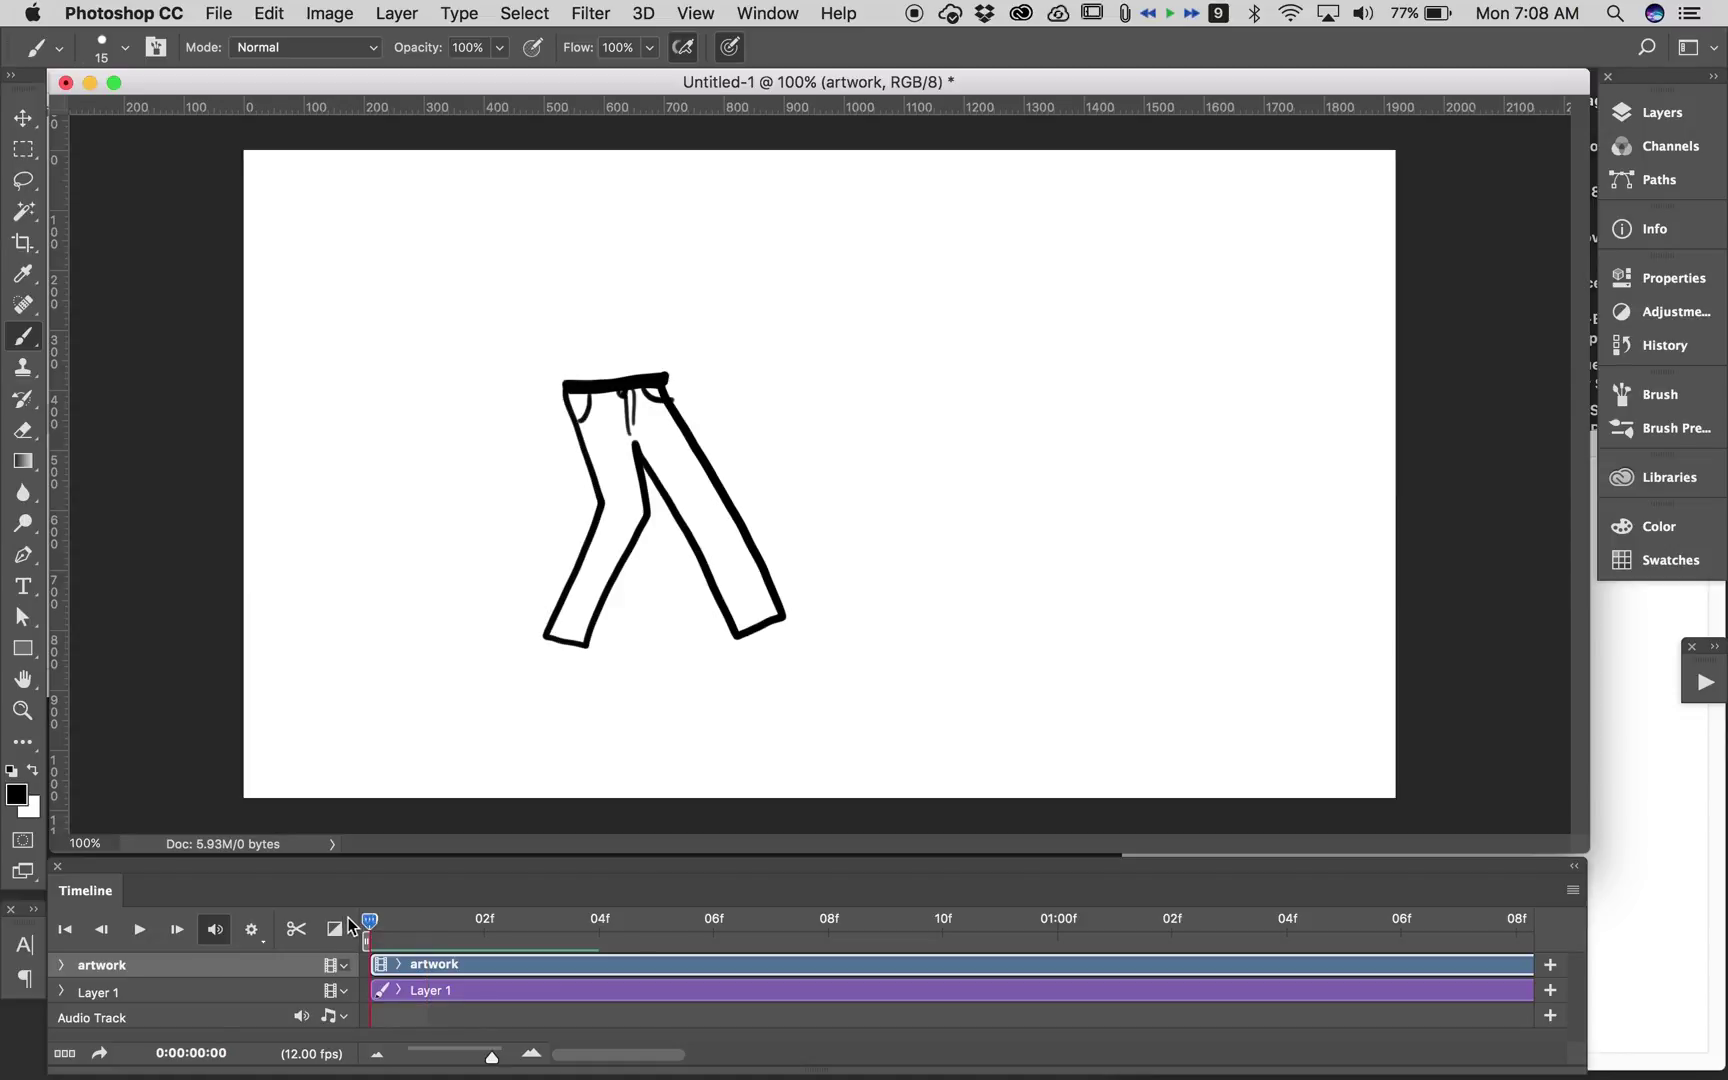
pyautogui.click(408, 918)
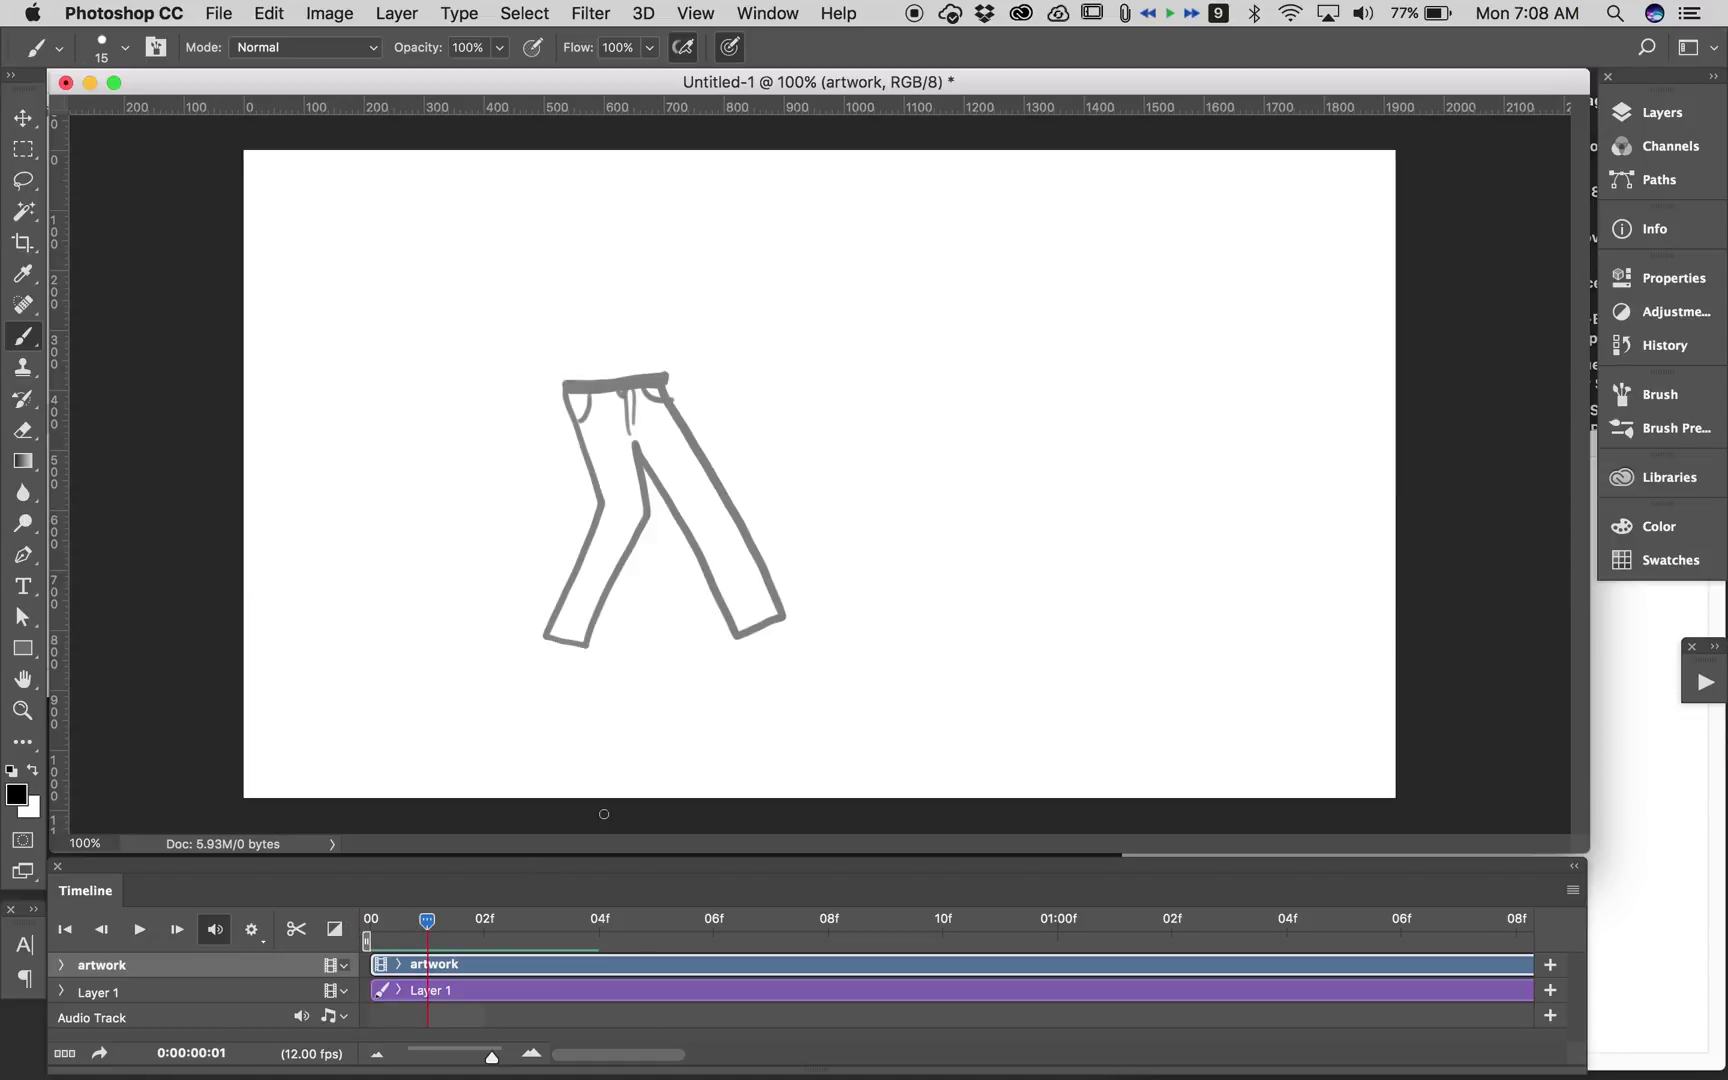
# Set the onion skin count to 3 frames before the current frame.
pyautogui.click(1572, 891)
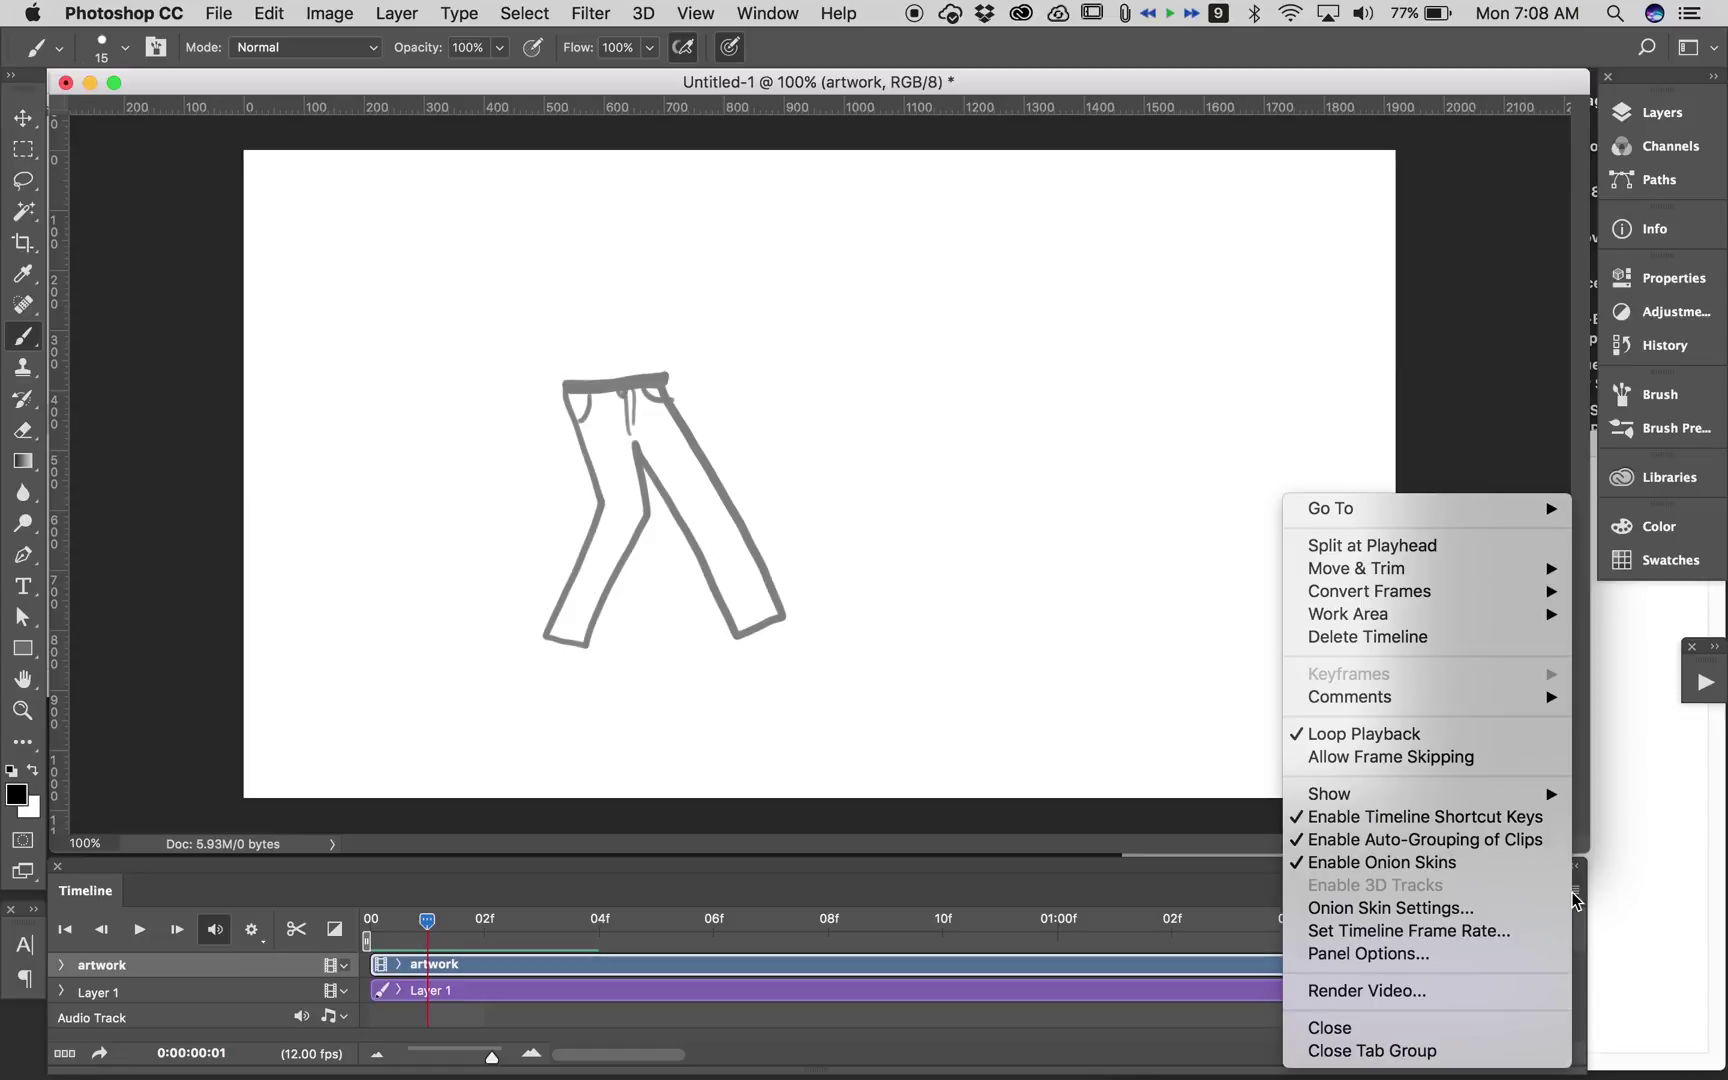
pyautogui.click(1388, 908)
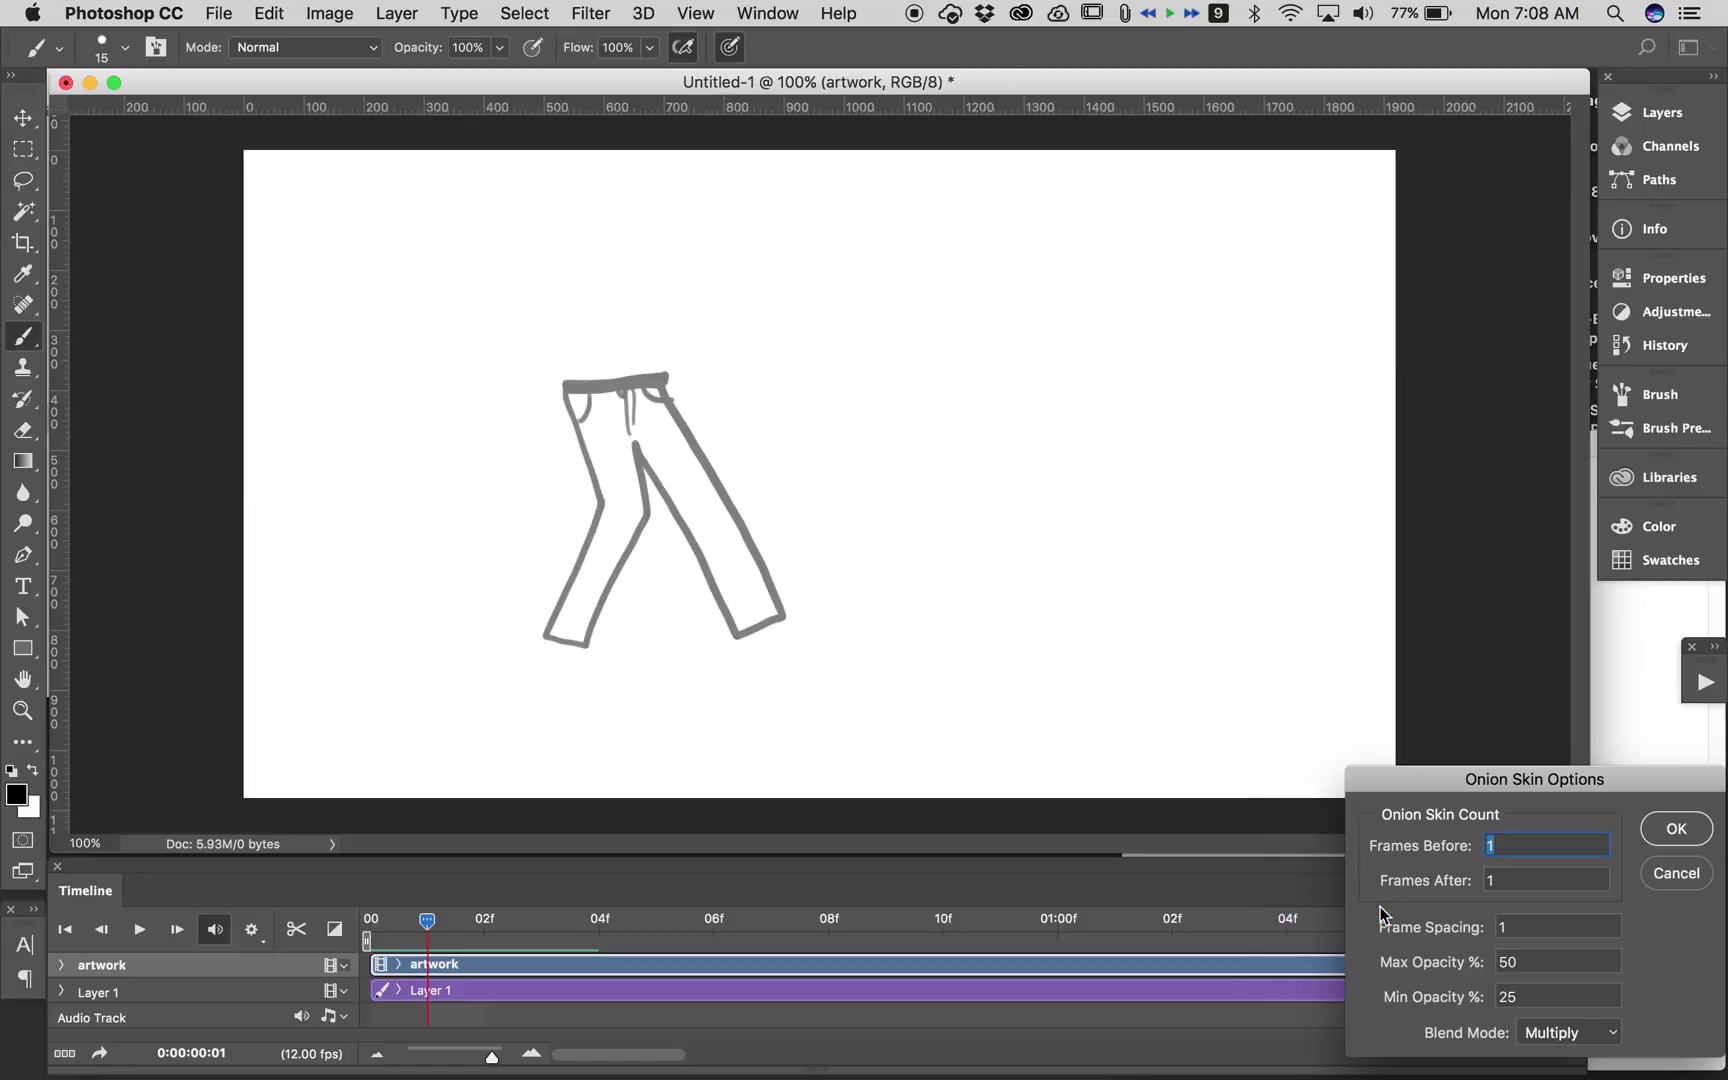
pyautogui.moveTo(1516, 788); pyautogui.dragTo(1354, 664)
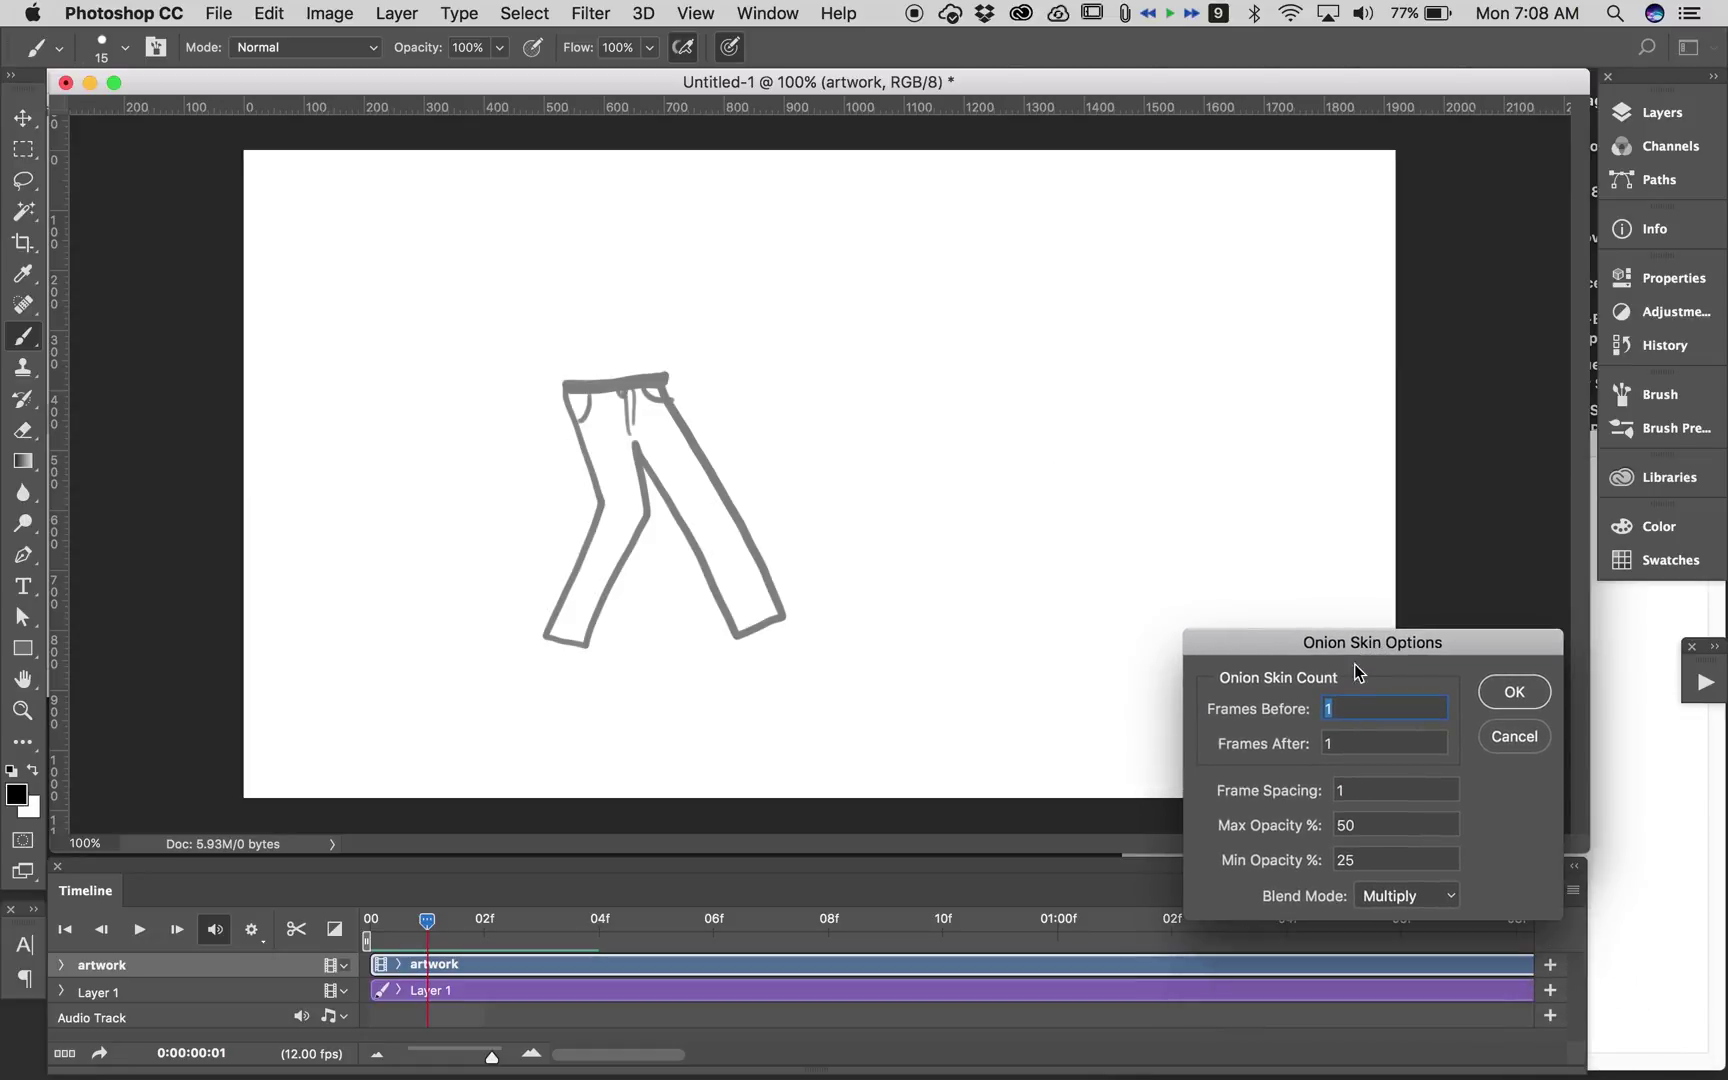
pyautogui.write('3')
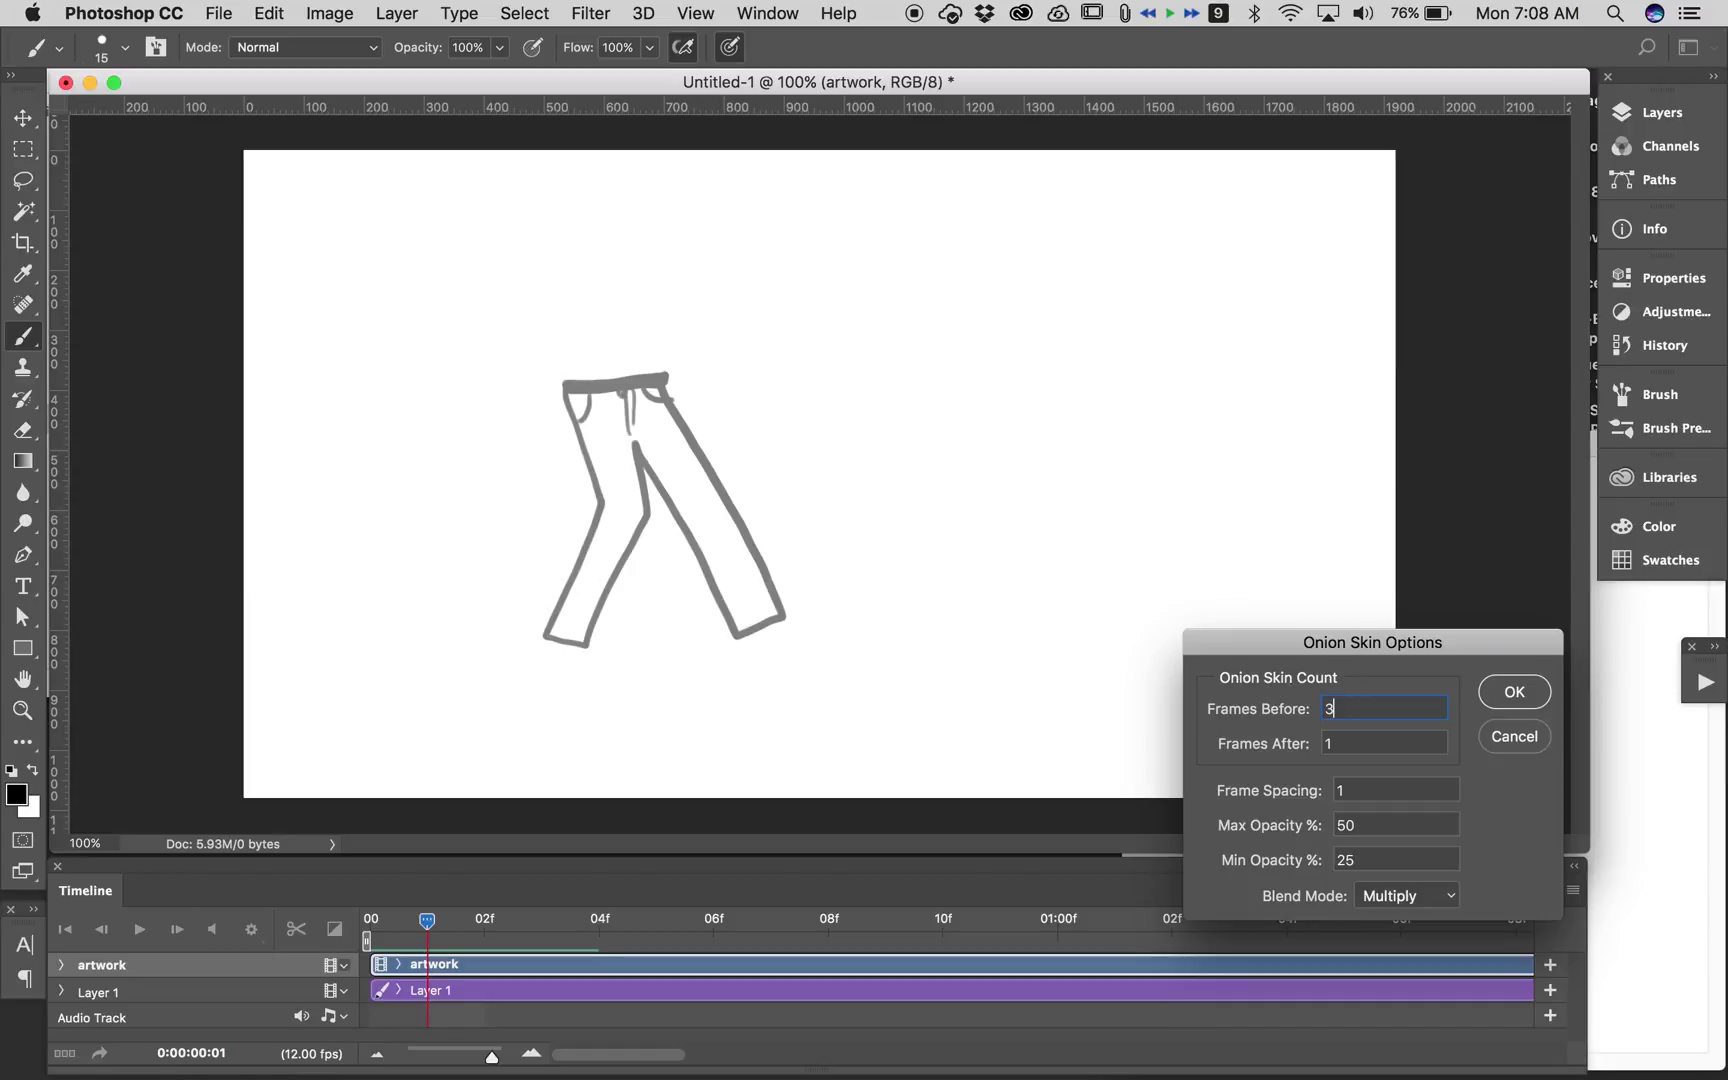
pyautogui.click(1512, 692)
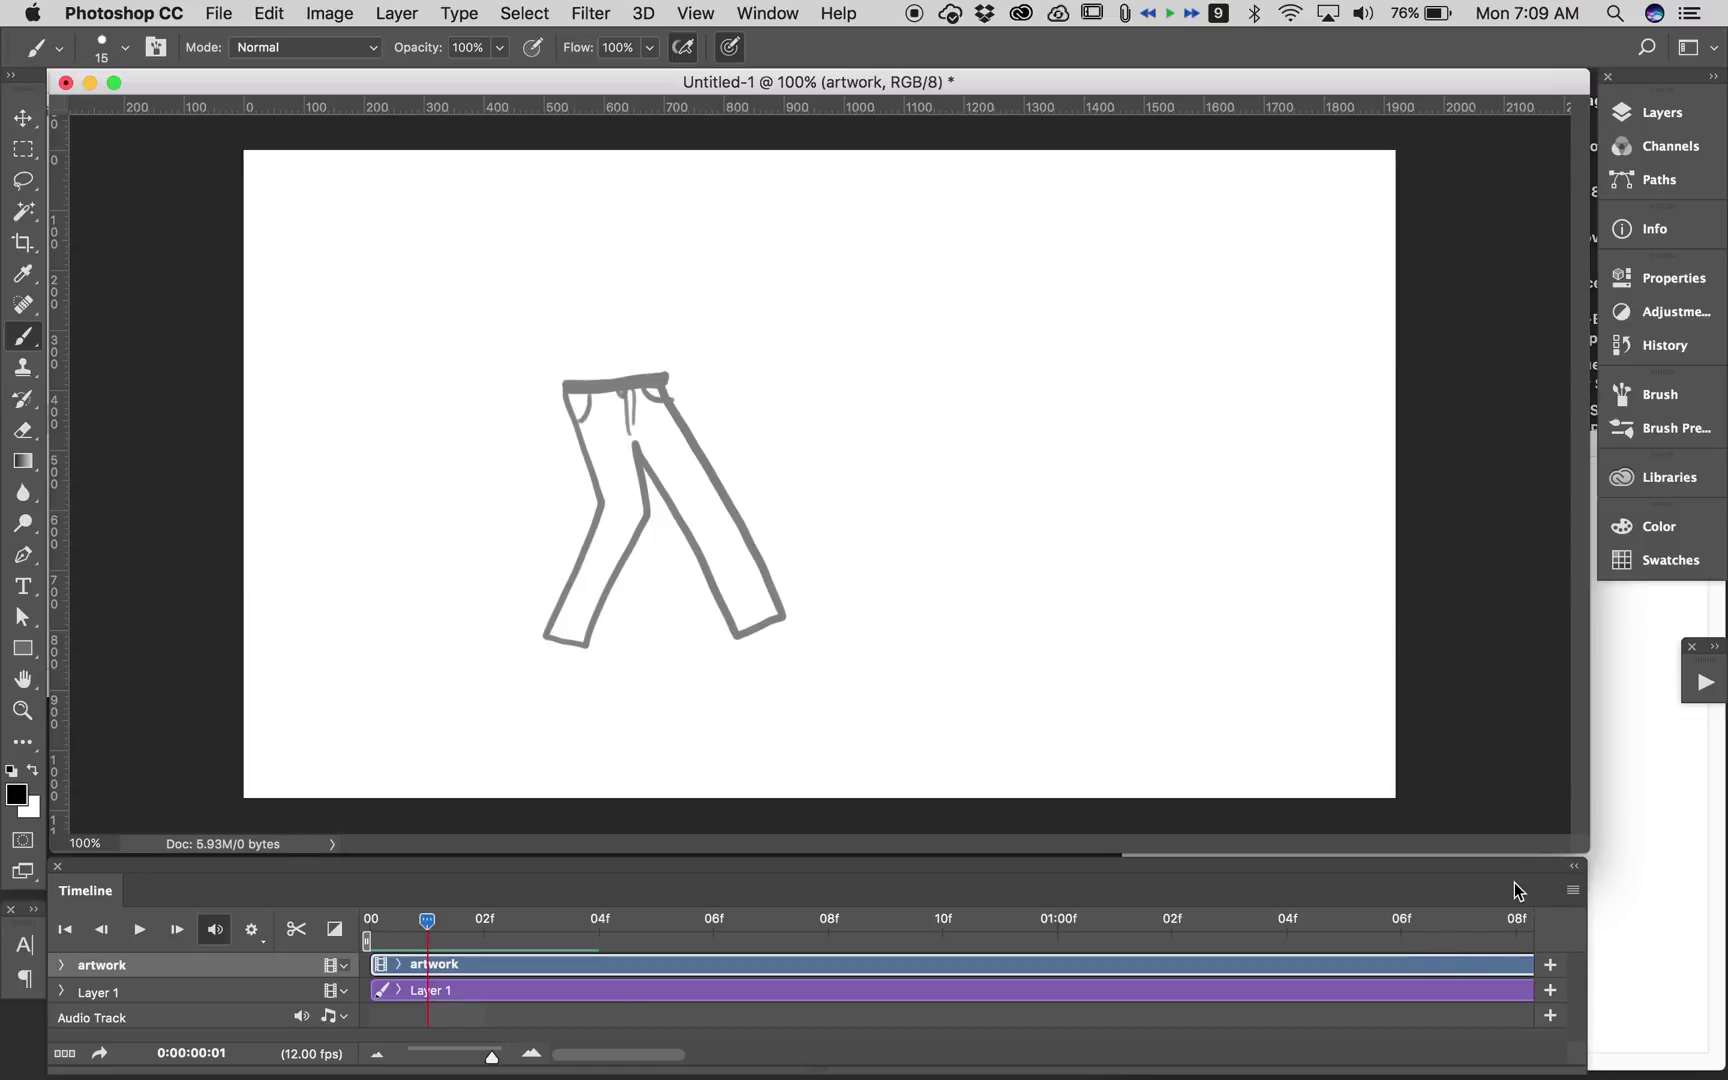
# Draw the trousers' next walking pose on the second frame, shifted slightly right of the onion-skinned drawing.
pyautogui.moveTo(580, 390)
pyautogui.mouseDown()
pyautogui.moveTo(694, 380)
pyautogui.moveTo(585, 390)
pyautogui.moveTo(612, 480)
pyautogui.moveTo(572, 632)
pyautogui.moveTo(655, 468)
pyautogui.moveTo(765, 633)
pyautogui.moveTo(770, 510)
pyautogui.moveTo(686, 383)
pyautogui.mouseUp()
pyautogui.moveTo(668, 392)
pyautogui.mouseDown()
pyautogui.moveTo(695, 412)
pyautogui.moveTo(614, 400)
pyautogui.moveTo(652, 432)
pyautogui.mouseUp()
pyautogui.moveTo(658, 395); pyautogui.dragTo(656, 434)
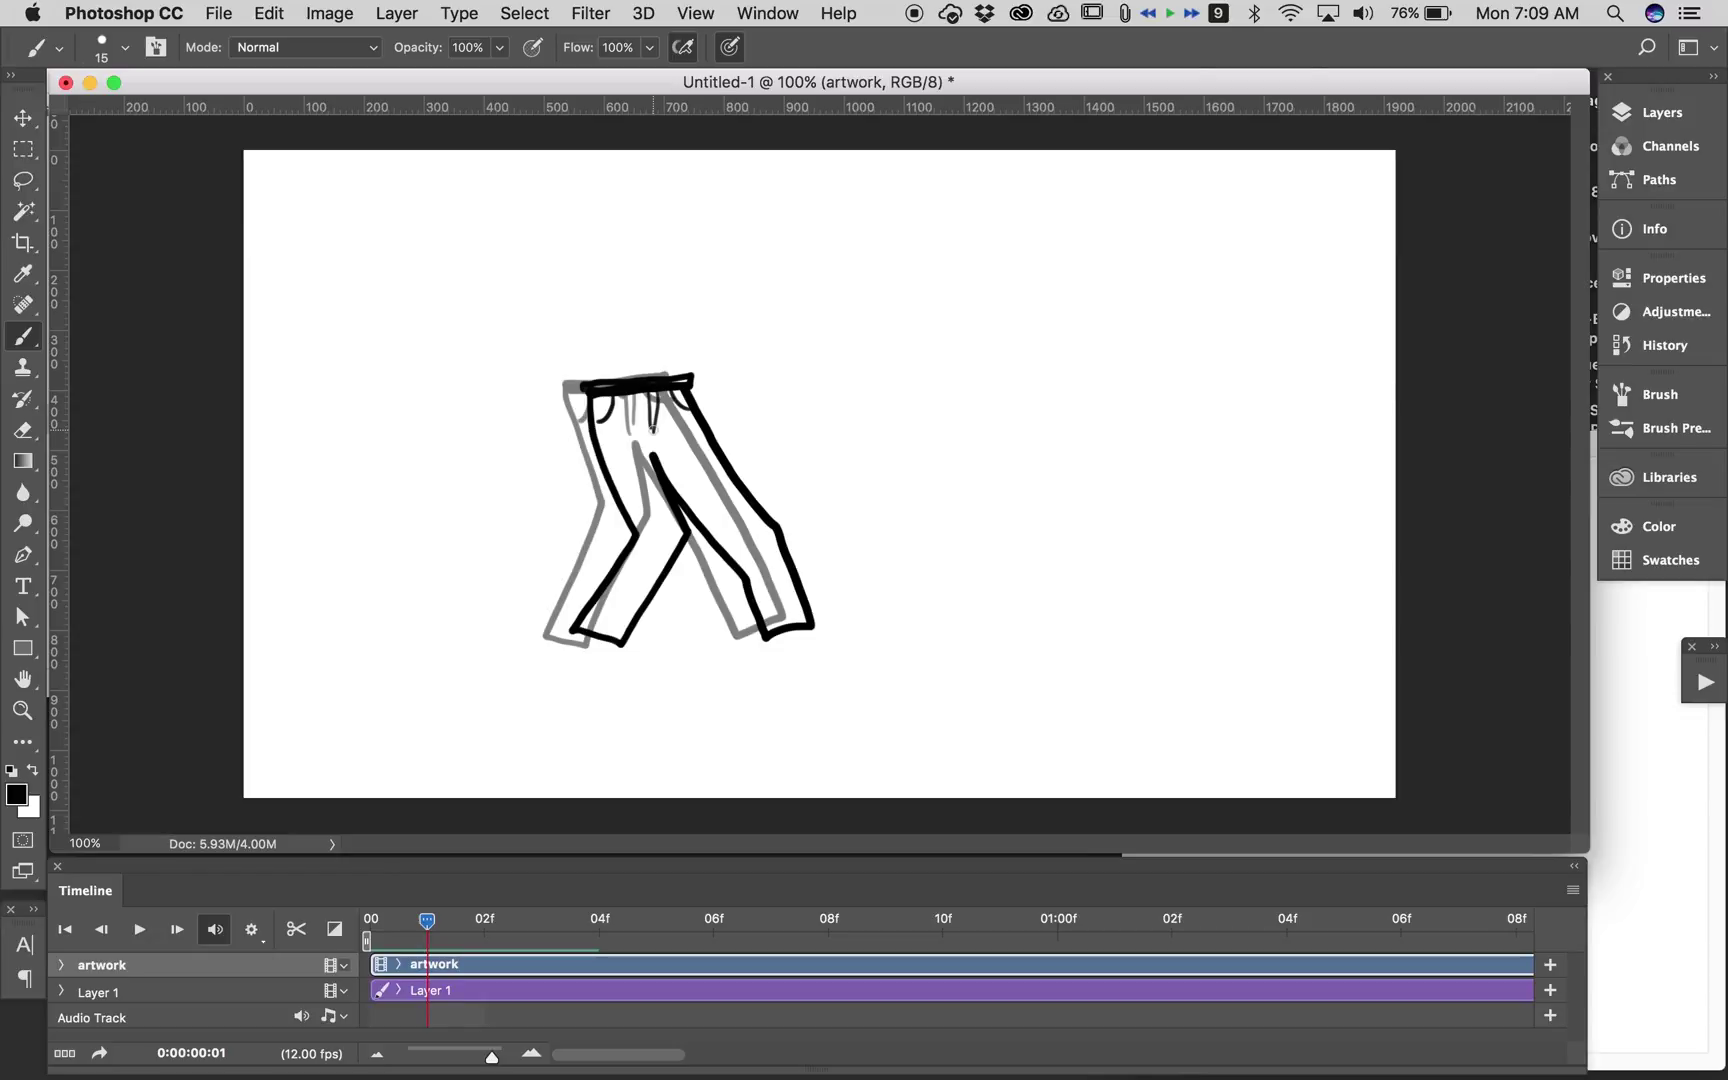
# Set the onion skins' maximum opacity to 25% and minimum opacity to 10%.
pyautogui.click(1574, 891)
pyautogui.click(1413, 906)
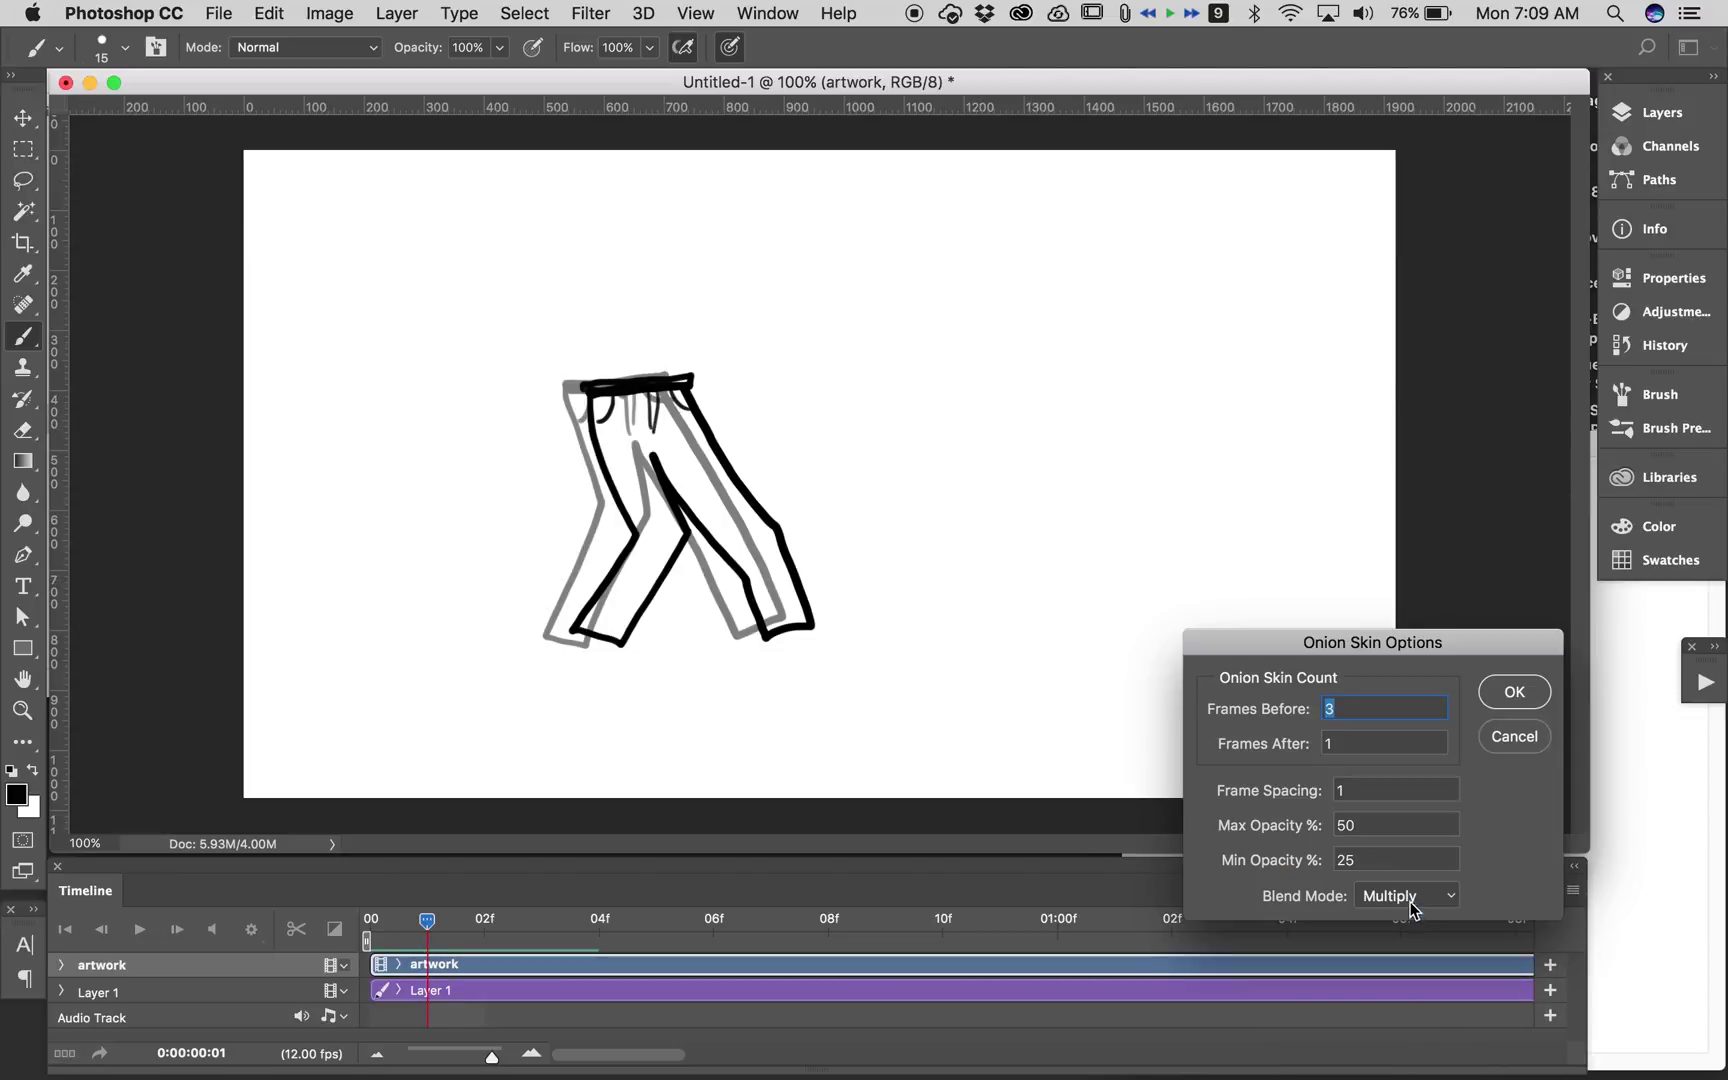
pyautogui.doubleClick(1371, 823)
pyautogui.write('25')
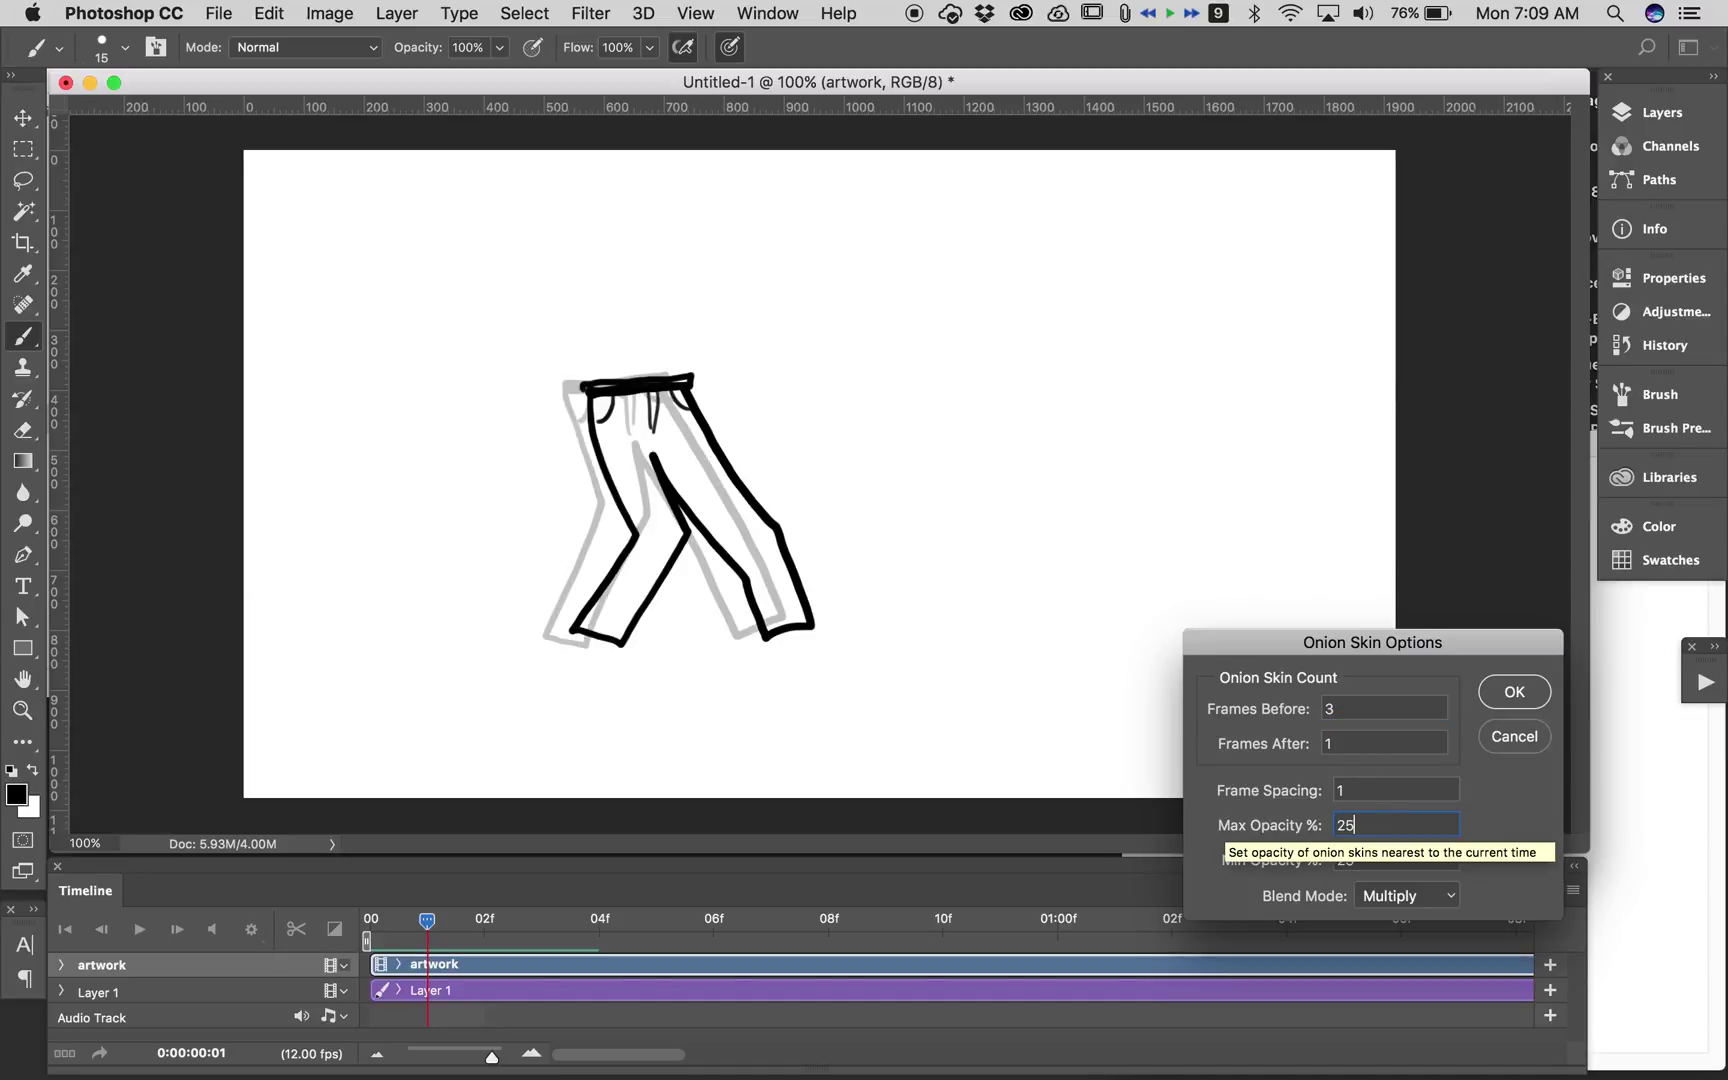
pyautogui.press('Tab')
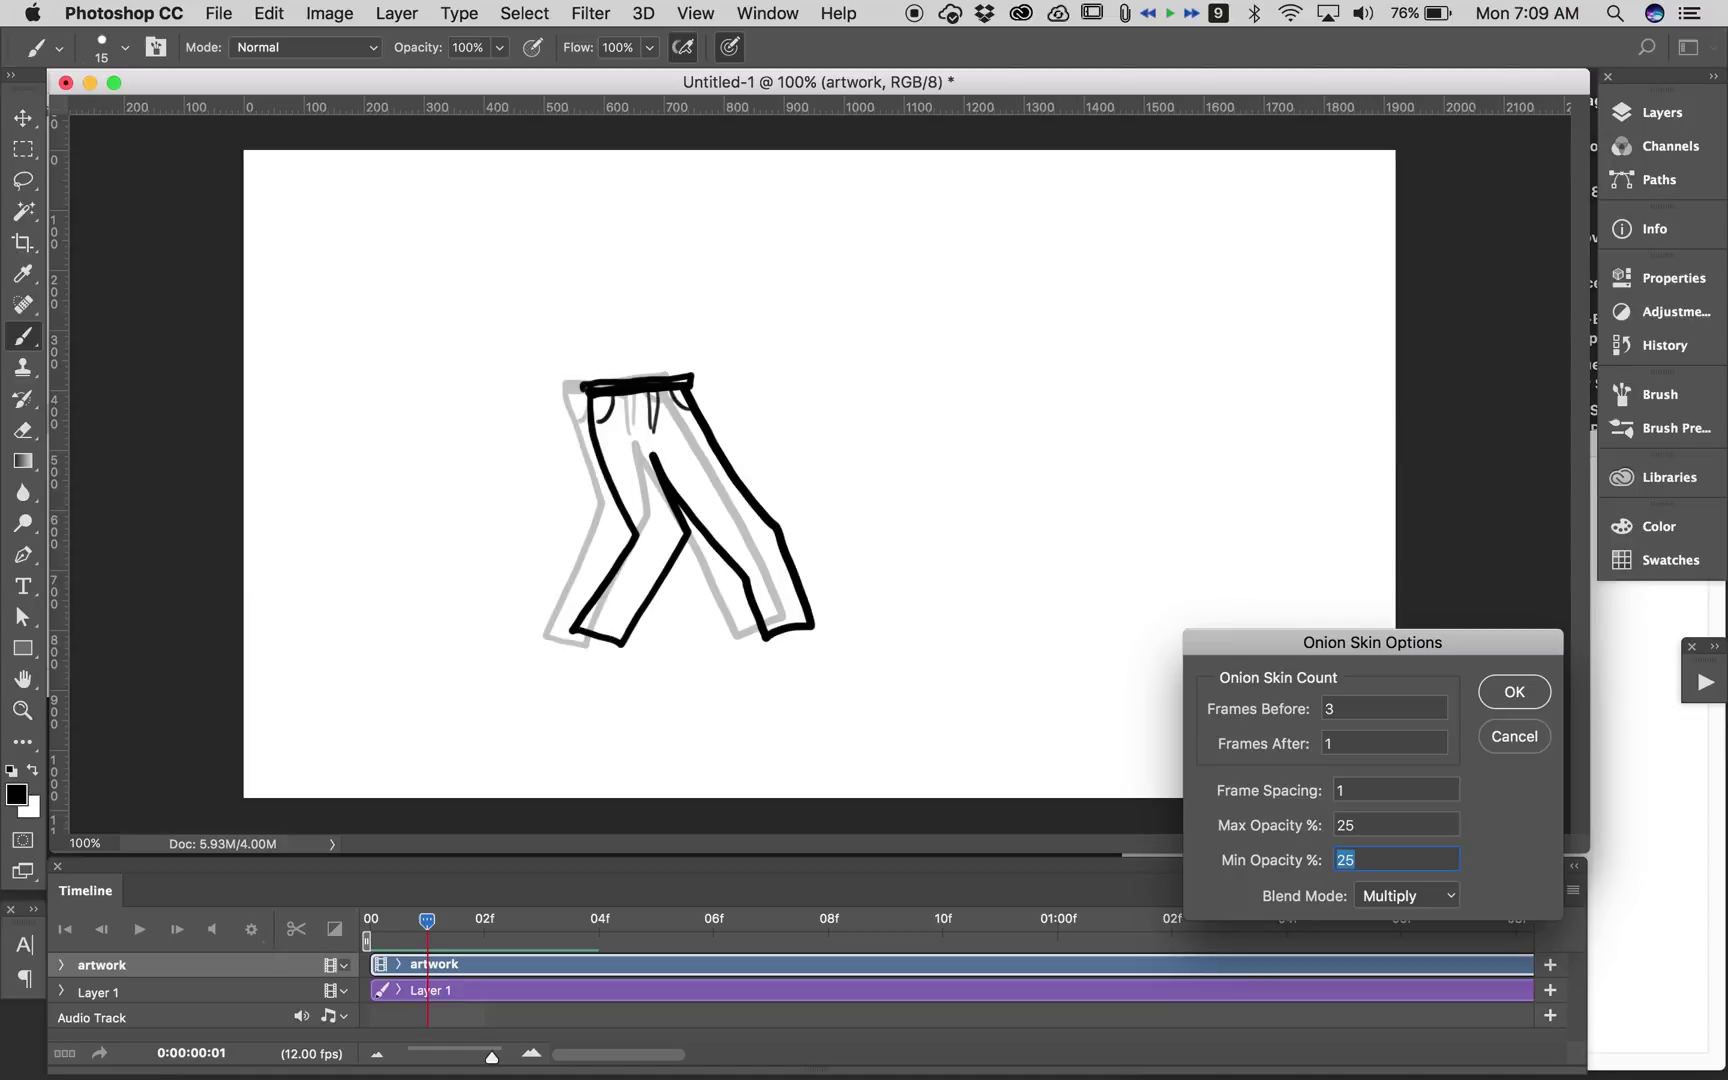
pyautogui.write('10')
pyautogui.click(1498, 691)
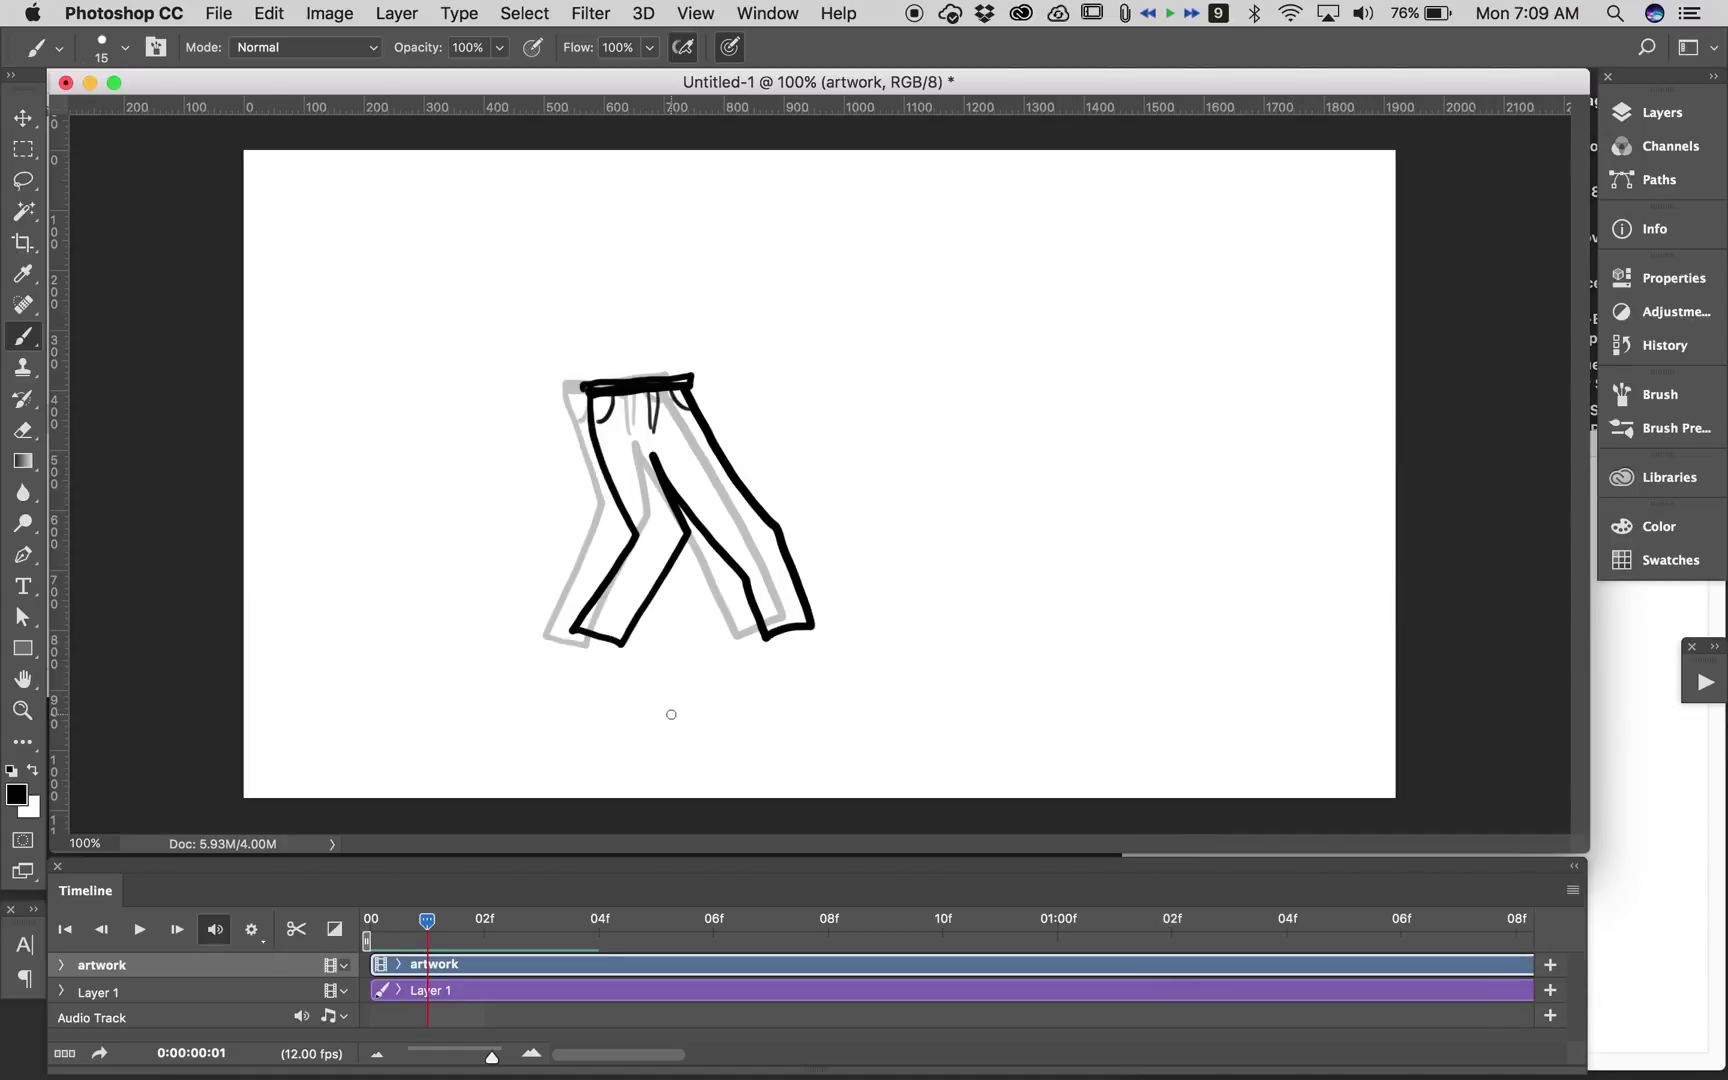
# Flip through the first three frames to compare the onion skins, and draw the trousers' next walking pose on the third frame.
pyautogui.press('Left')
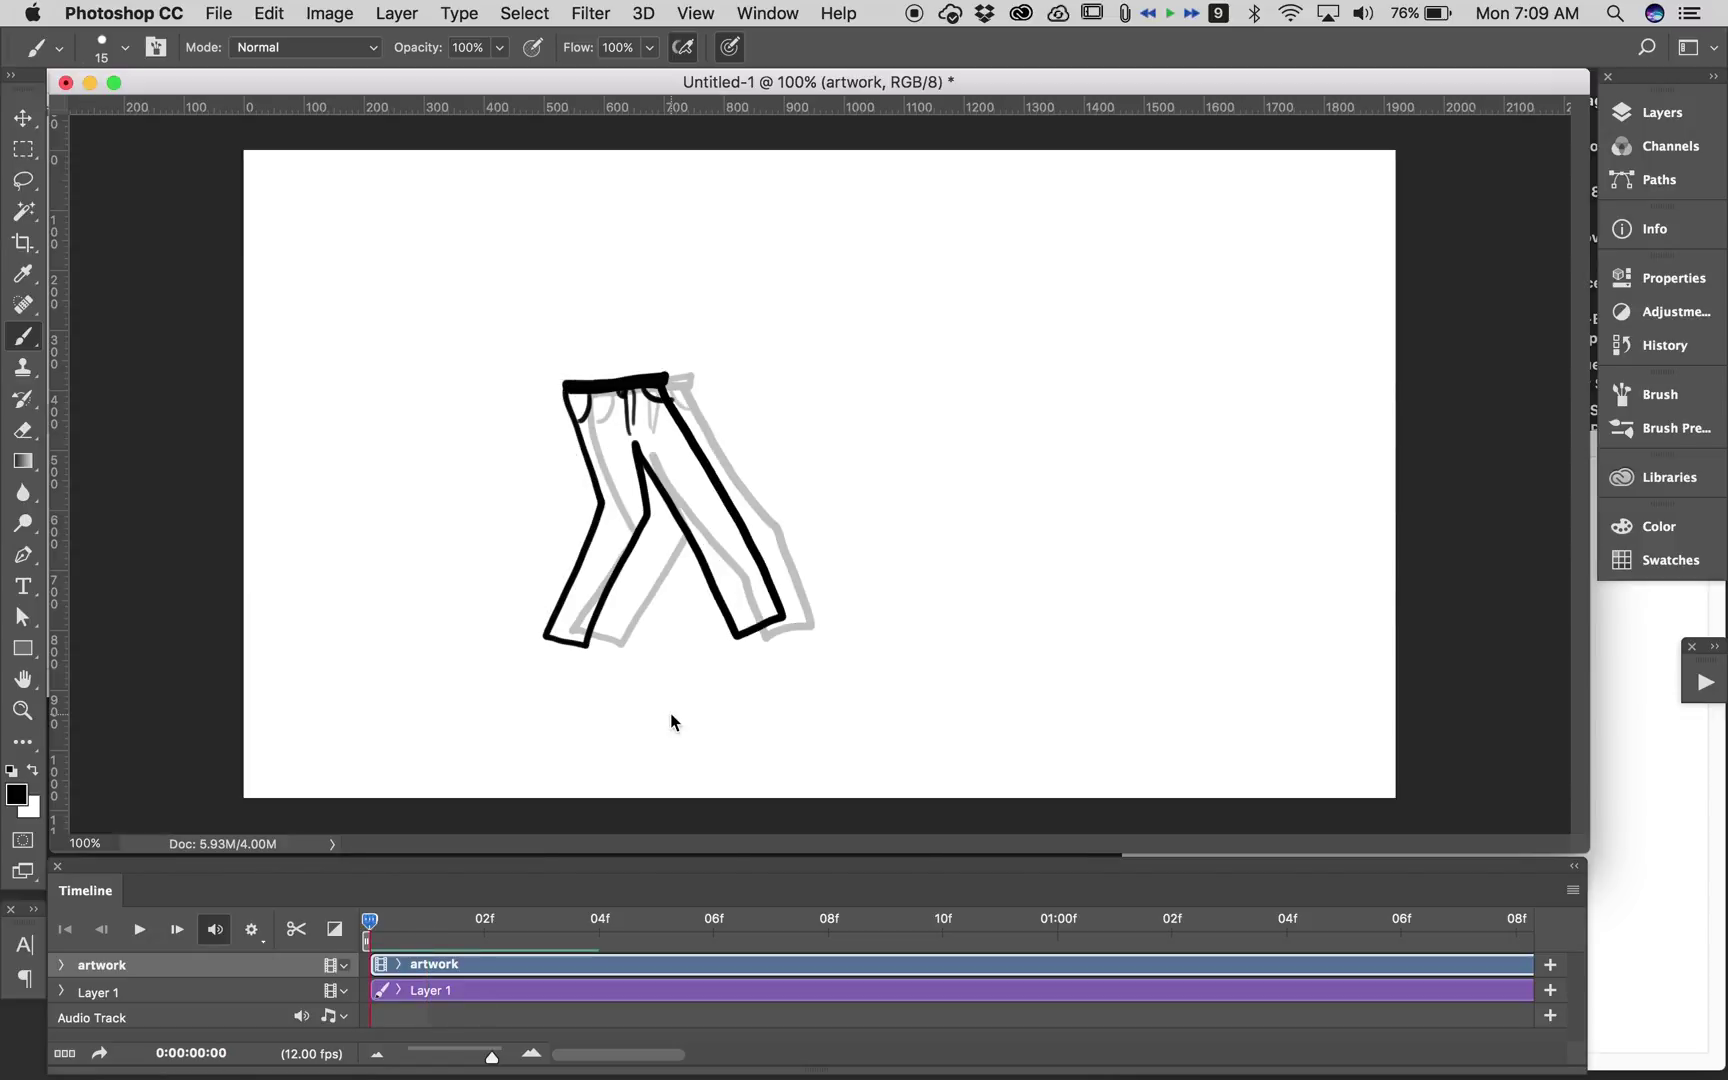
pyautogui.press('Right')
pyautogui.press('Right')
pyautogui.press('Left')
pyautogui.press('Left')
pyautogui.press('Right')
pyautogui.press('Right')
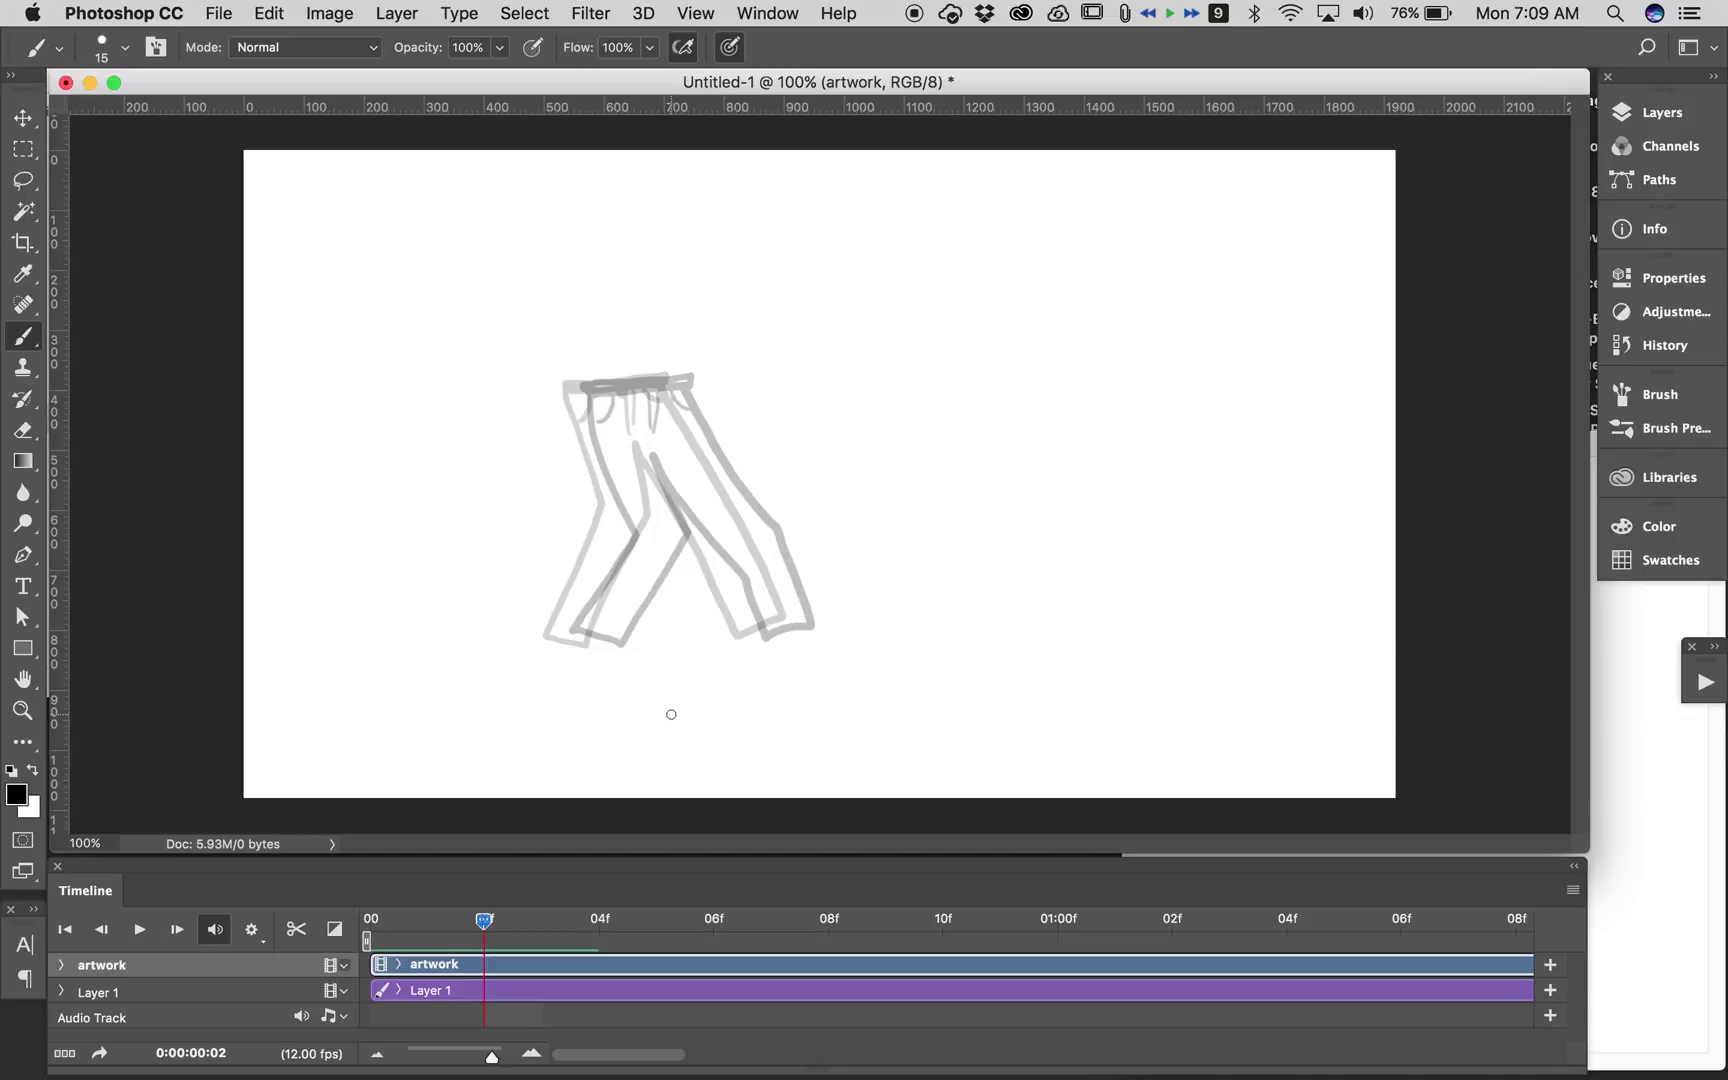
pyautogui.moveTo(618, 390)
pyautogui.mouseDown()
pyautogui.moveTo(707, 376)
pyautogui.moveTo(635, 389)
pyautogui.moveTo(696, 378)
pyautogui.moveTo(642, 468)
pyautogui.moveTo(672, 641)
pyautogui.moveTo(735, 526)
pyautogui.moveTo(704, 469)
pyautogui.moveTo(809, 637)
pyautogui.moveTo(823, 495)
pyautogui.moveTo(708, 390)
pyautogui.moveTo(670, 397)
pyautogui.moveTo(675, 437)
pyautogui.moveTo(681, 389)
pyautogui.moveTo(675, 436)
pyautogui.moveTo(627, 424)
pyautogui.moveTo(720, 404)
pyautogui.mouseUp()
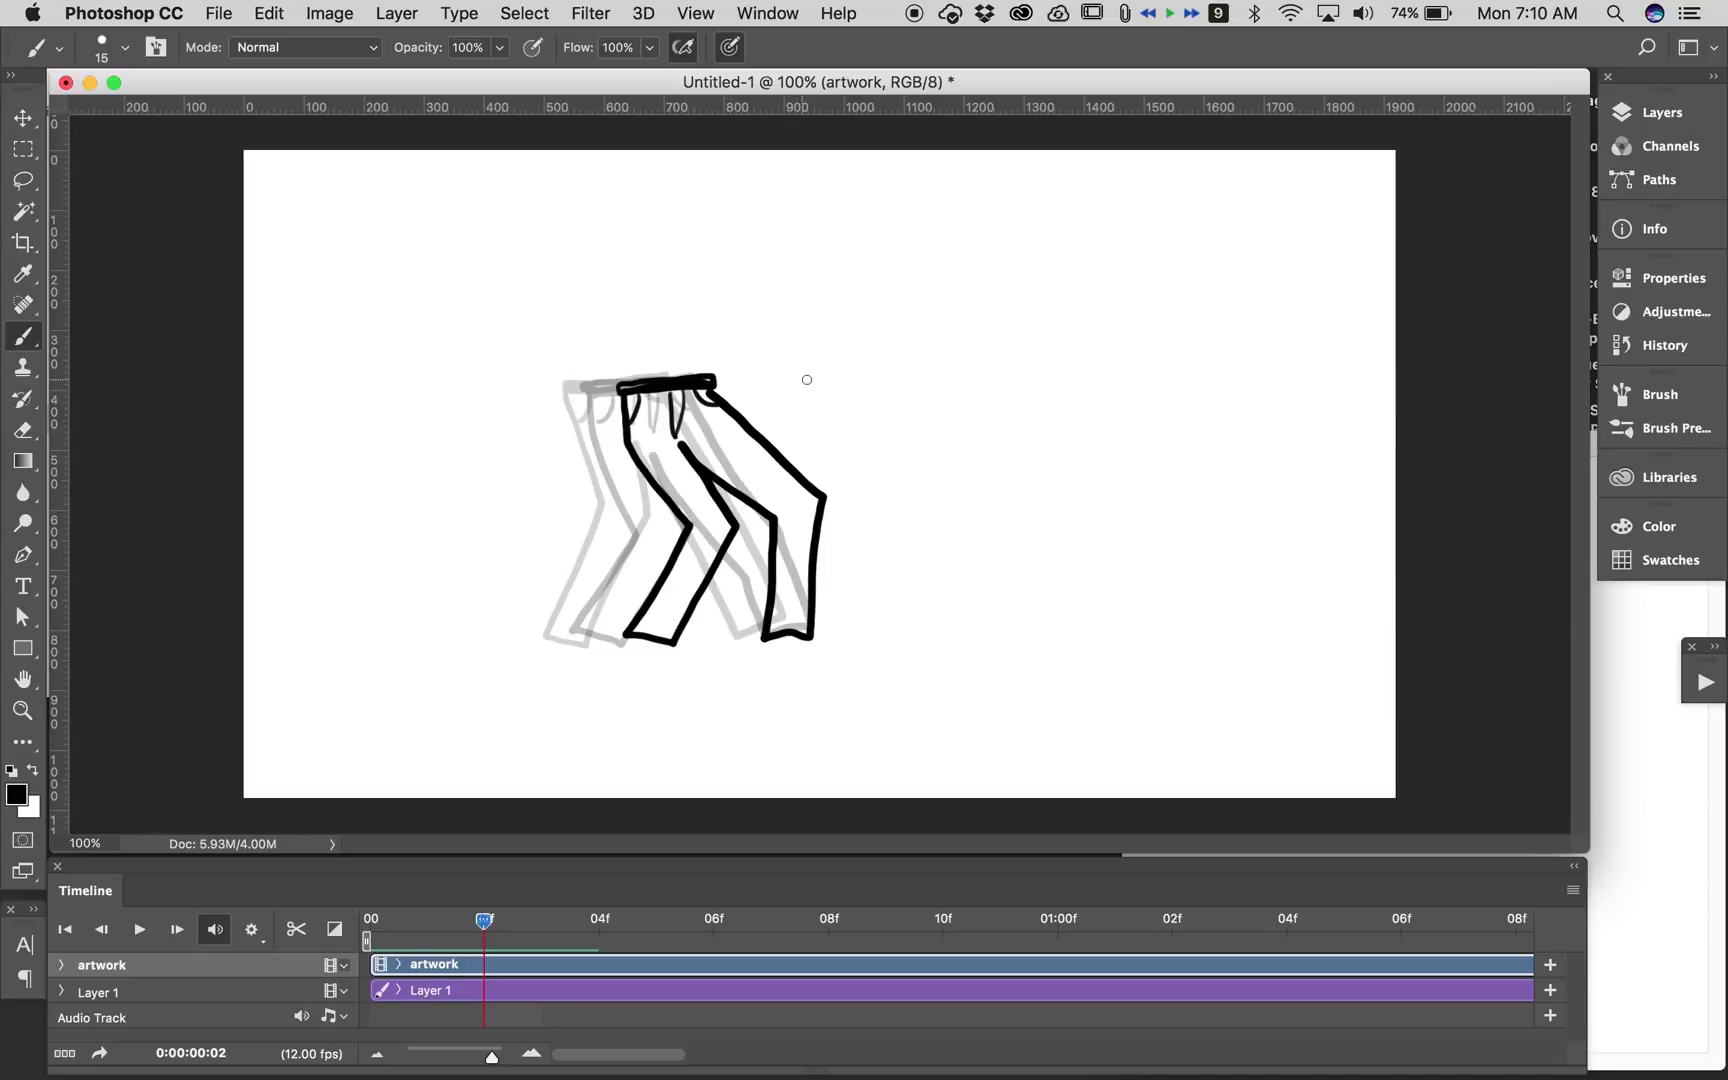
# Turn off onion skins and set the end of the work area at the playhead on frame 0:00:00:02.
pyautogui.click(1570, 893)
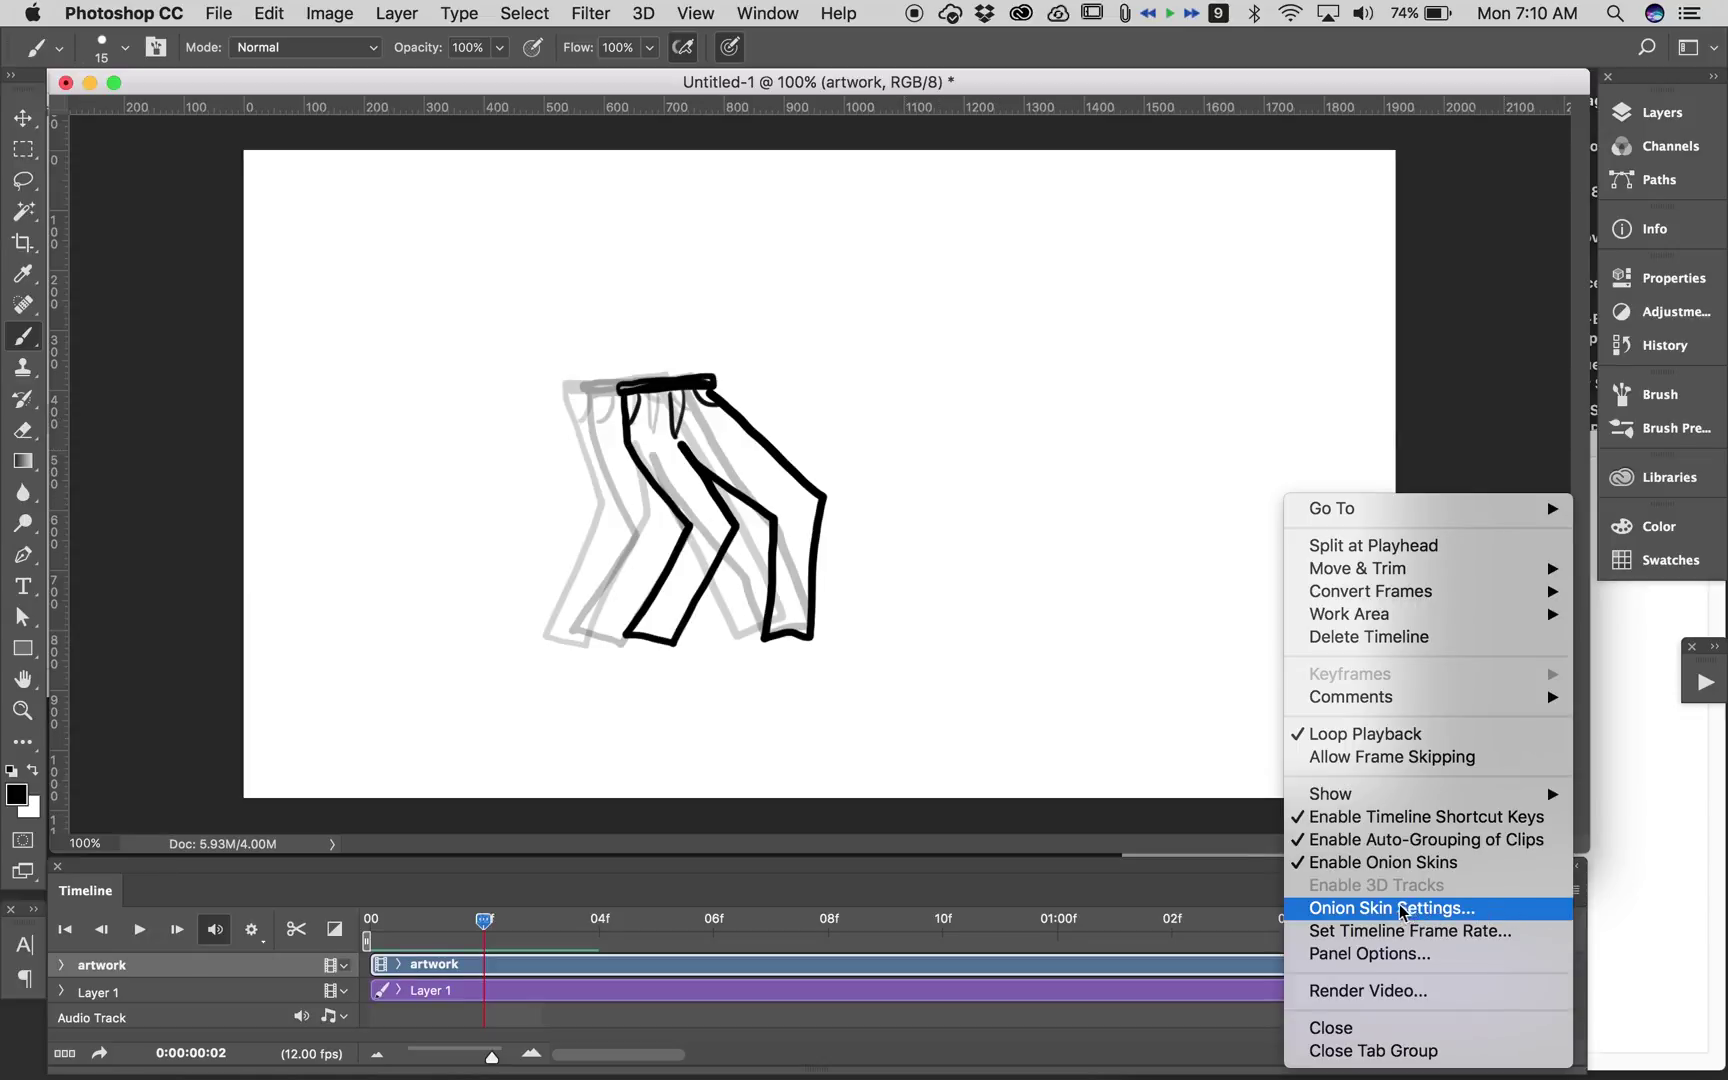
pyautogui.click(1387, 864)
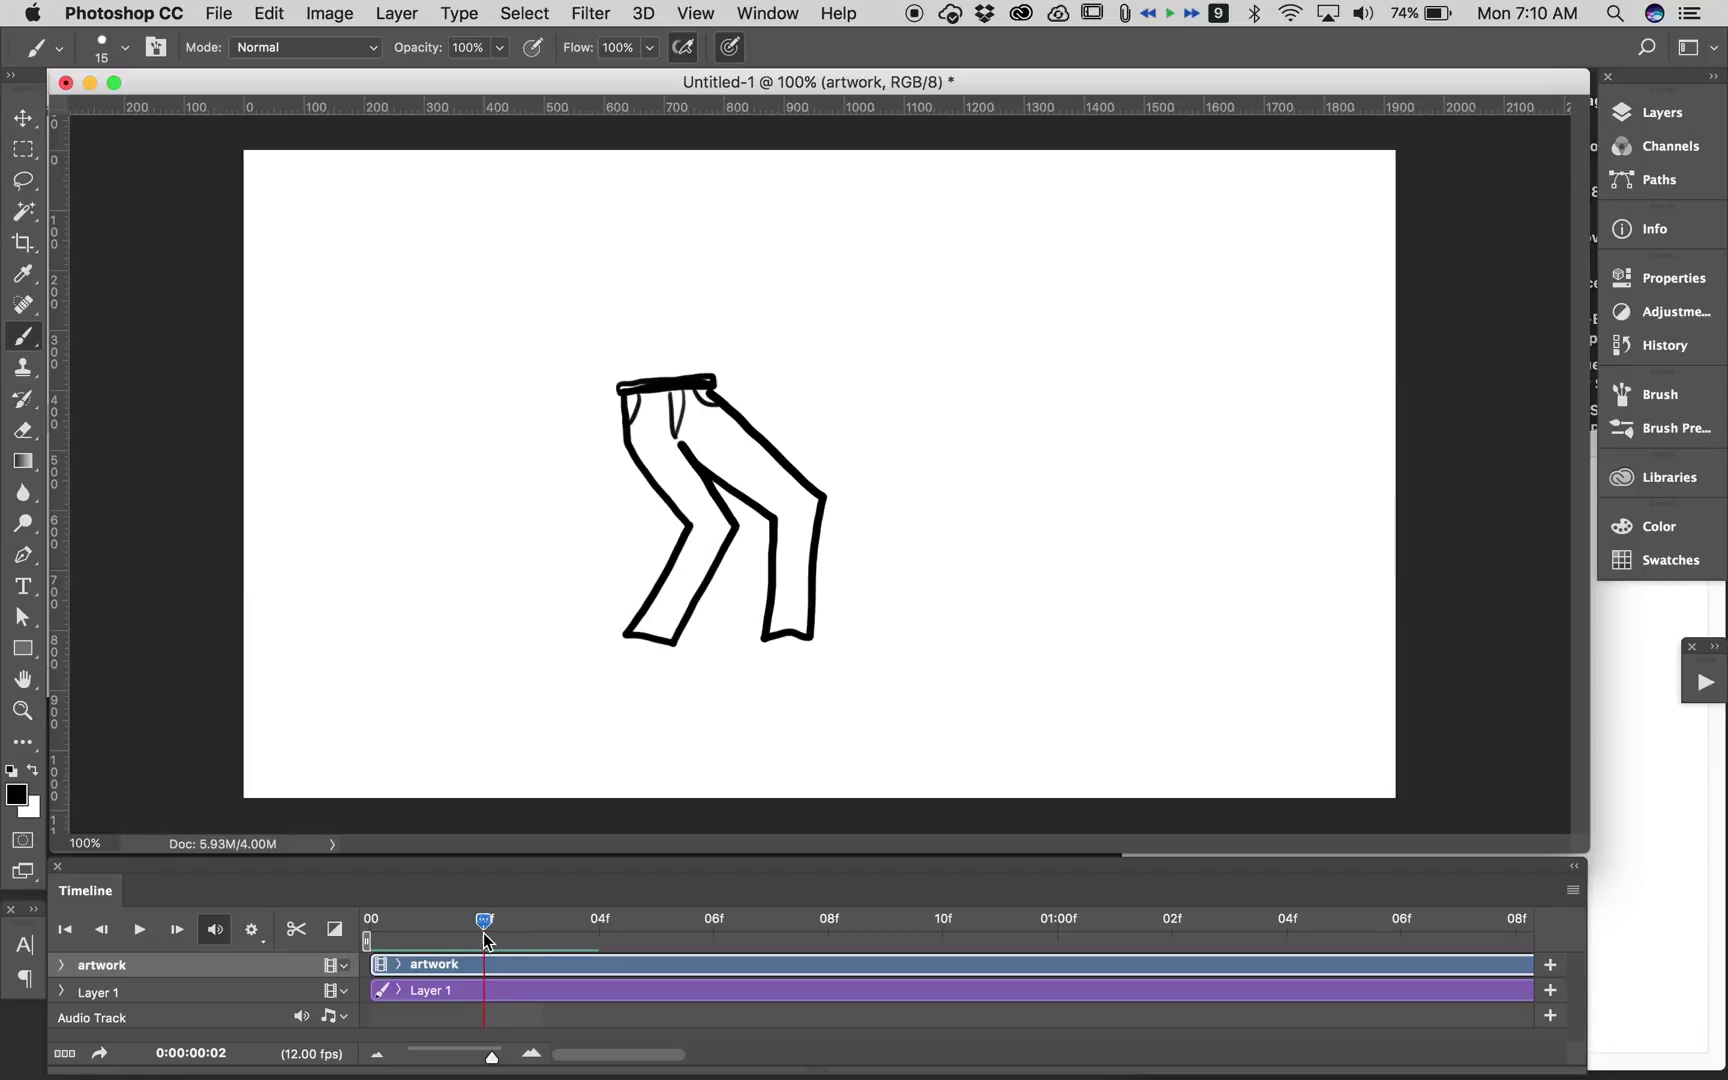
pyautogui.click(1573, 890)
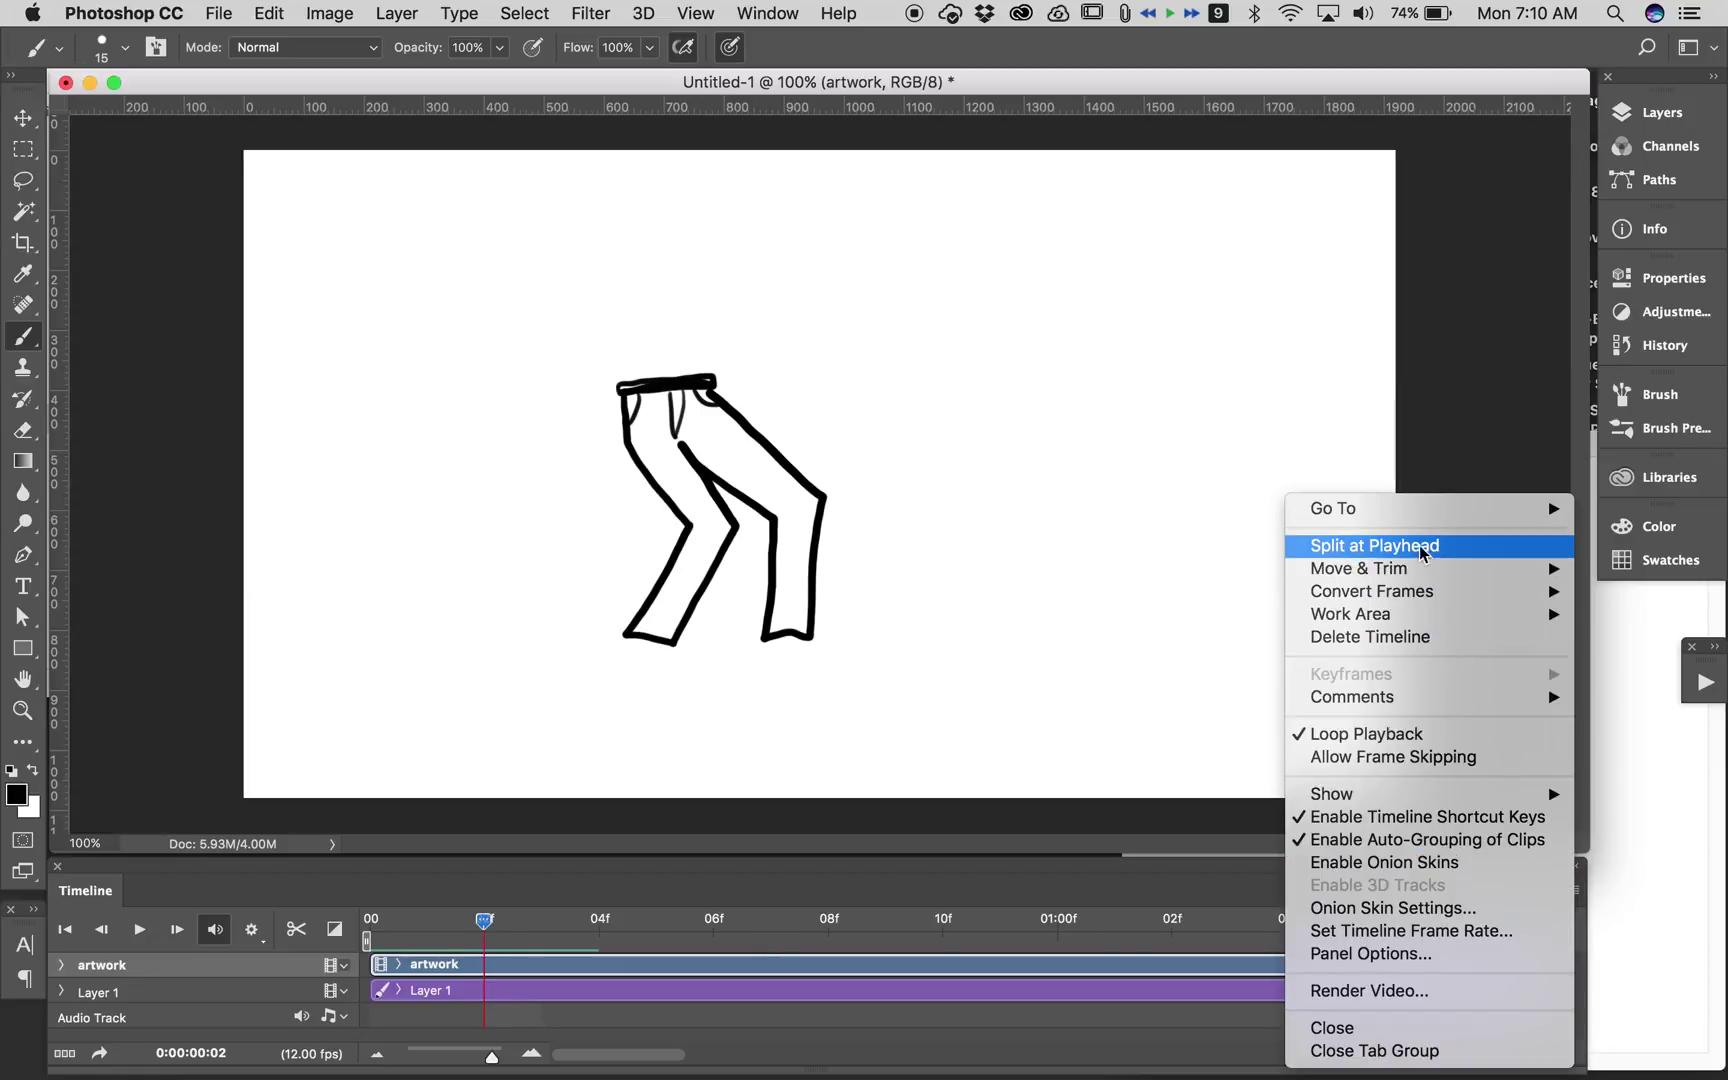
pyautogui.moveTo(1384, 625)
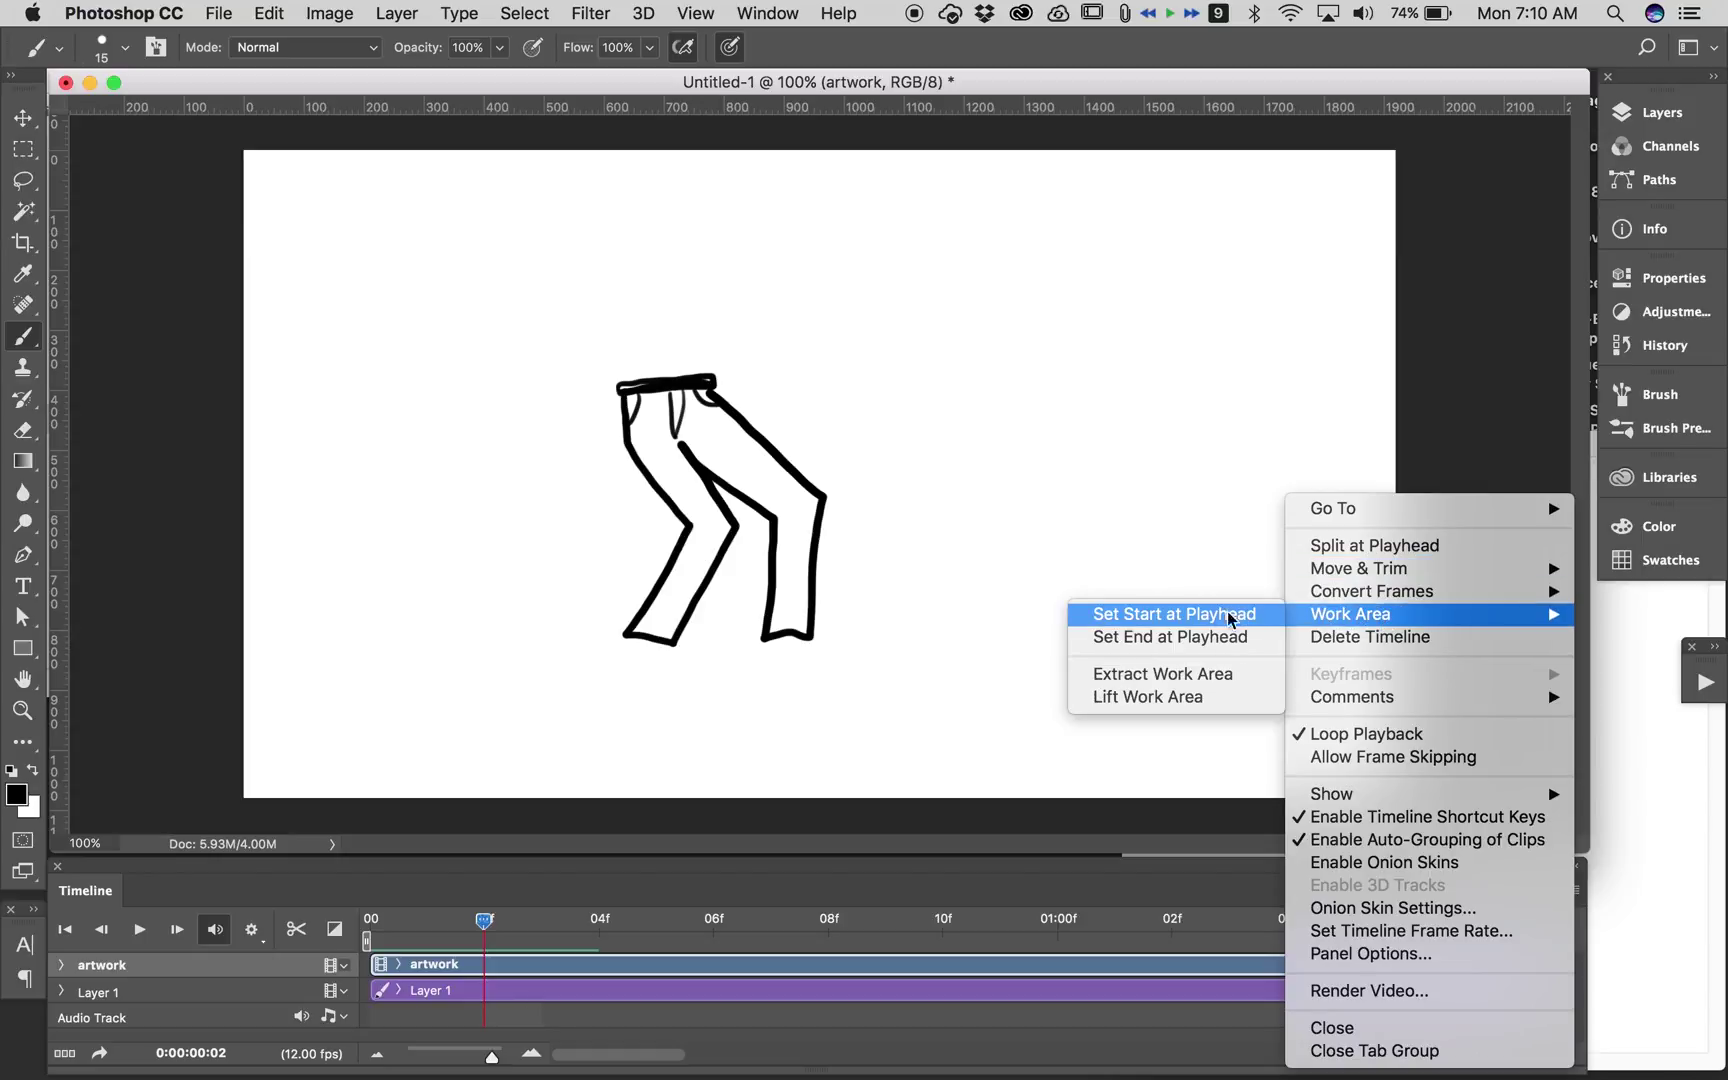
pyautogui.click(1185, 636)
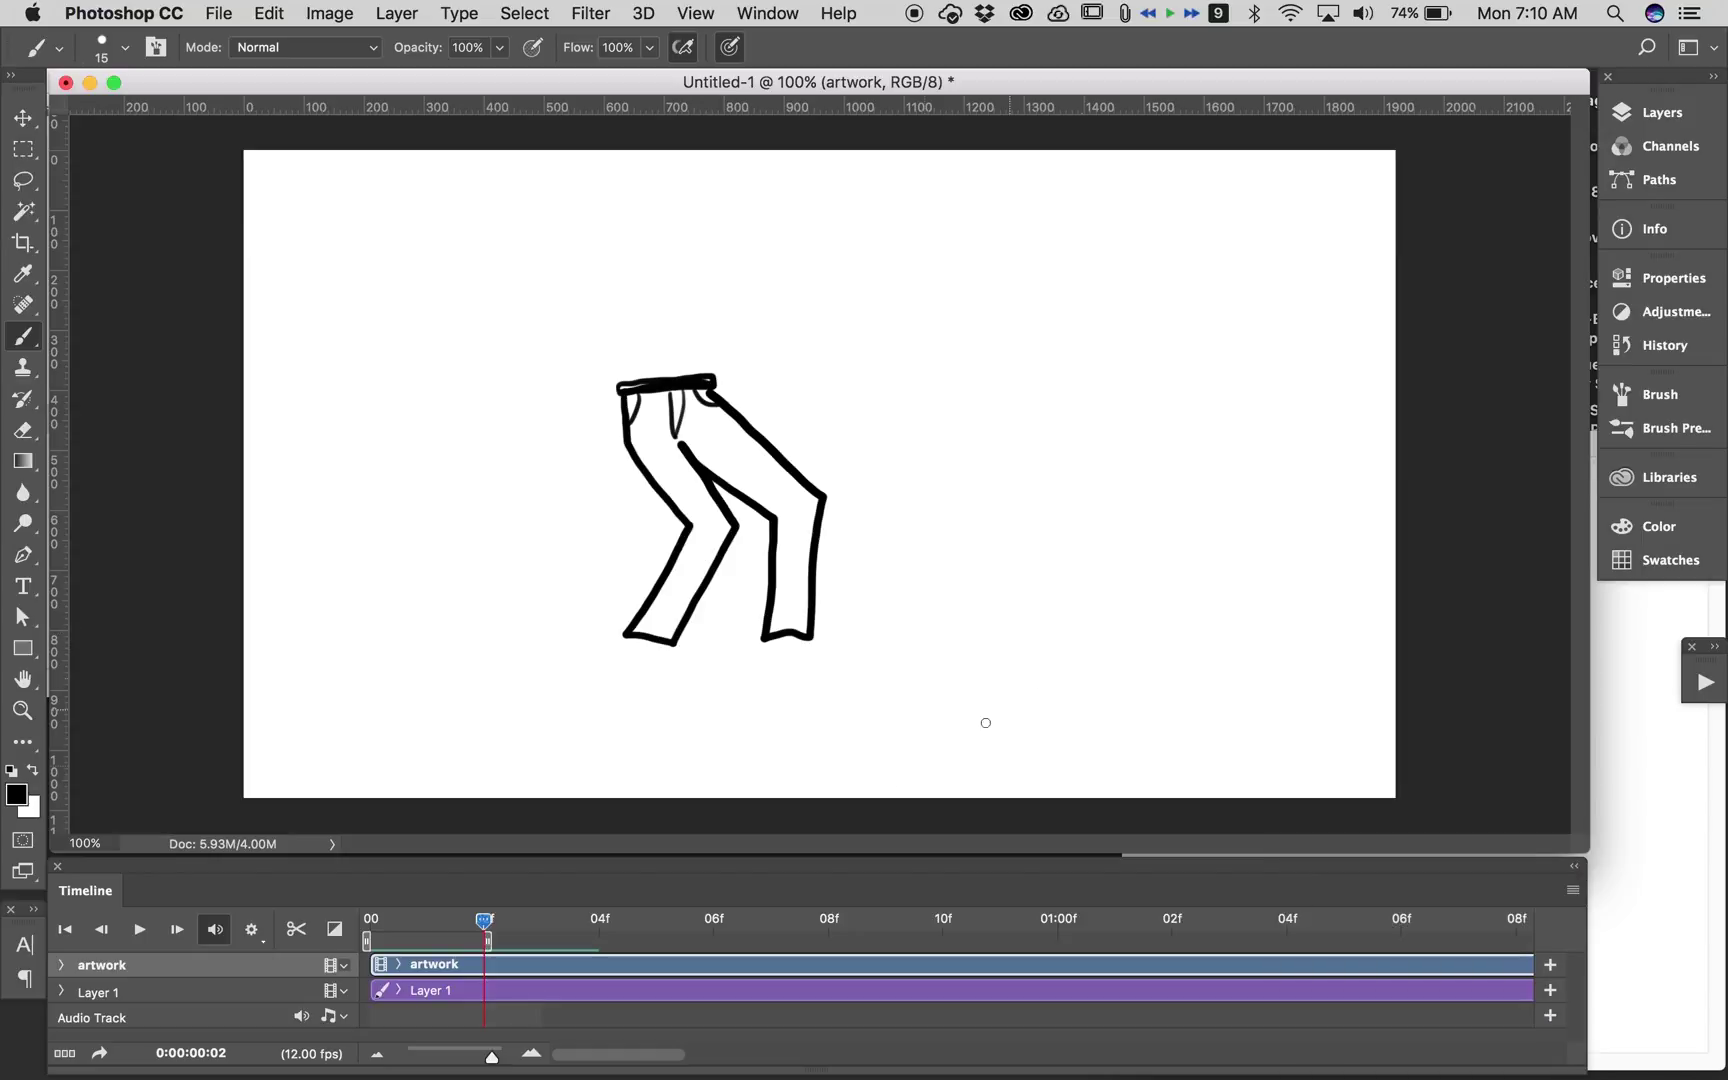
# Preview the animation loop, and extend the end of the work area to frame 0:00:00:03 to include the third drawing.
pyautogui.click(138, 934)
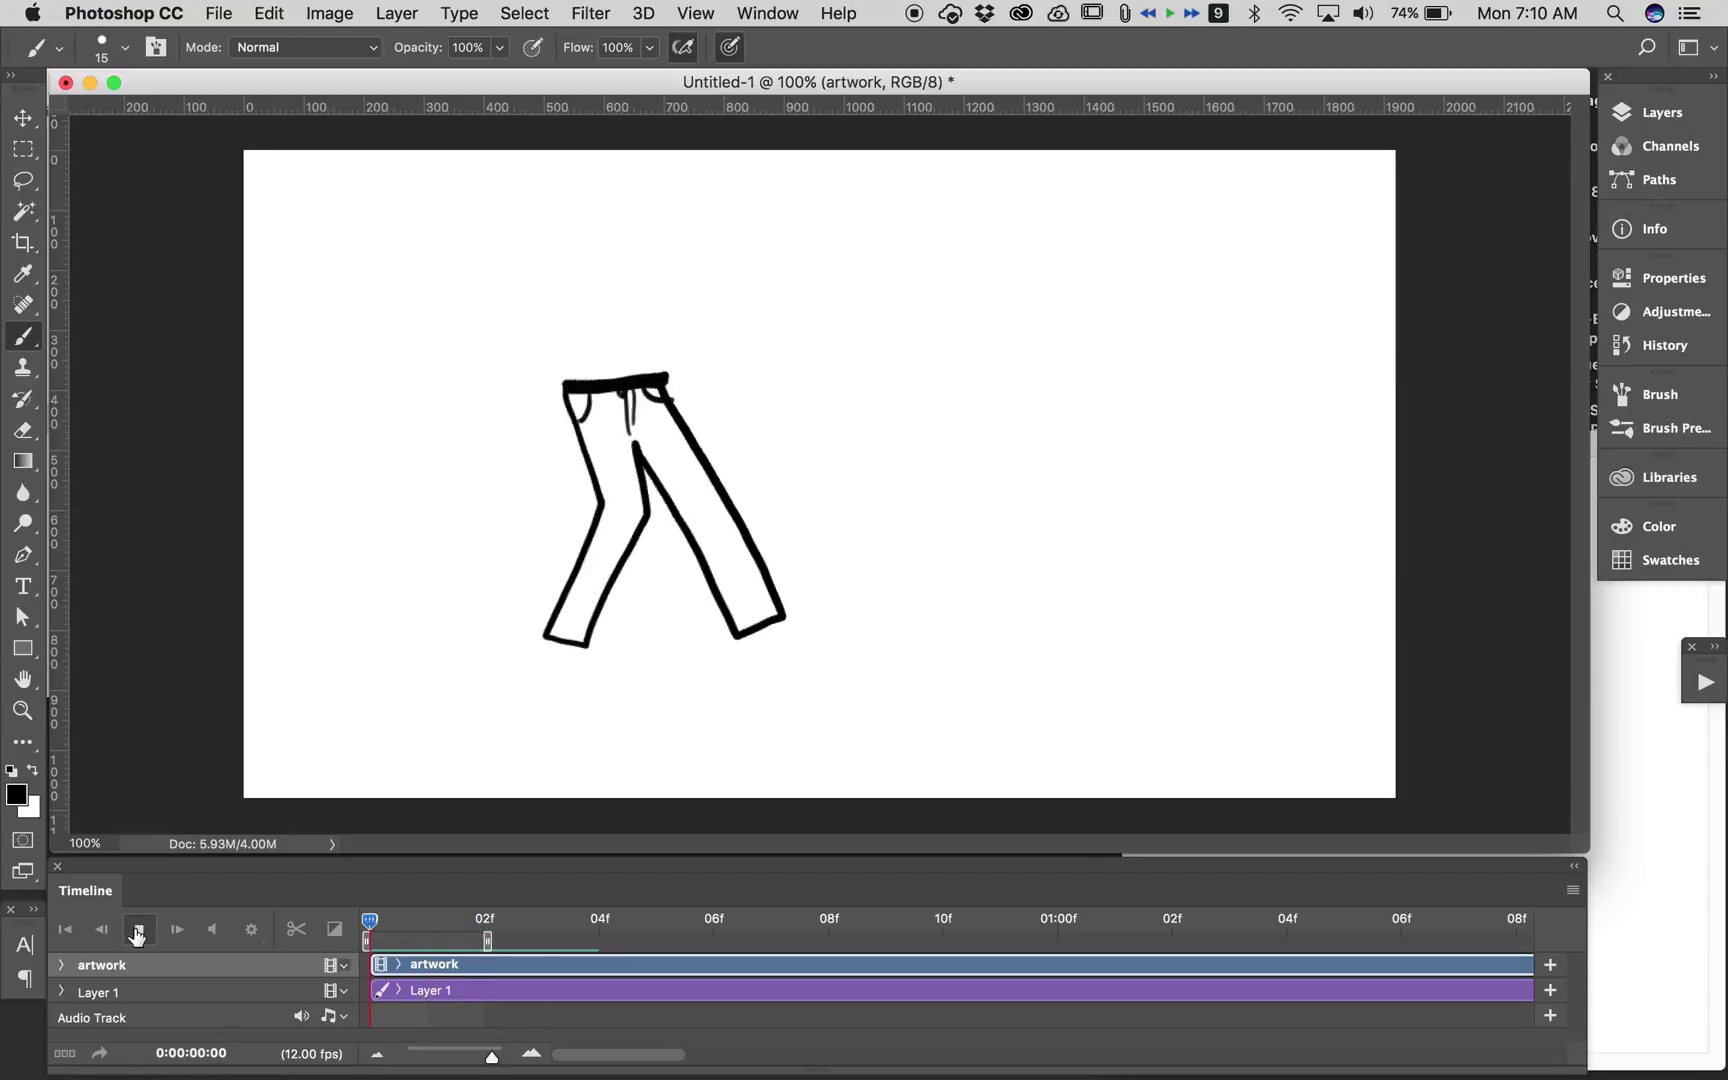
pyautogui.click(138, 934)
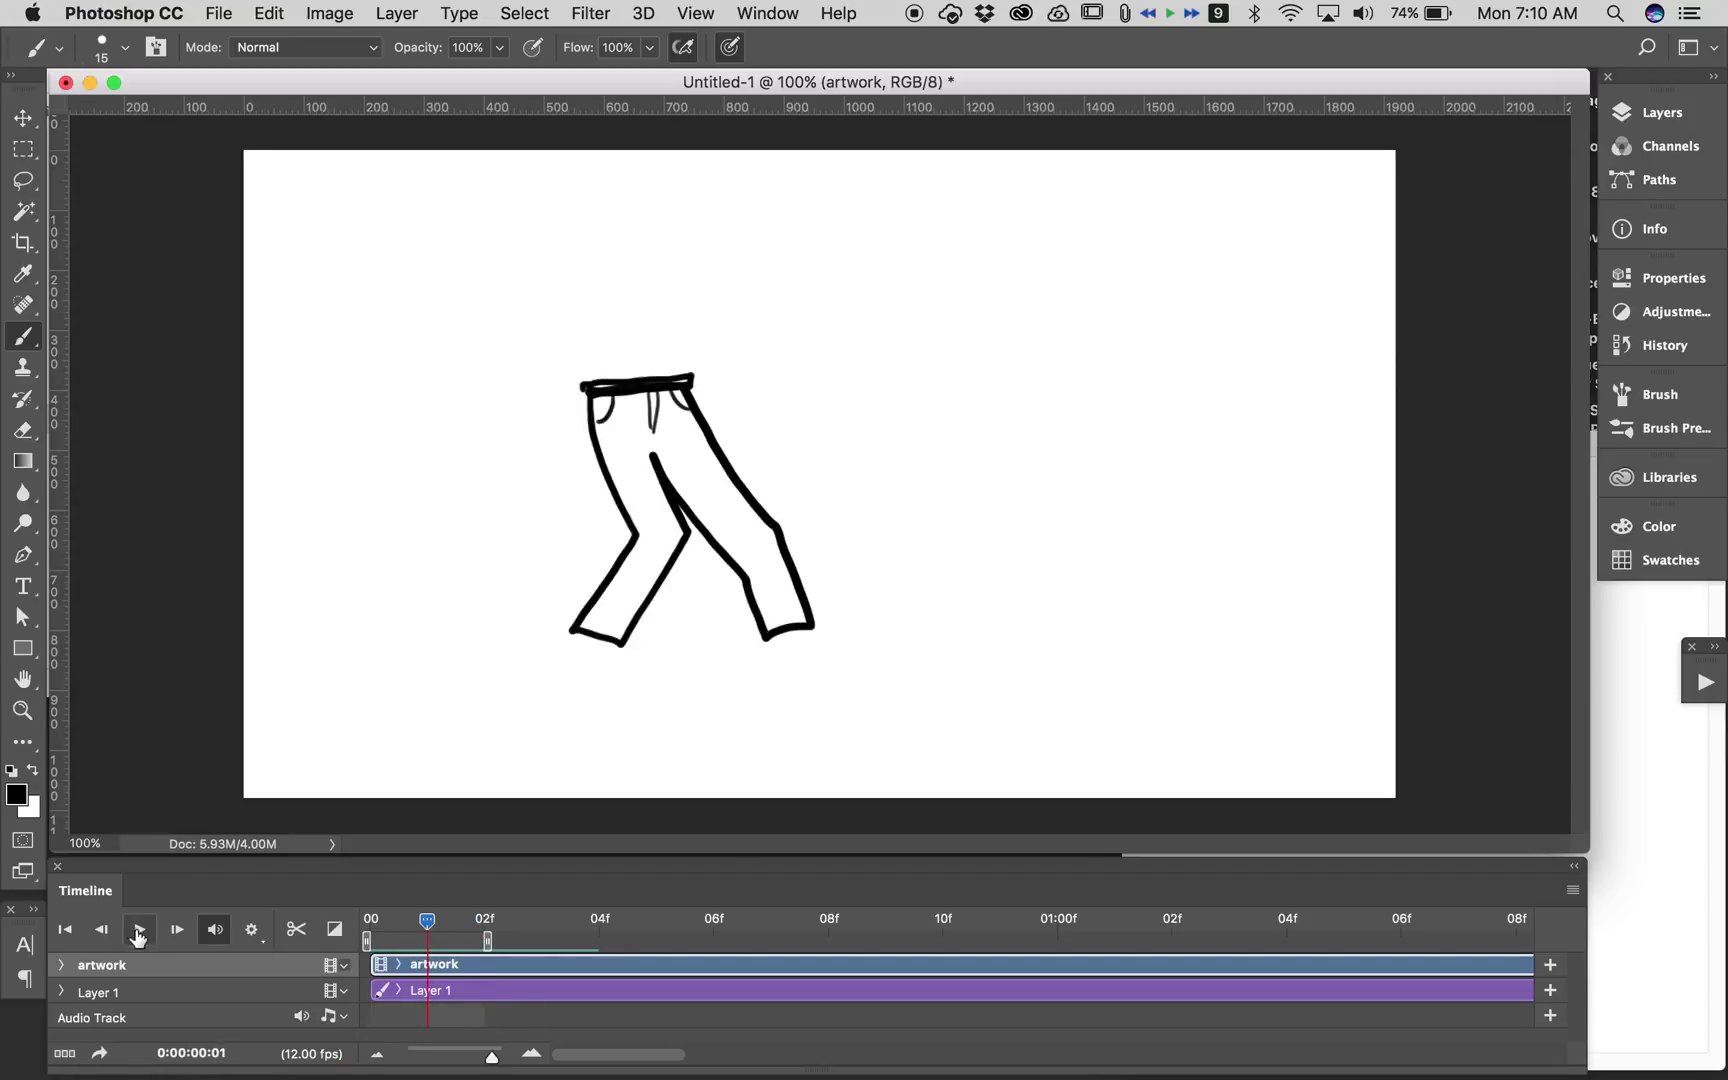
pyautogui.moveTo(418, 942)
pyautogui.mouseDown()
pyautogui.moveTo(424, 925)
pyautogui.moveTo(372, 920)
pyautogui.moveTo(542, 920)
pyautogui.mouseUp()
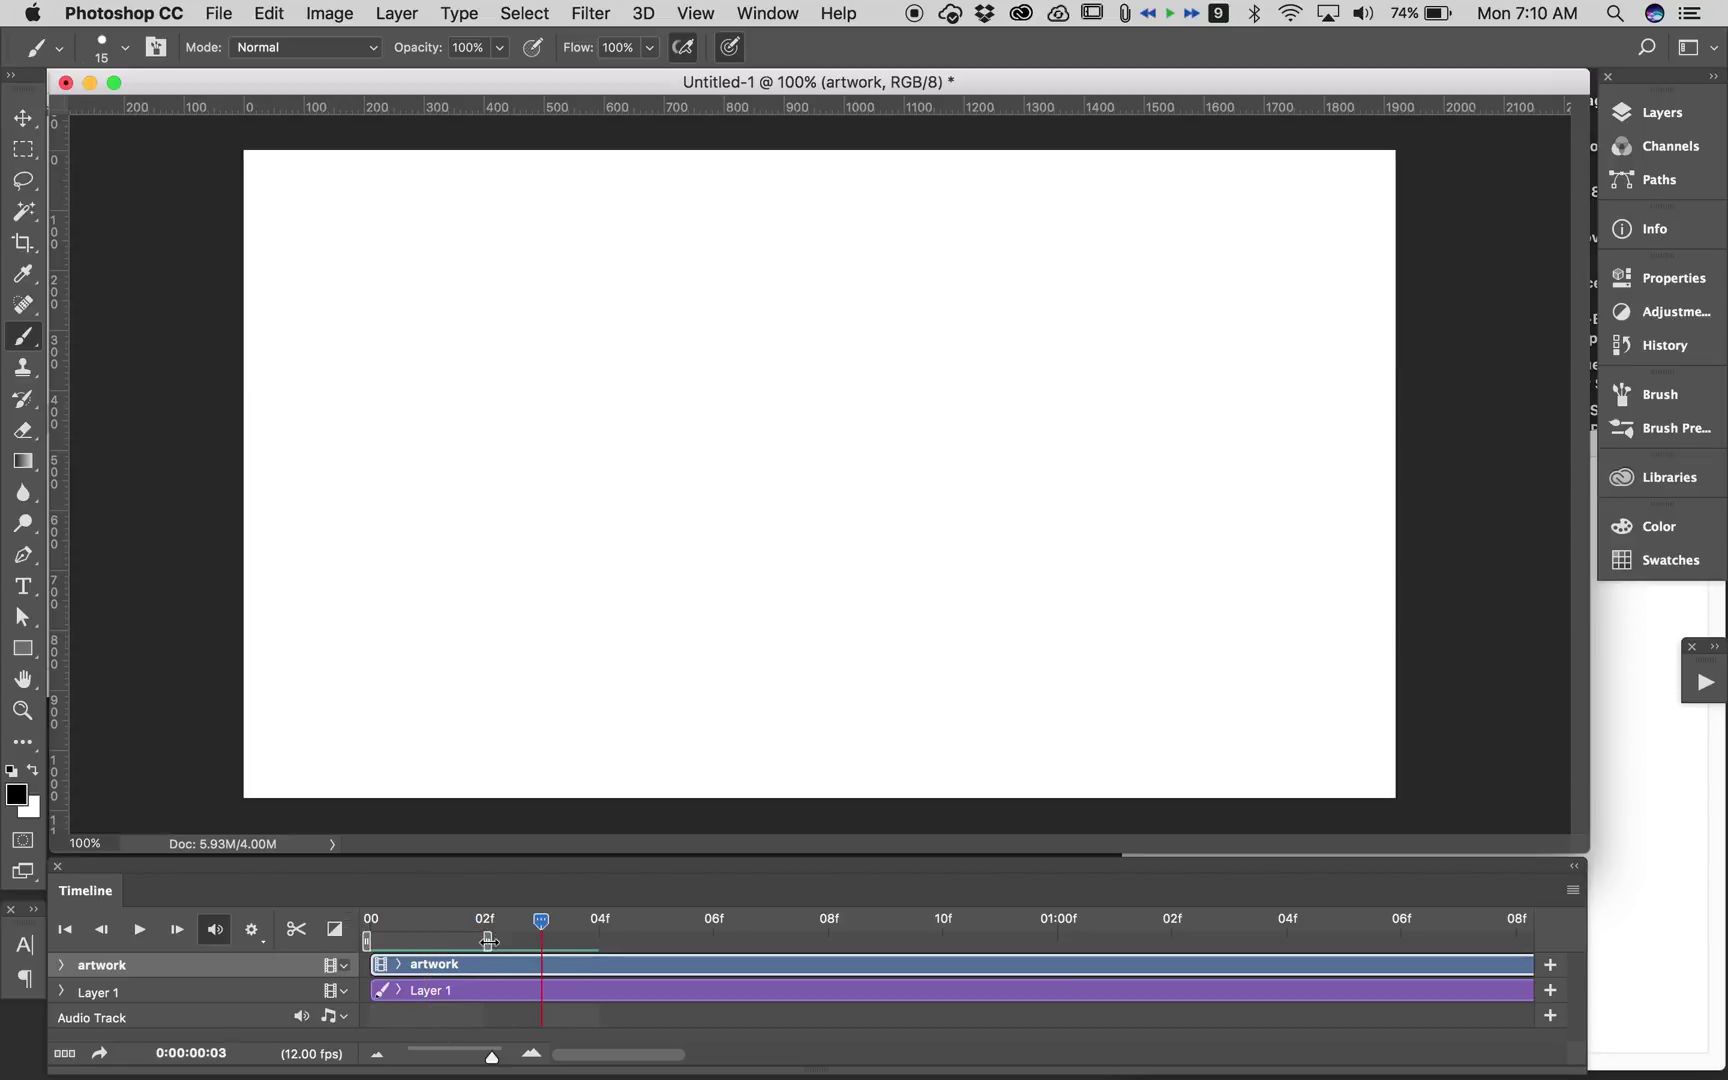
pyautogui.moveTo(541, 922)
pyautogui.mouseDown()
pyautogui.moveTo(373, 932)
pyautogui.moveTo(470, 918)
pyautogui.mouseUp()
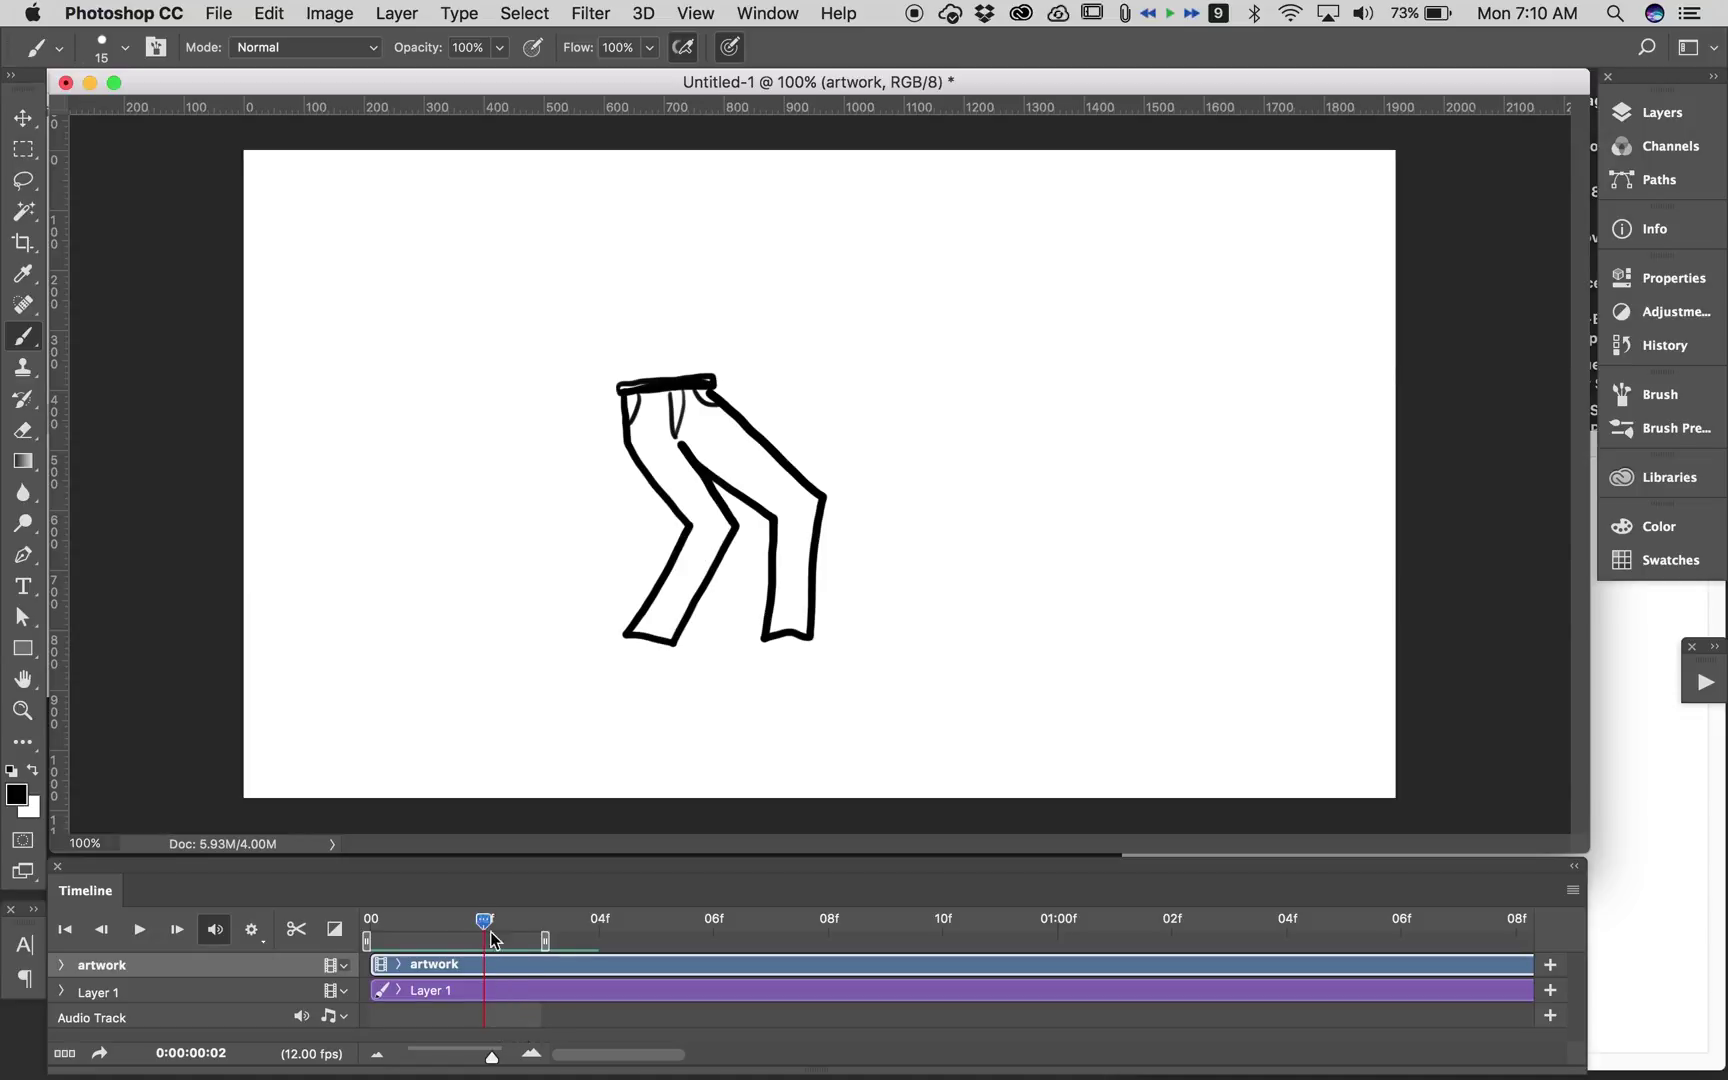
# Return the playhead to the first frame and play back the looping walk within the work area.
pyautogui.moveTo(485, 920)
pyautogui.mouseDown()
pyautogui.moveTo(371, 918)
pyautogui.moveTo(533, 912)
pyautogui.moveTo(321, 917)
pyautogui.moveTo(520, 913)
pyautogui.moveTo(381, 919)
pyautogui.mouseUp()
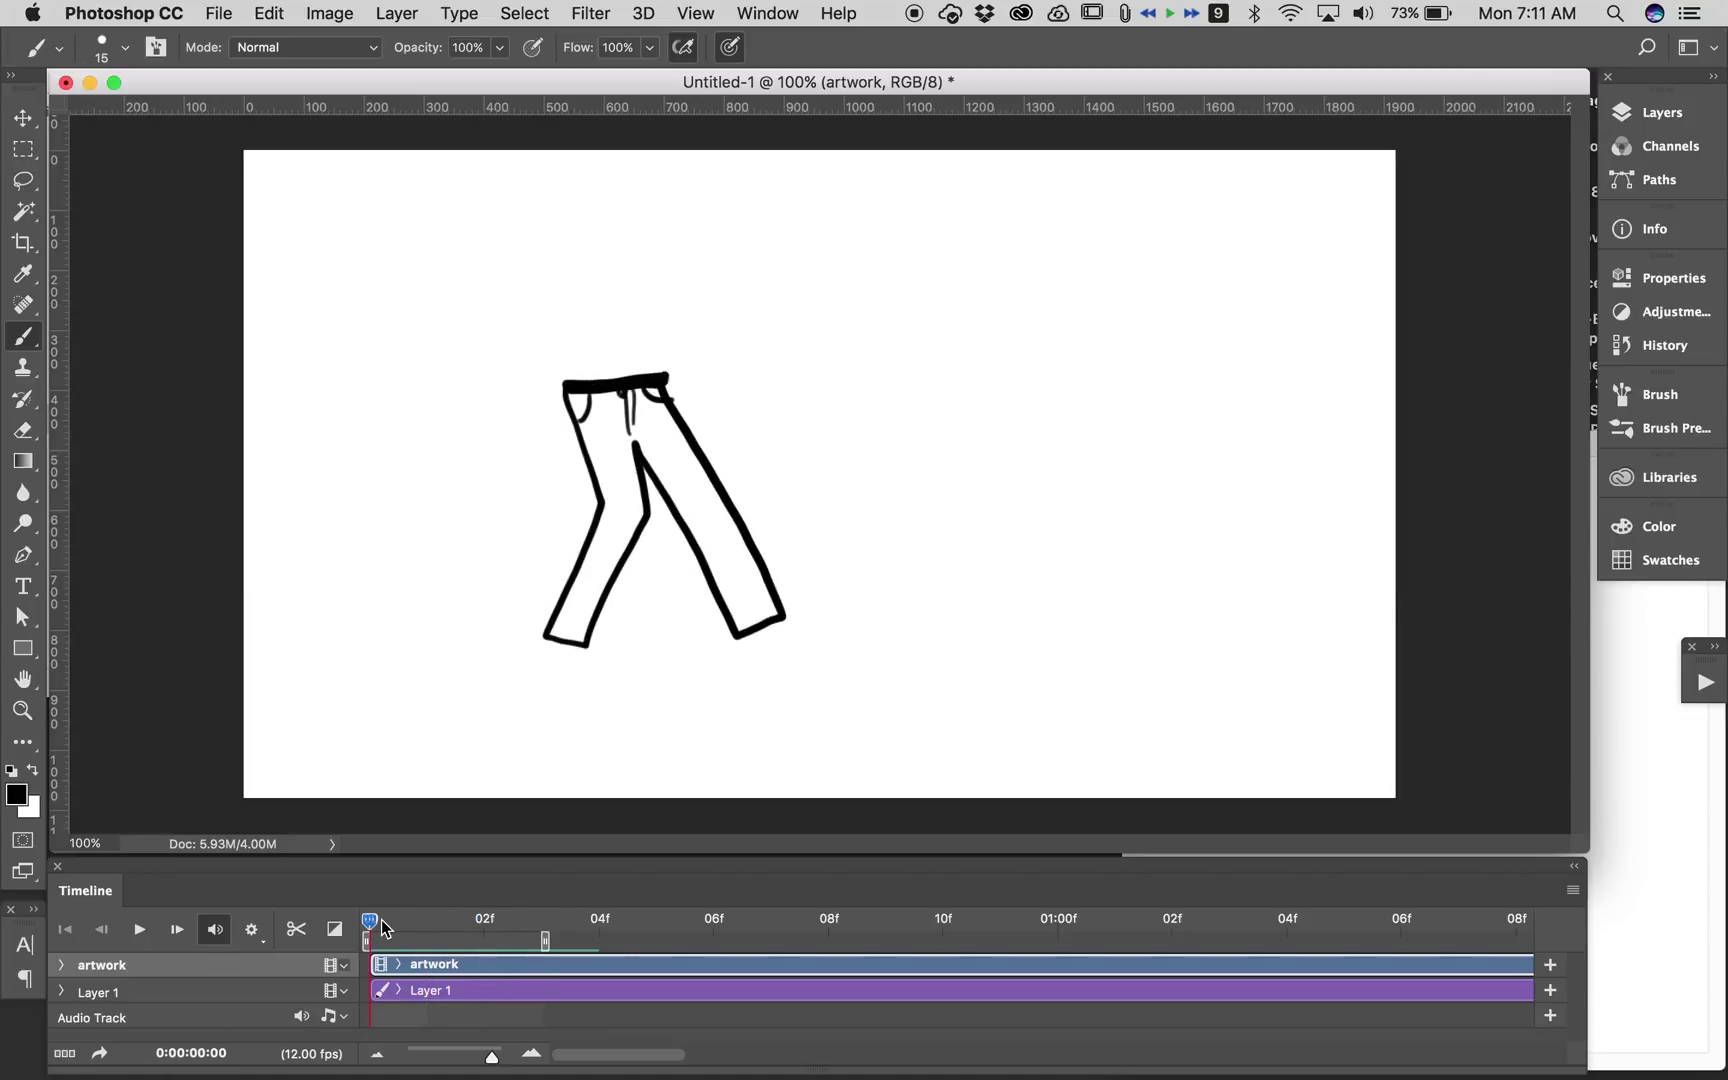
pyautogui.click(140, 930)
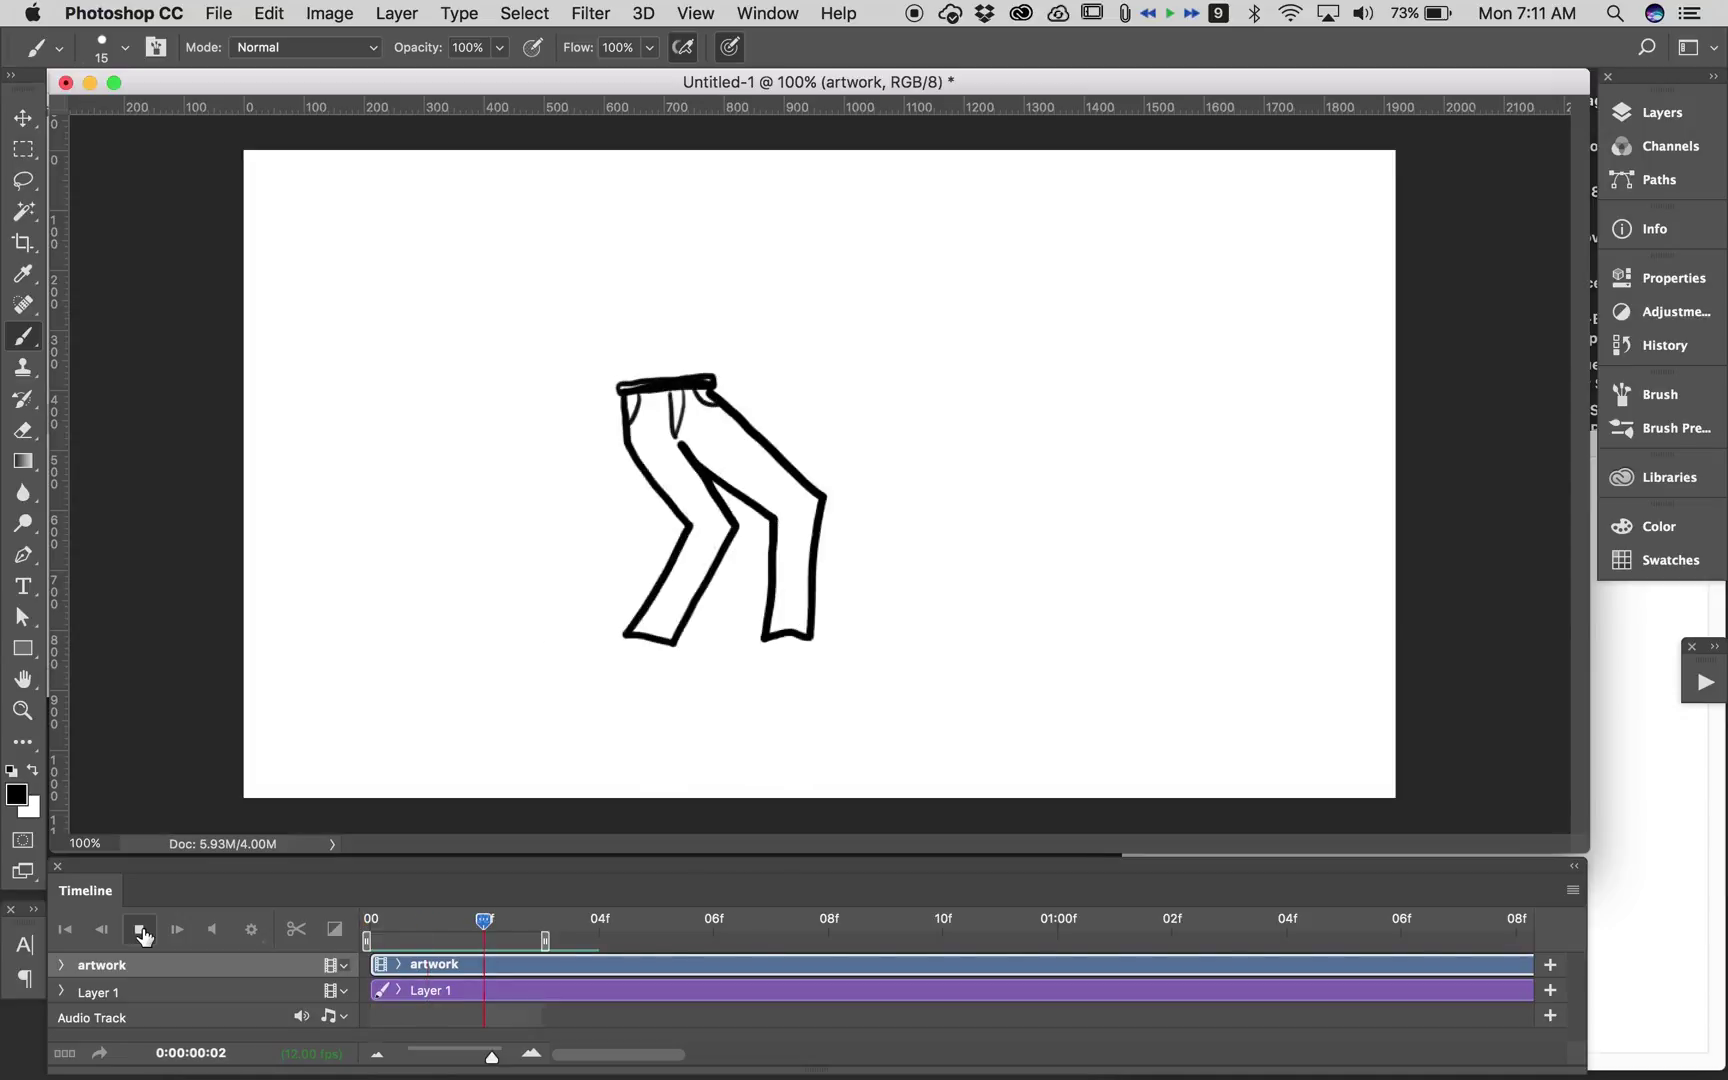
pyautogui.click(141, 931)
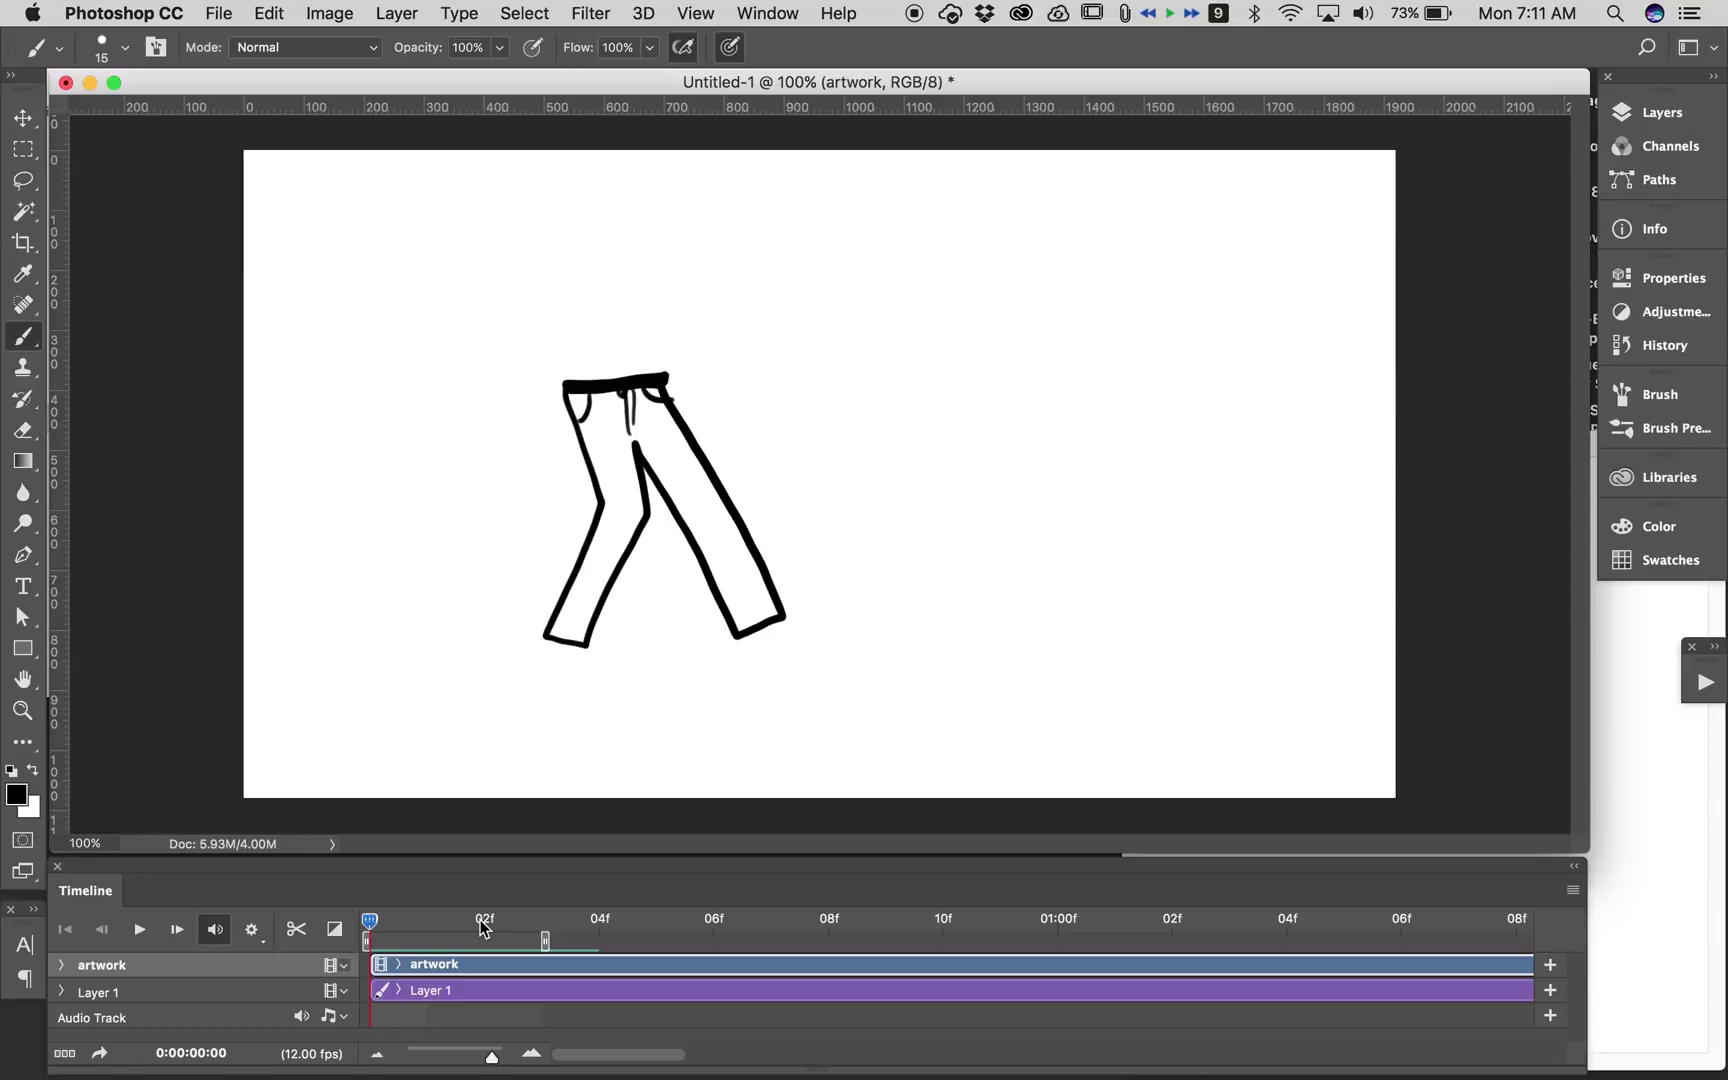
# Open the timeline options that include the frame rate setting.
pyautogui.click(1573, 890)
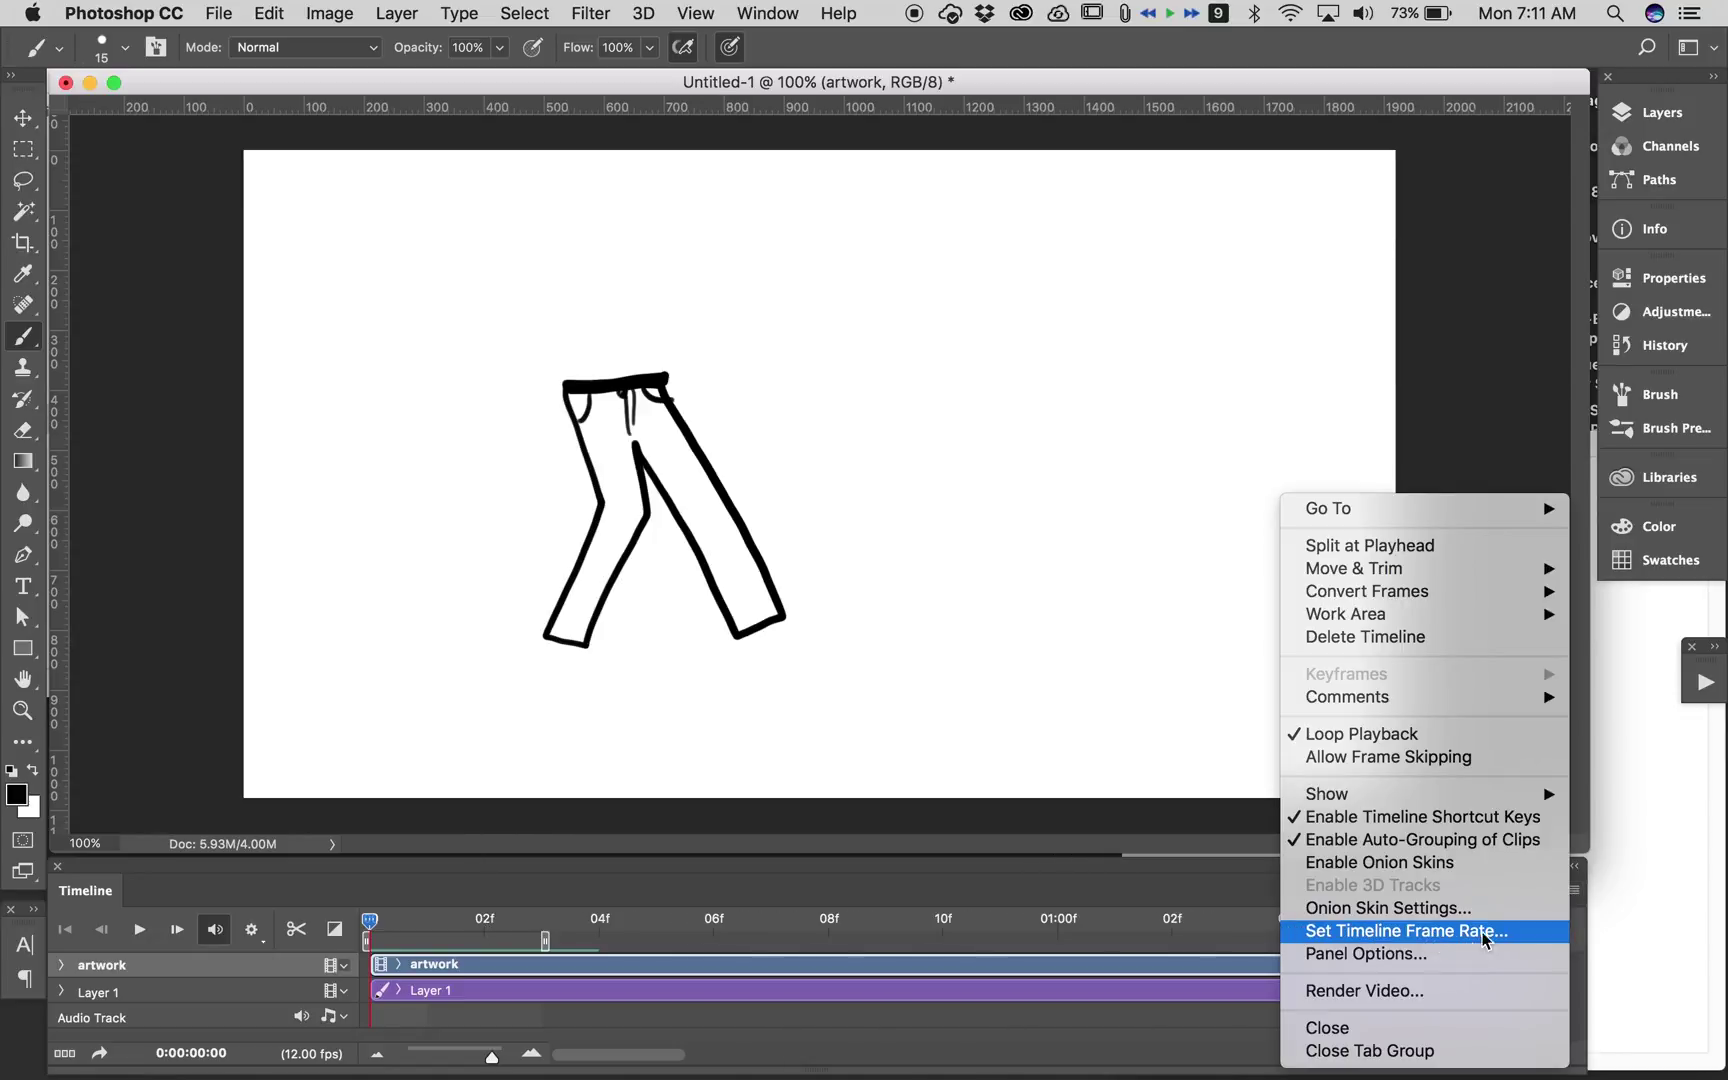